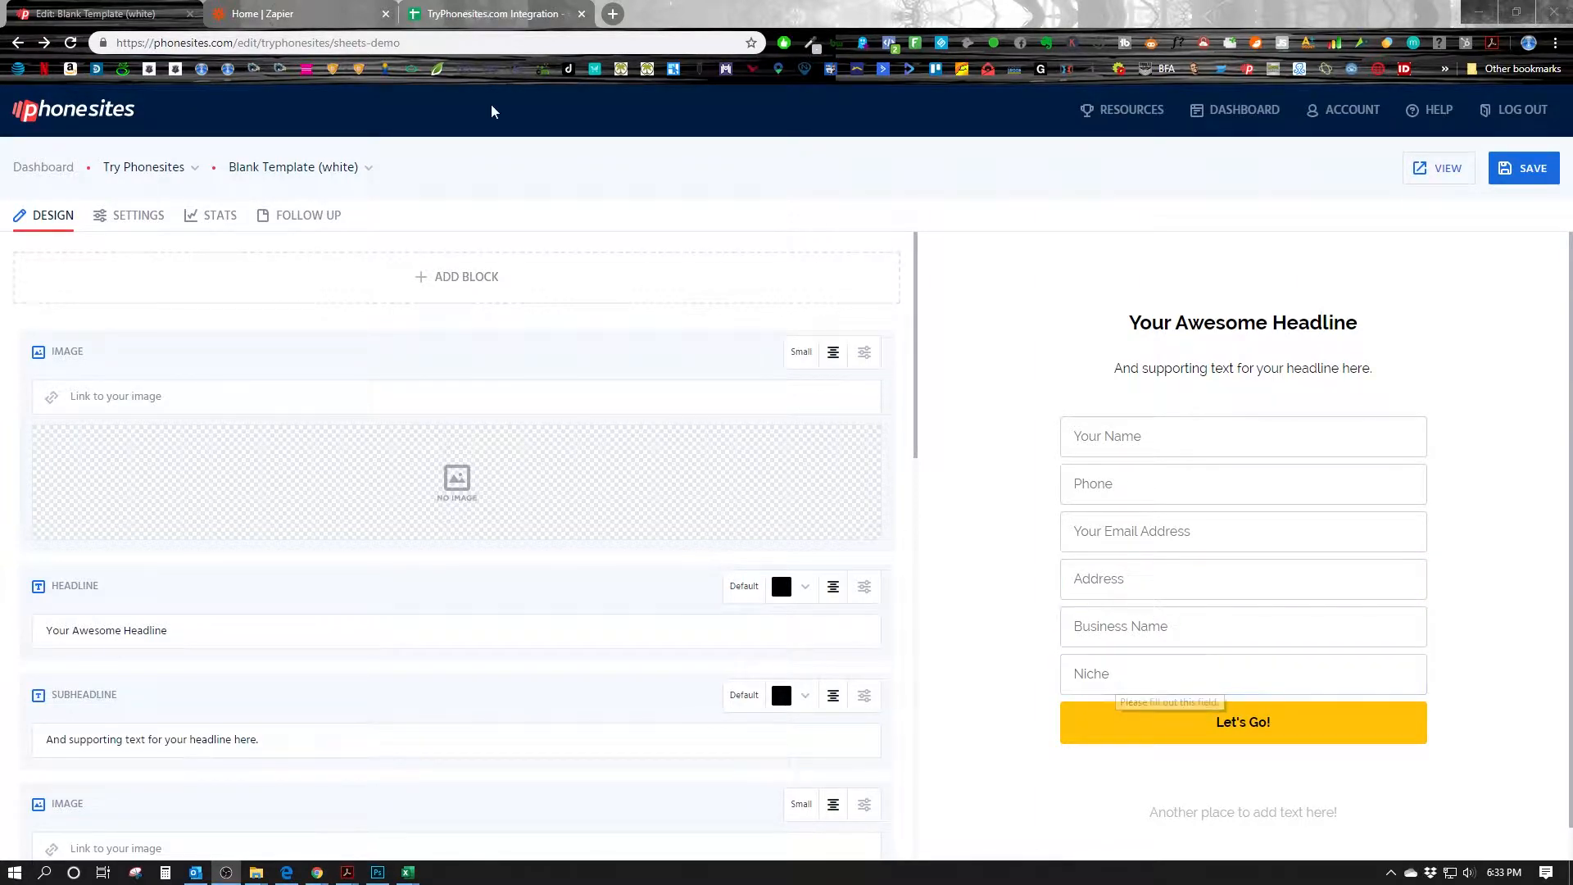
# Compare the column headers in the TryPhonesites.com Integration spreadsheet with the form fields on the Phonesites page
pyautogui.click(491, 14)
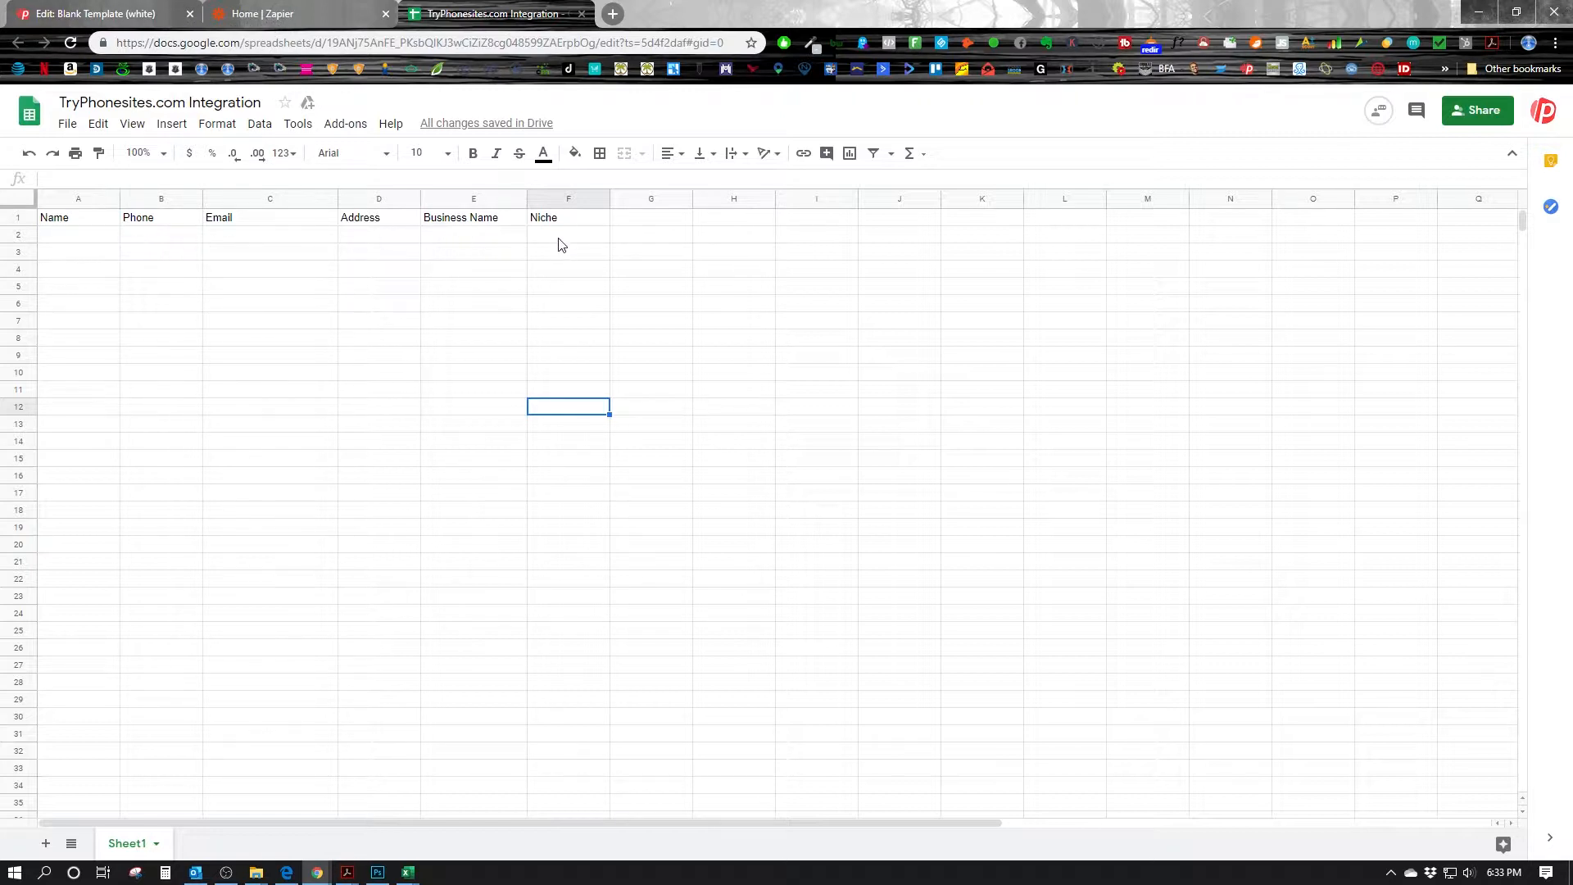
pyautogui.click(85, 243)
pyautogui.click(167, 246)
pyautogui.click(246, 287)
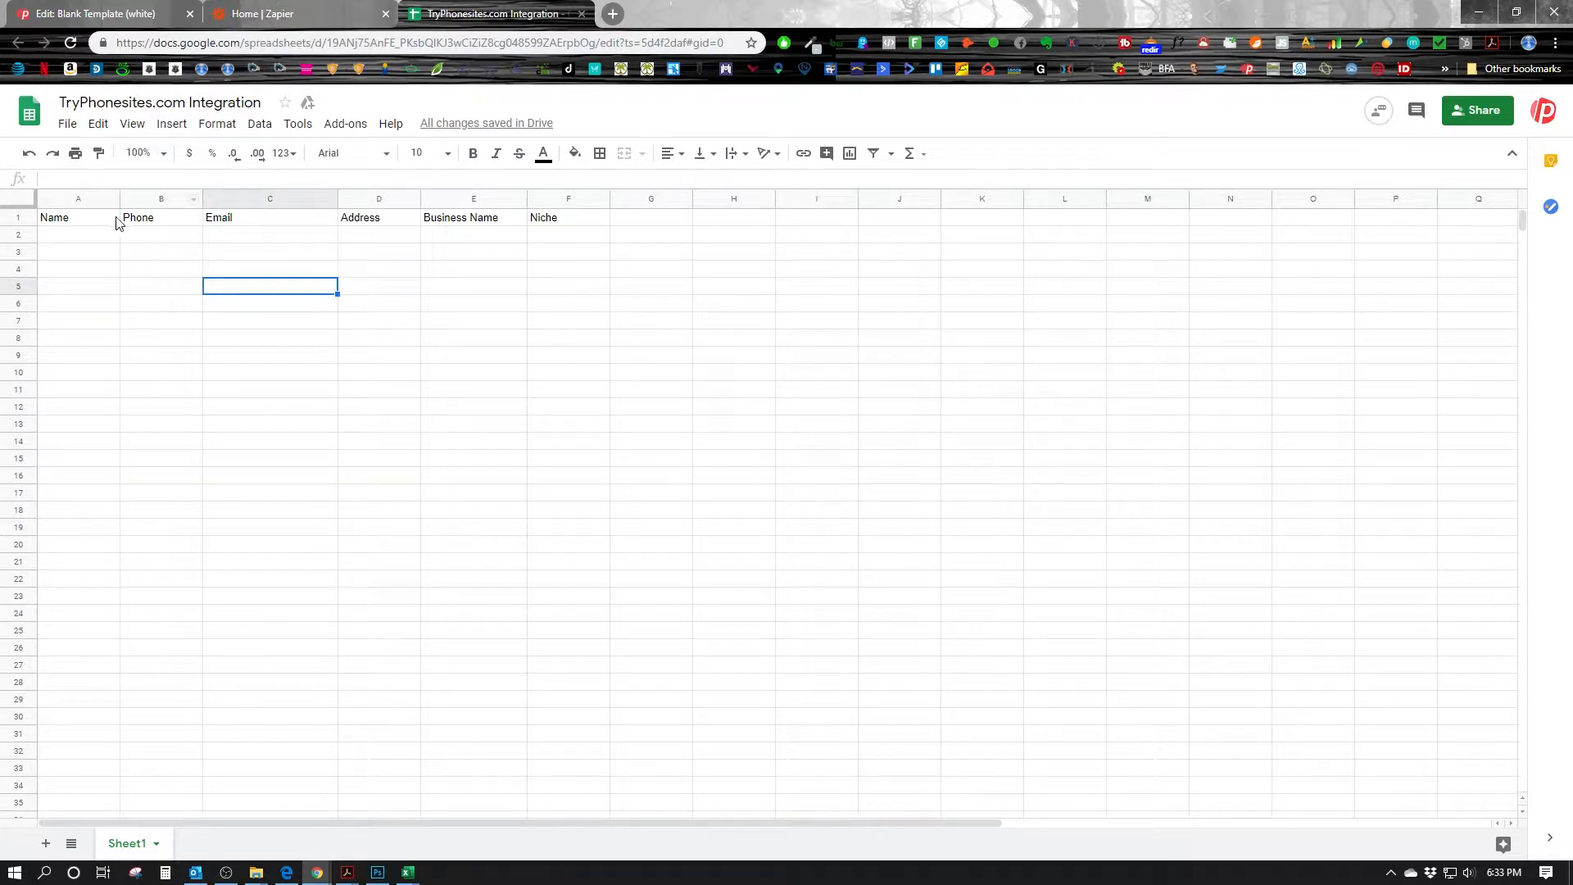
pyautogui.click(98, 12)
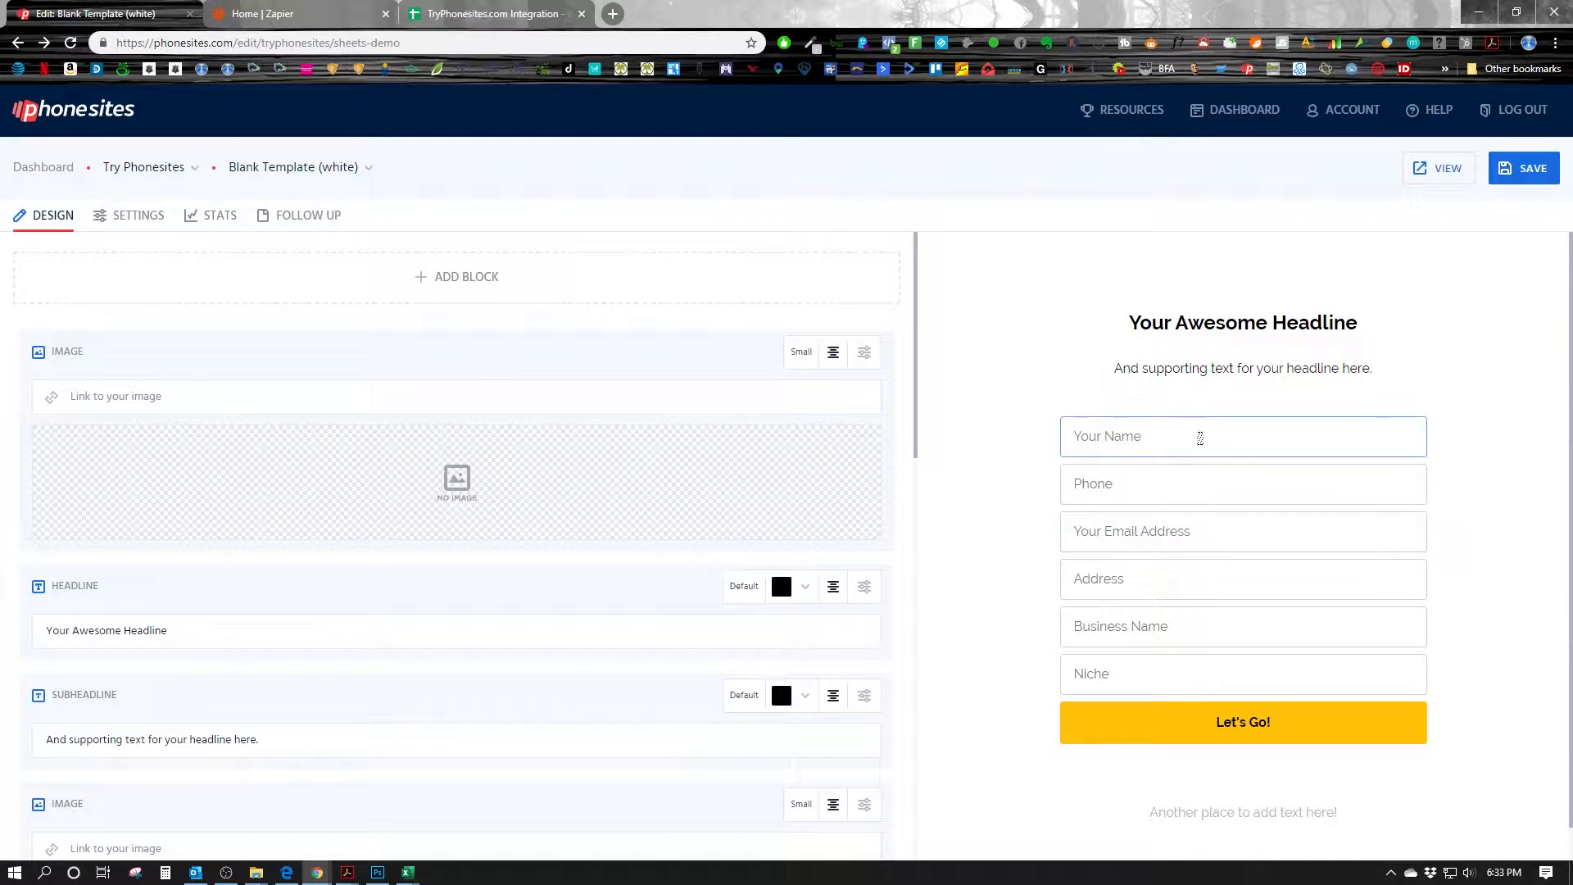
pyautogui.click(503, 14)
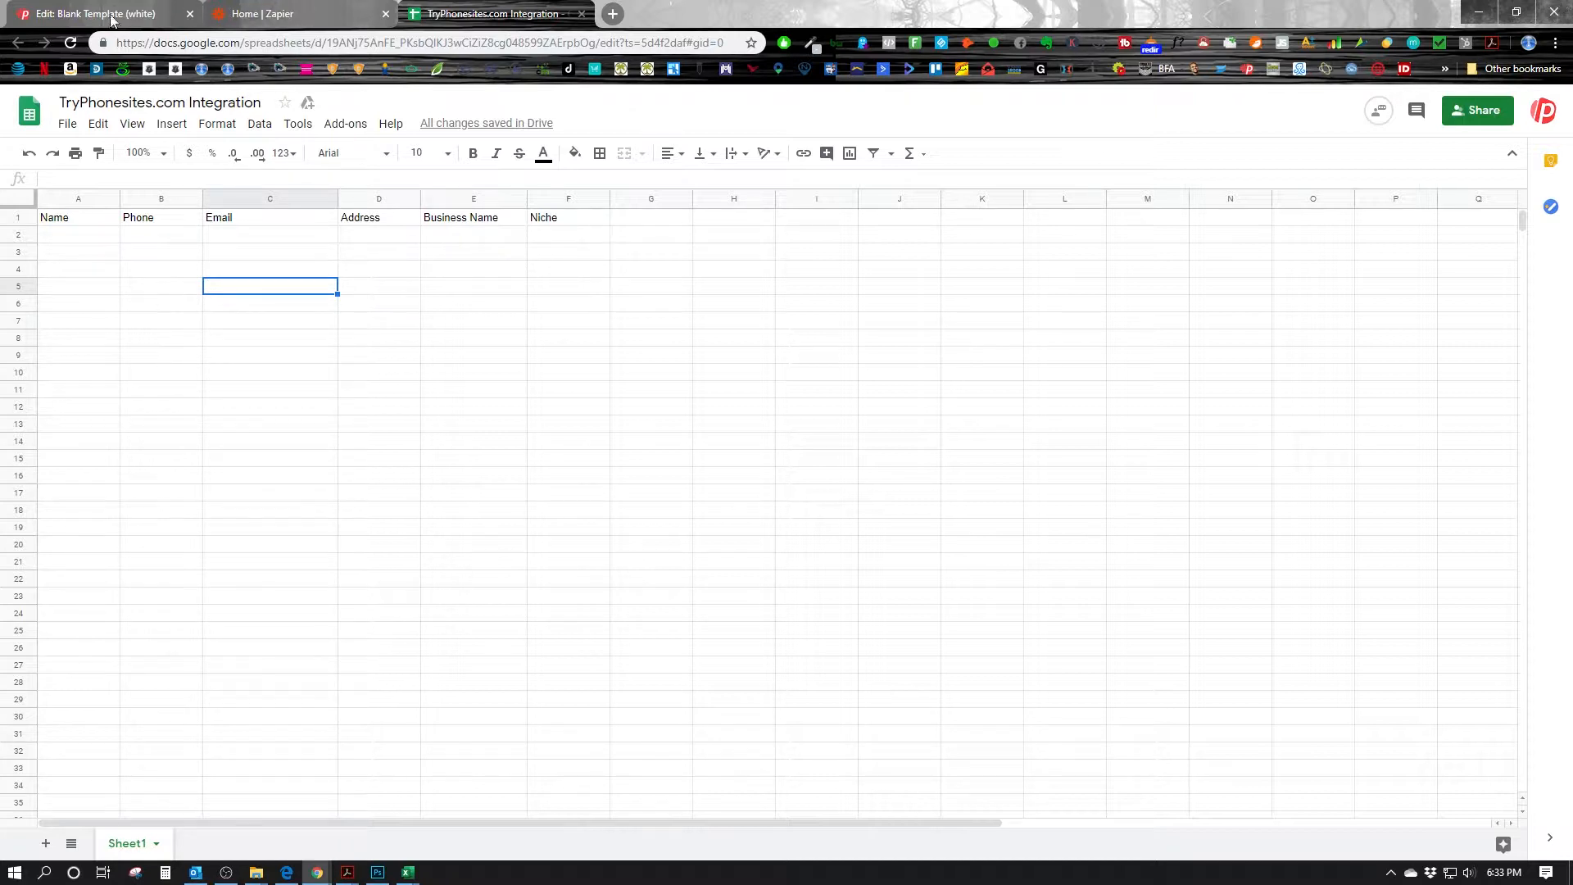
pyautogui.click(82, 14)
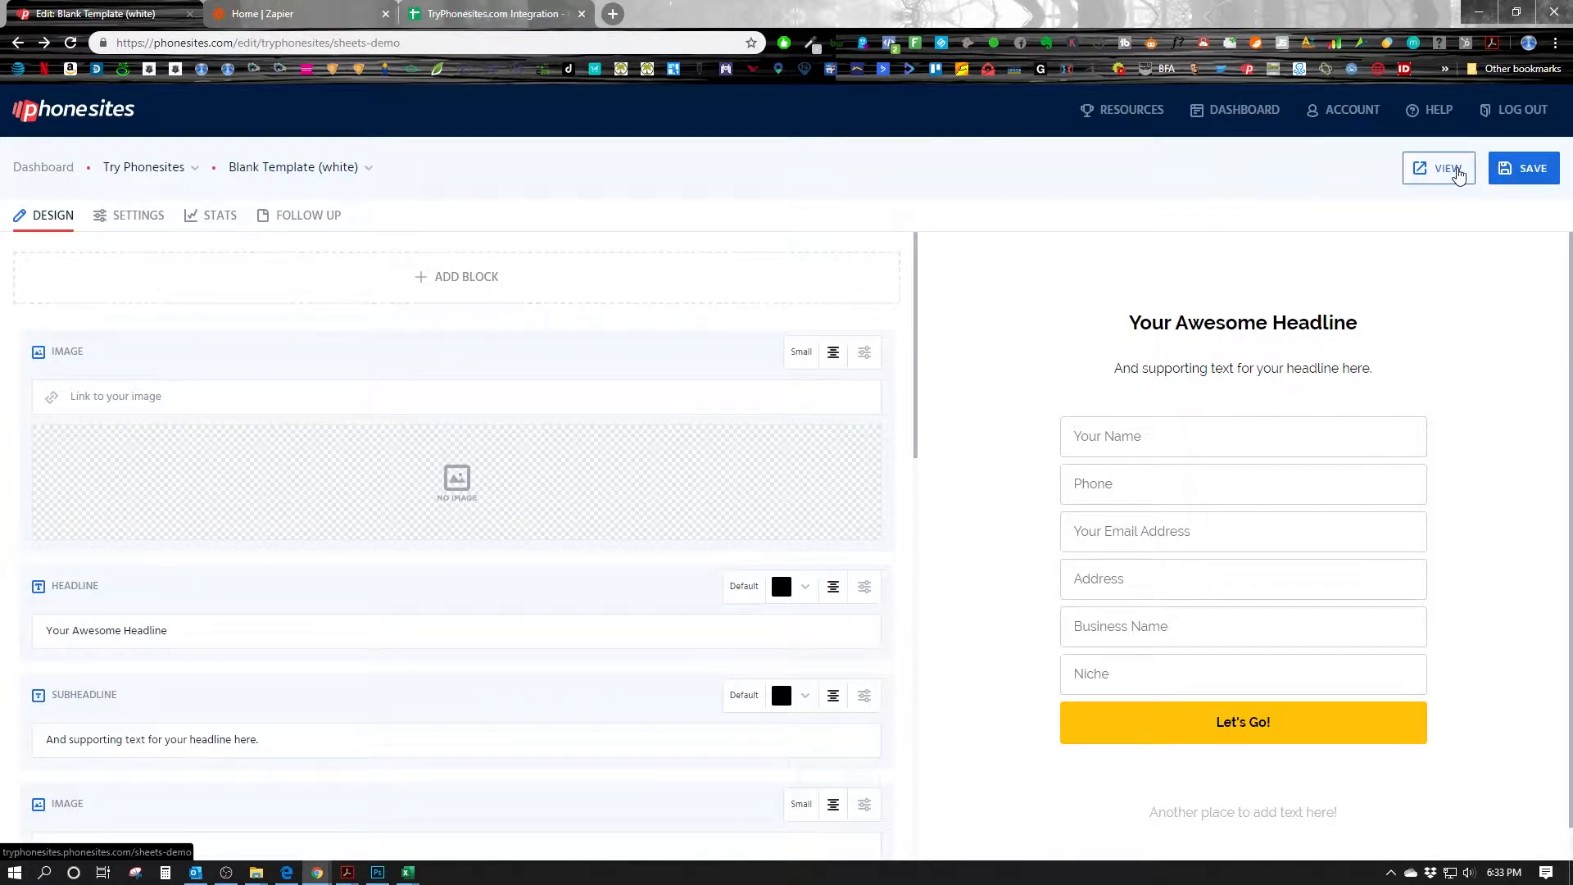
# Switch to Zapier and choose Webhooks by Zapier as the app to connect with Google Sheets
pyautogui.click(279, 16)
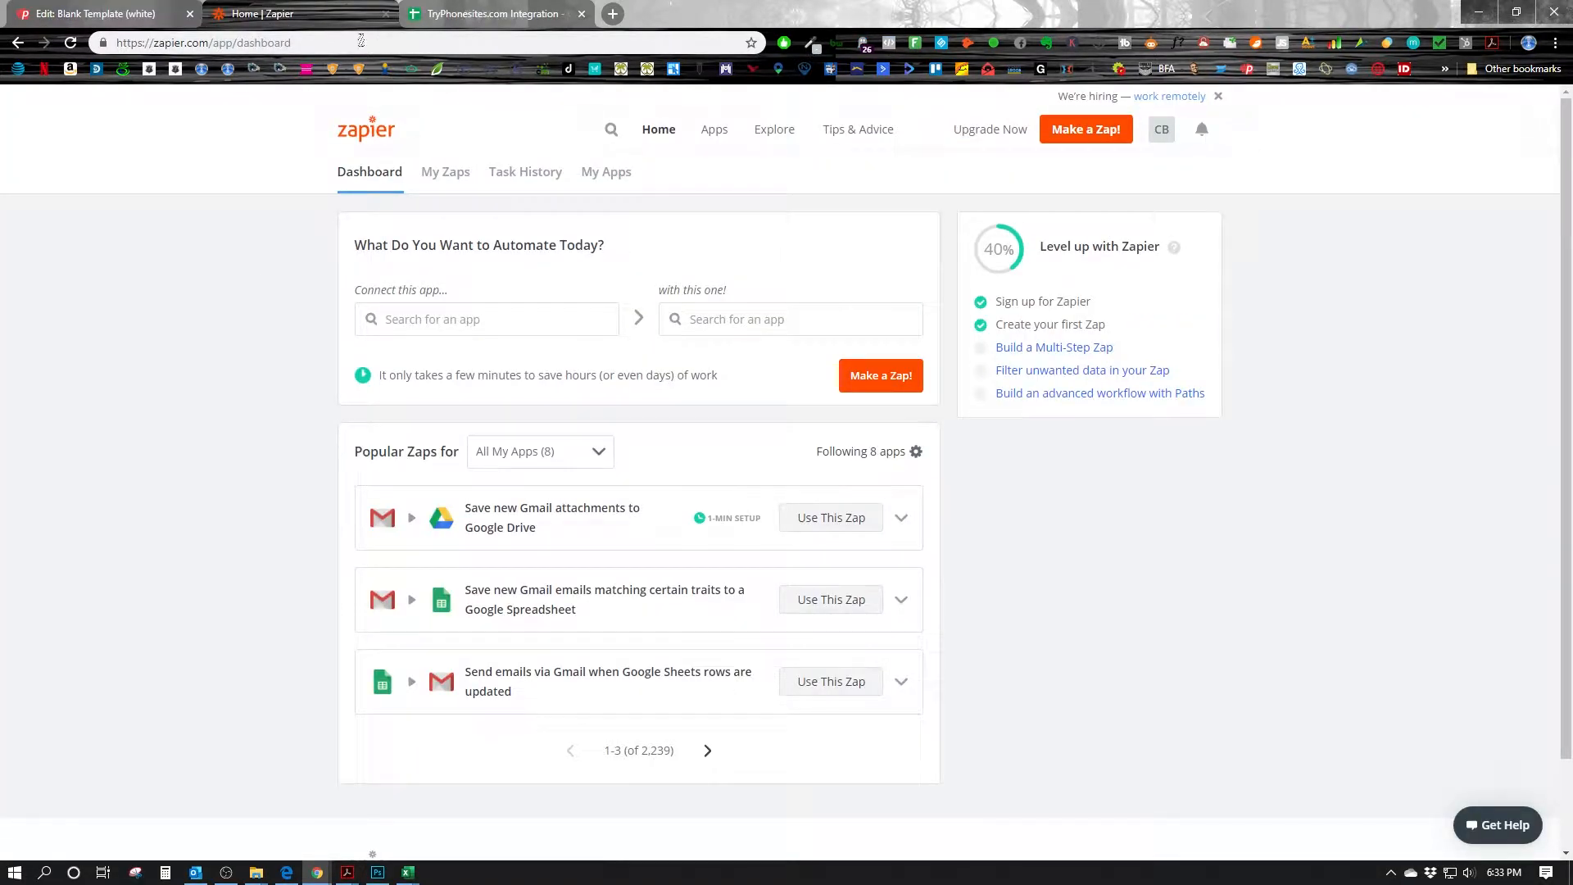
pyautogui.click(468, 327)
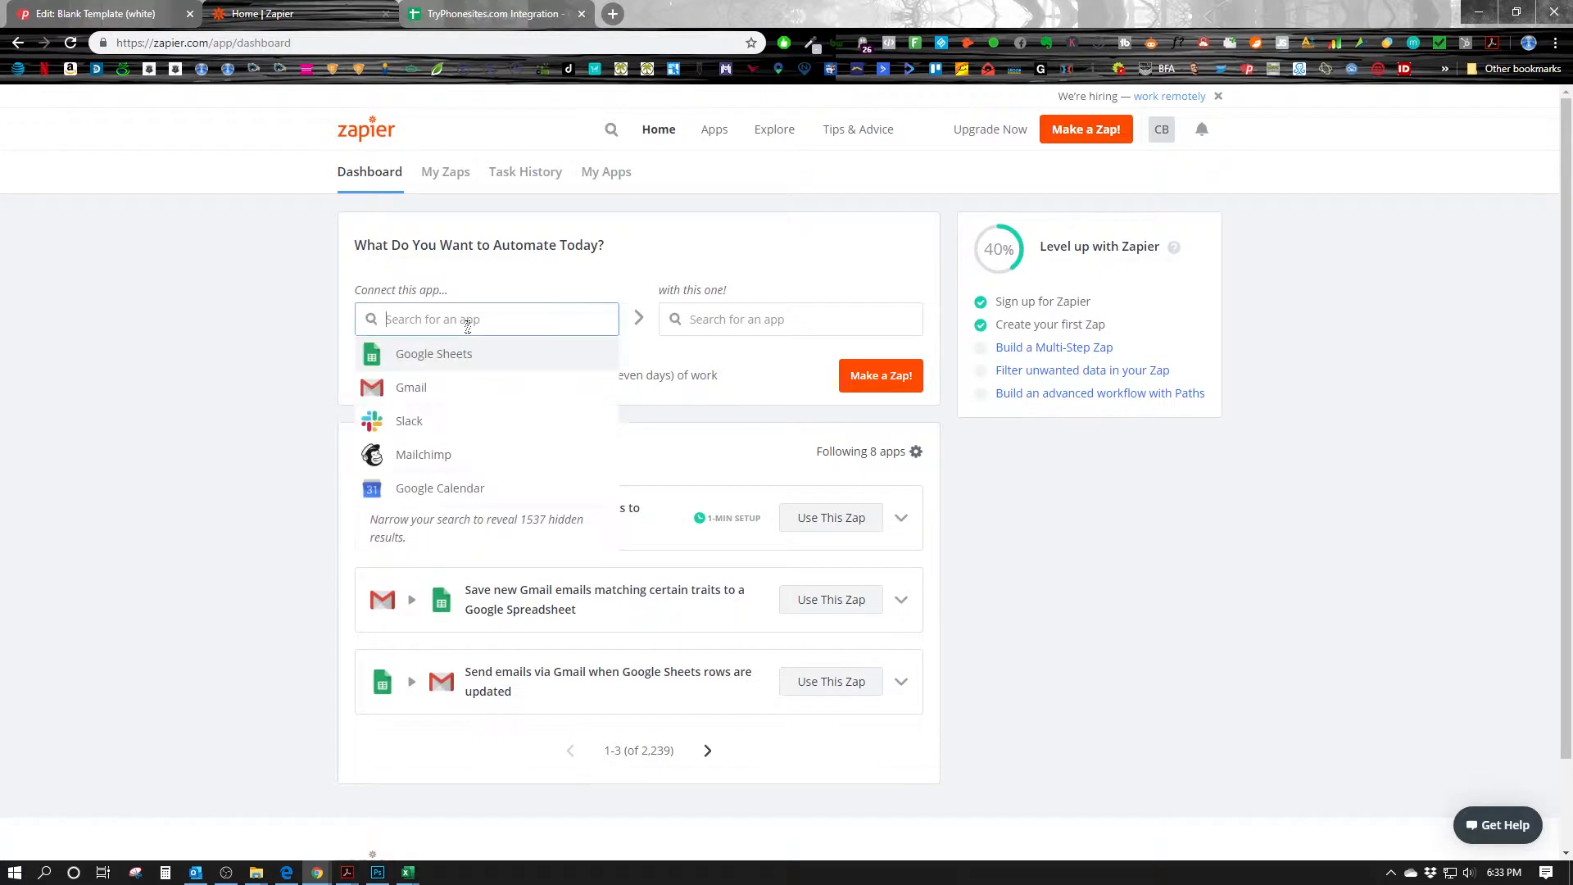
pyautogui.write('we')
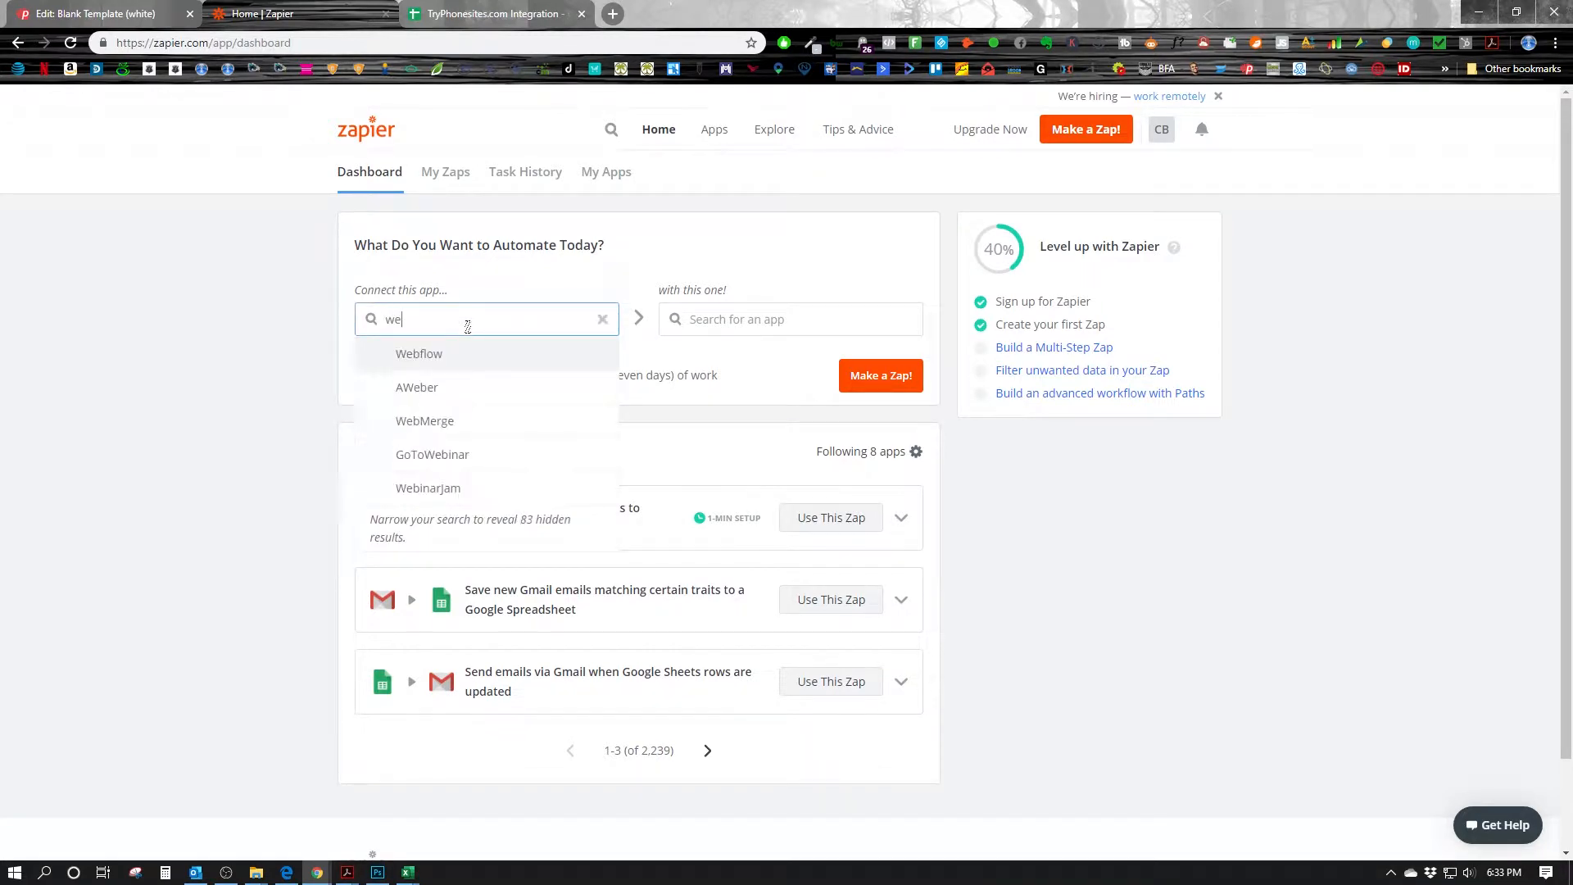
pyautogui.write('bhook')
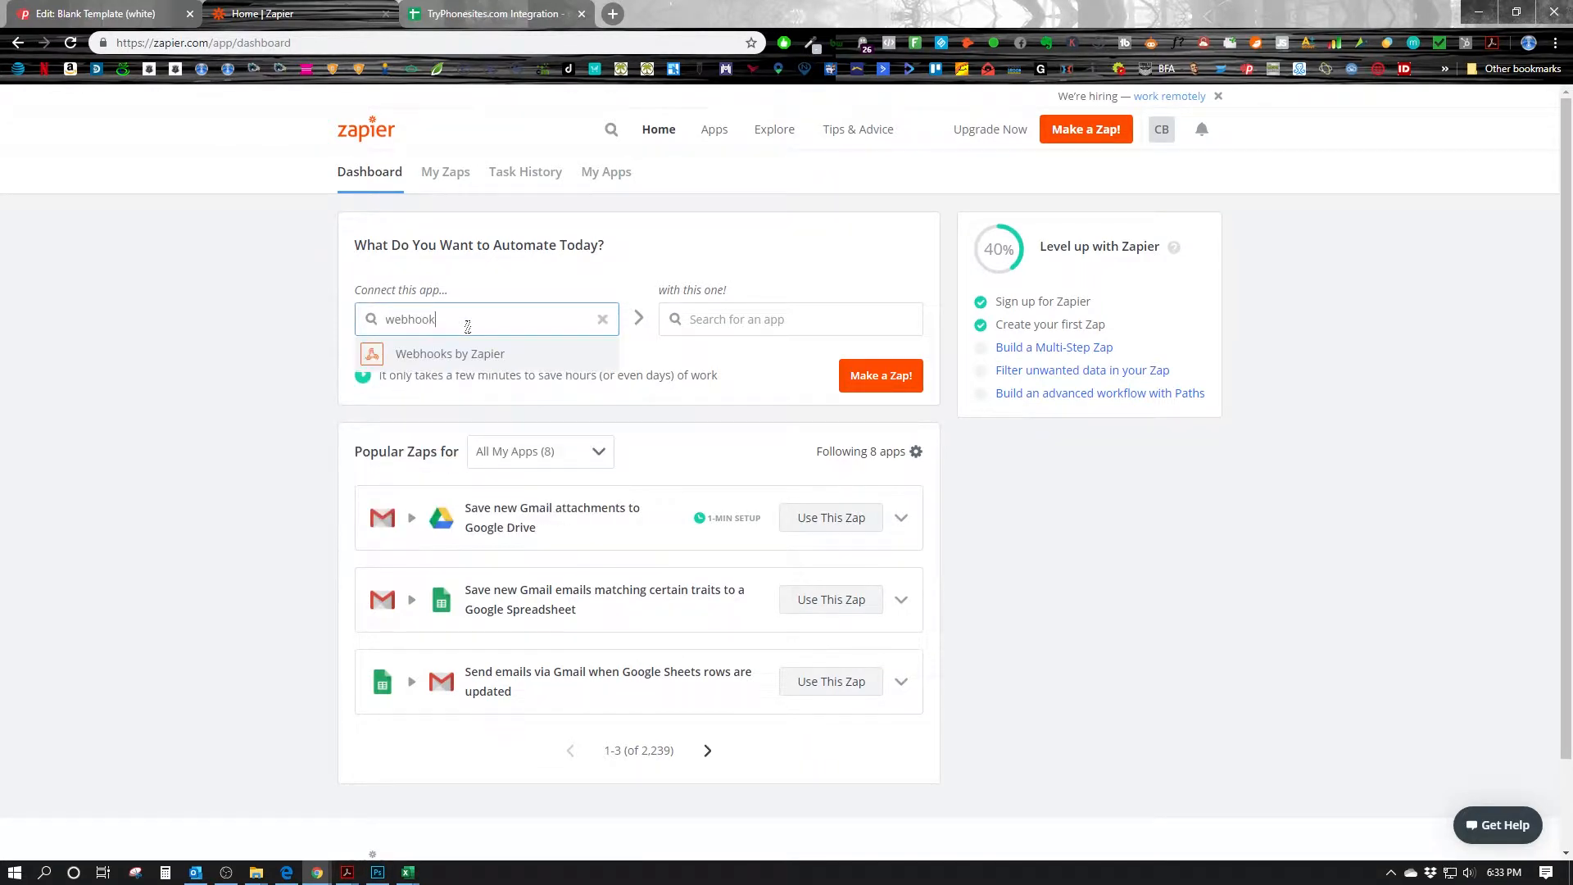
pyautogui.click(432, 350)
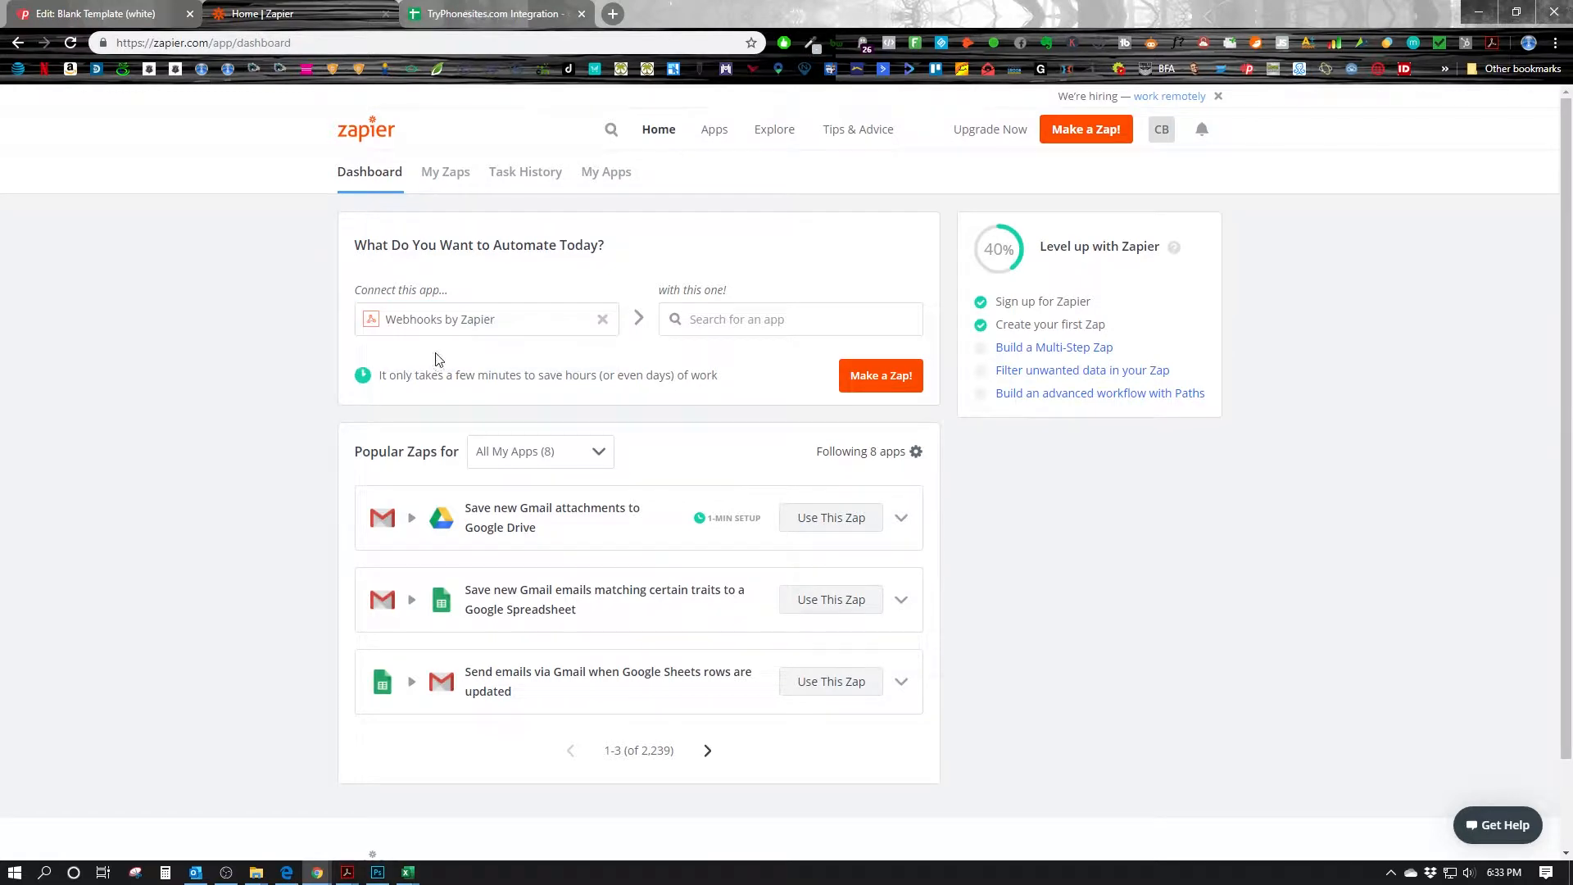
pyautogui.click(810, 321)
pyautogui.click(779, 355)
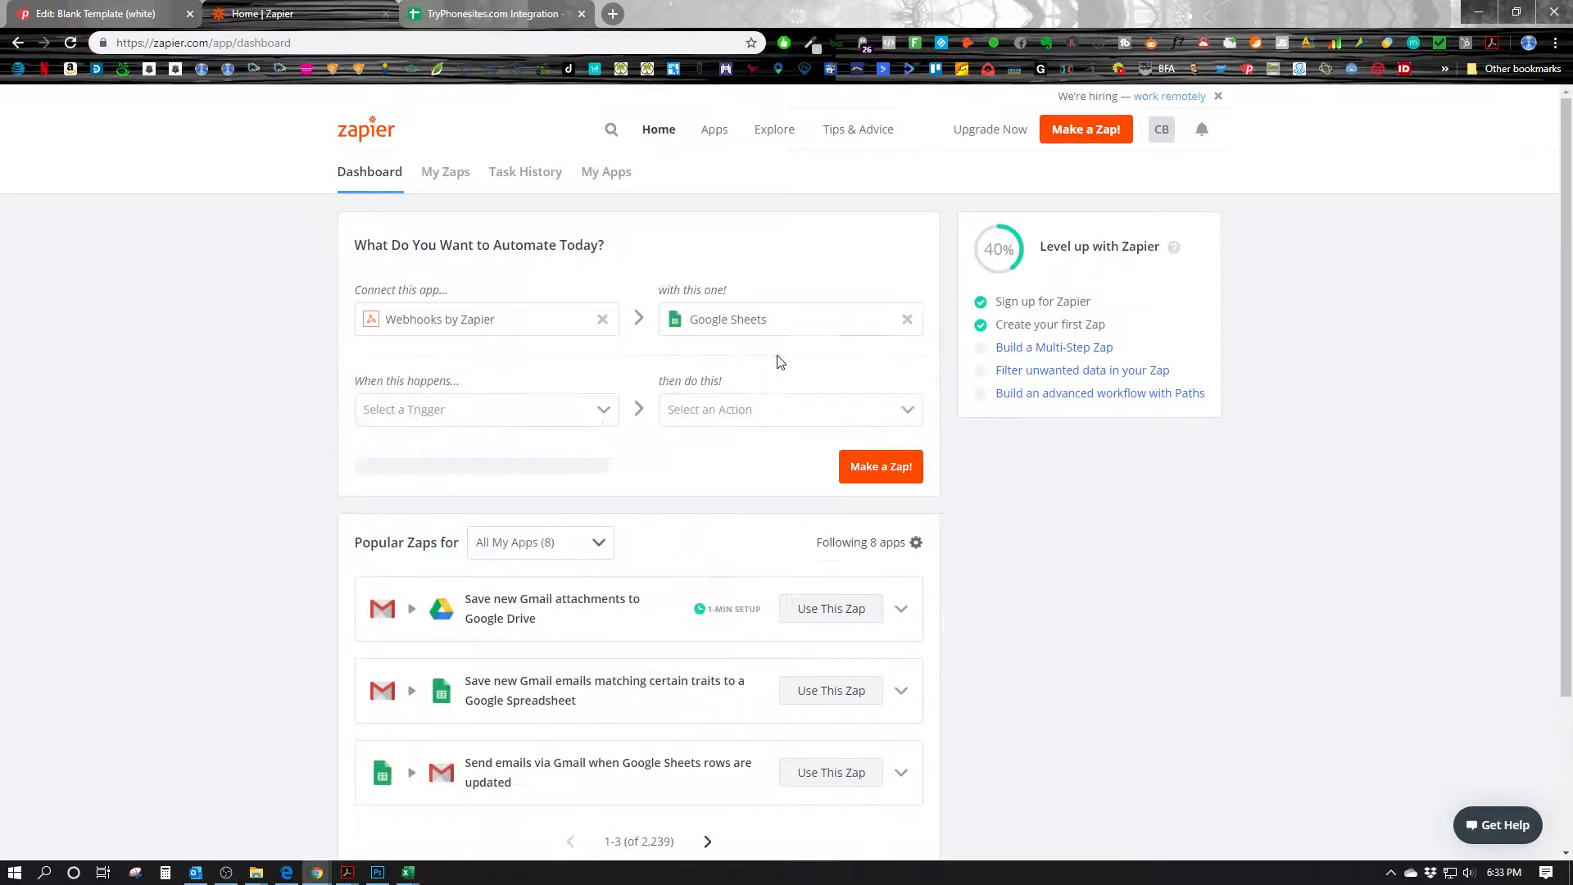
# Set the trigger to Catch Hook and the action to Create Spreadsheet Row, and start using this Zap
pyautogui.click(541, 409)
pyautogui.click(448, 445)
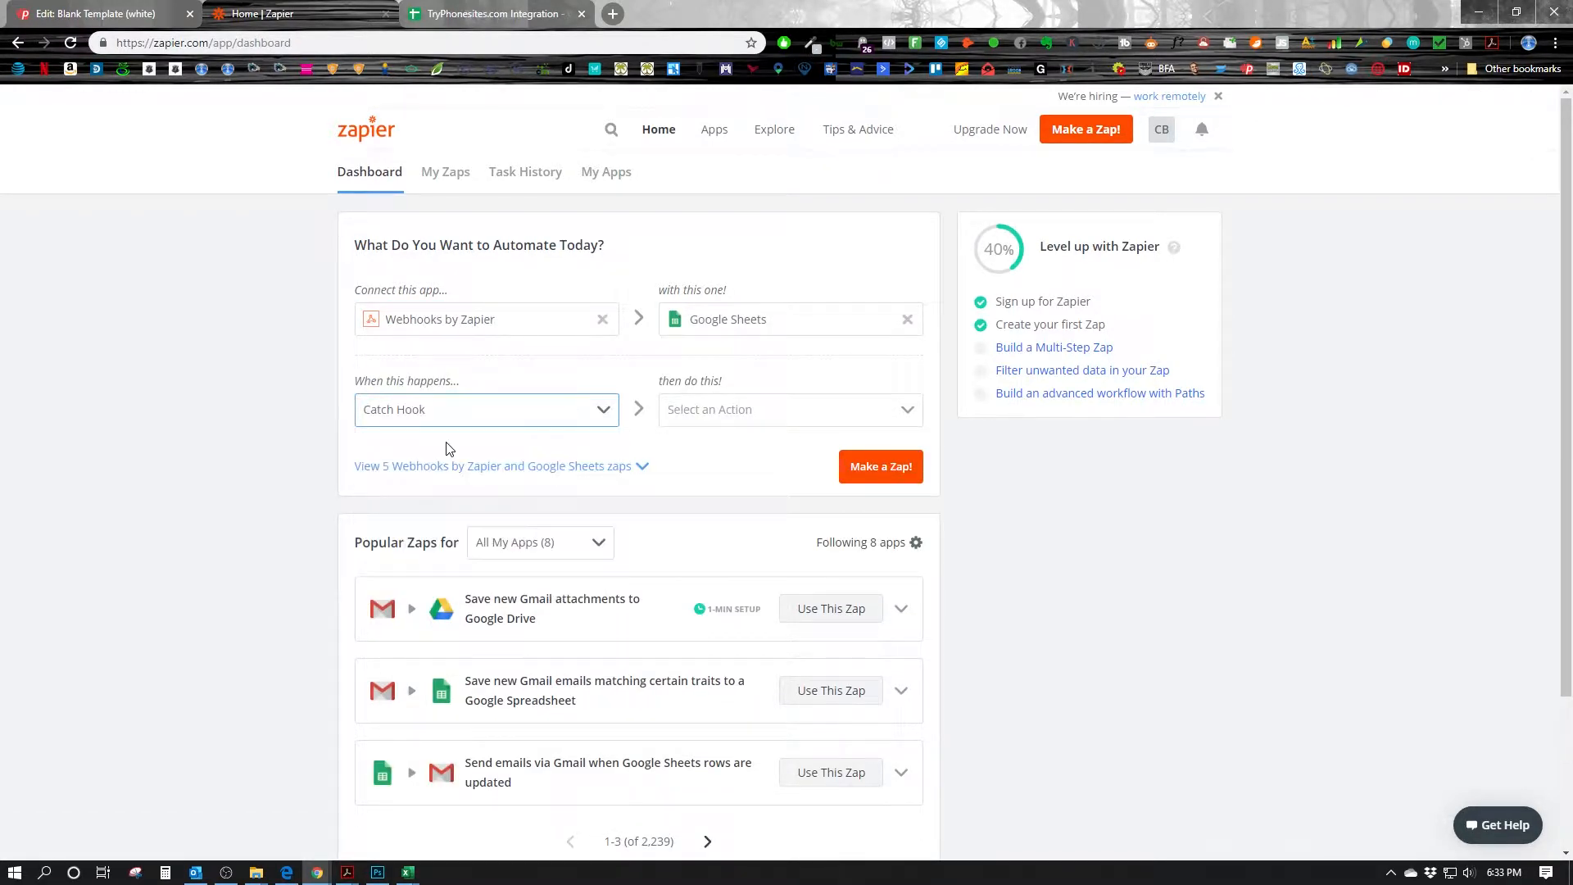
pyautogui.click(717, 414)
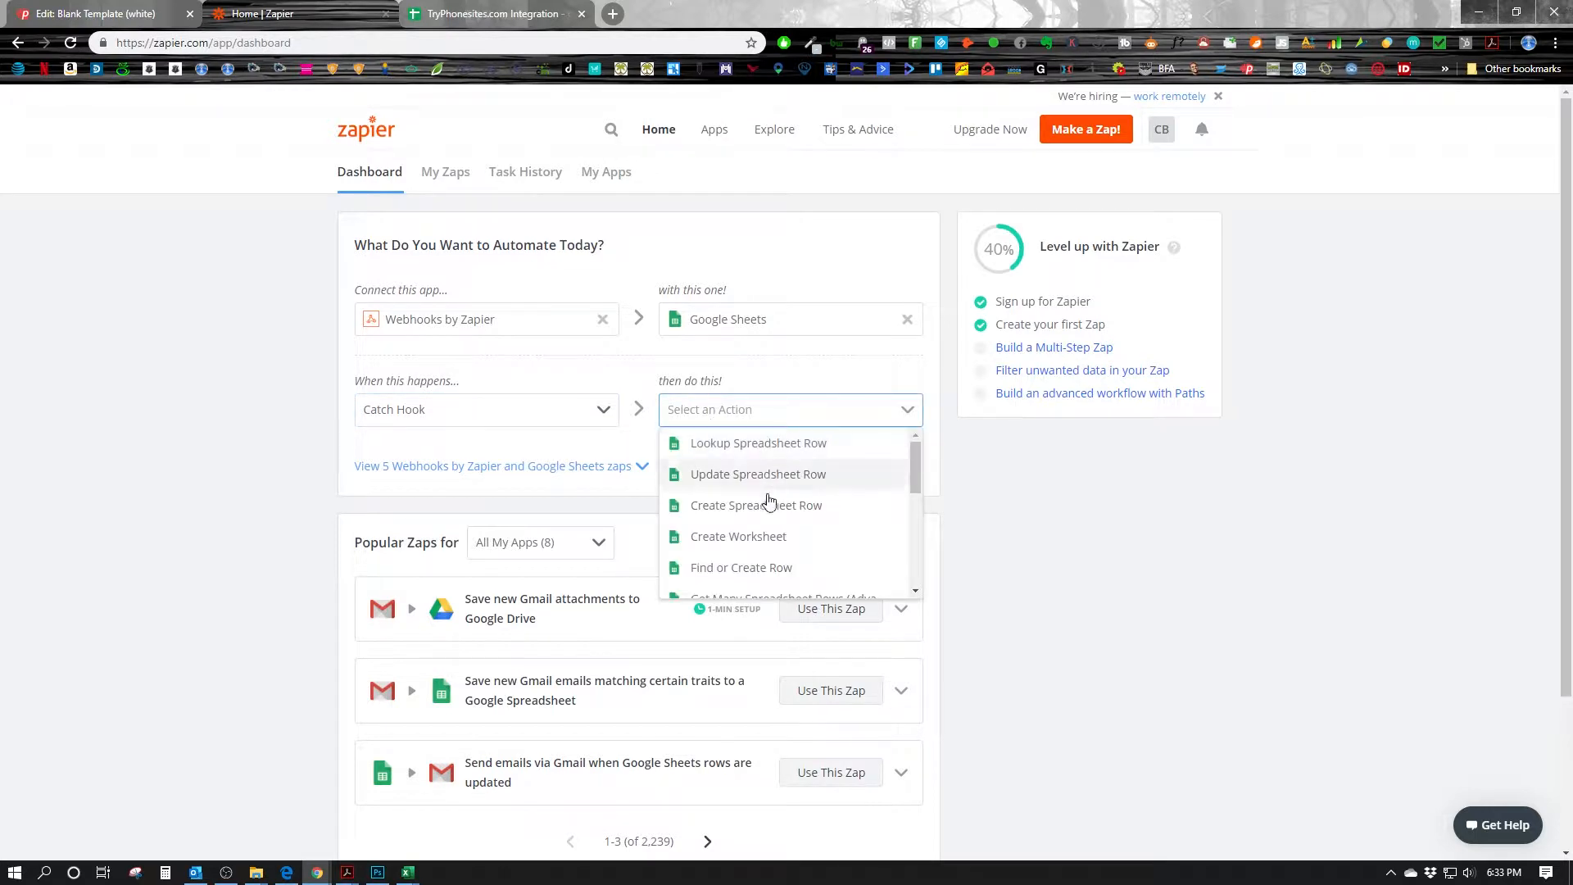
pyautogui.click(735, 513)
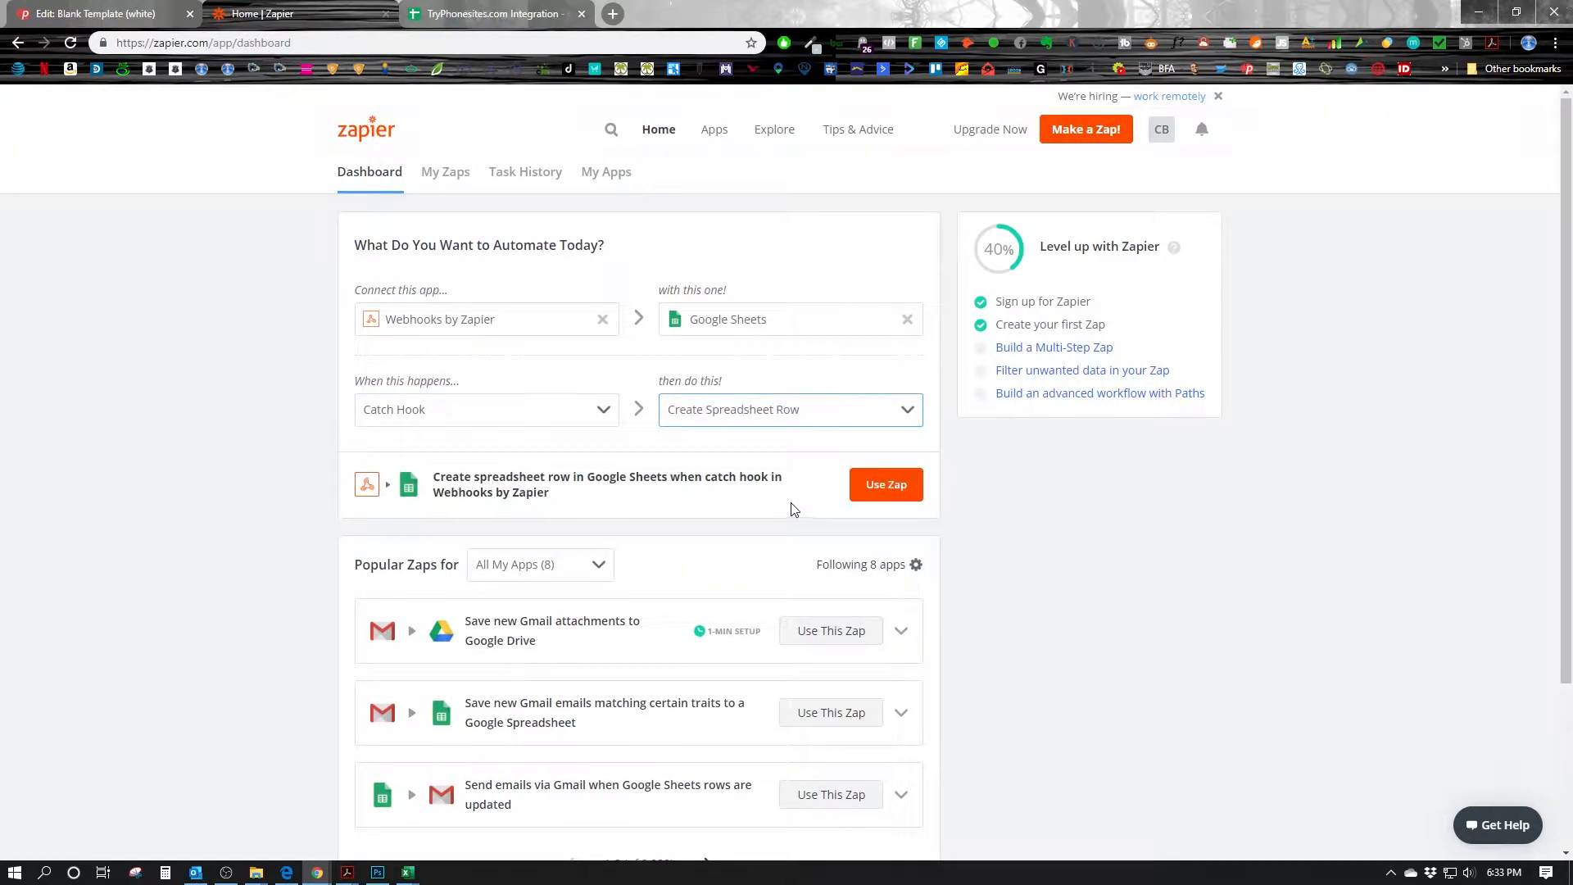
pyautogui.click(851, 495)
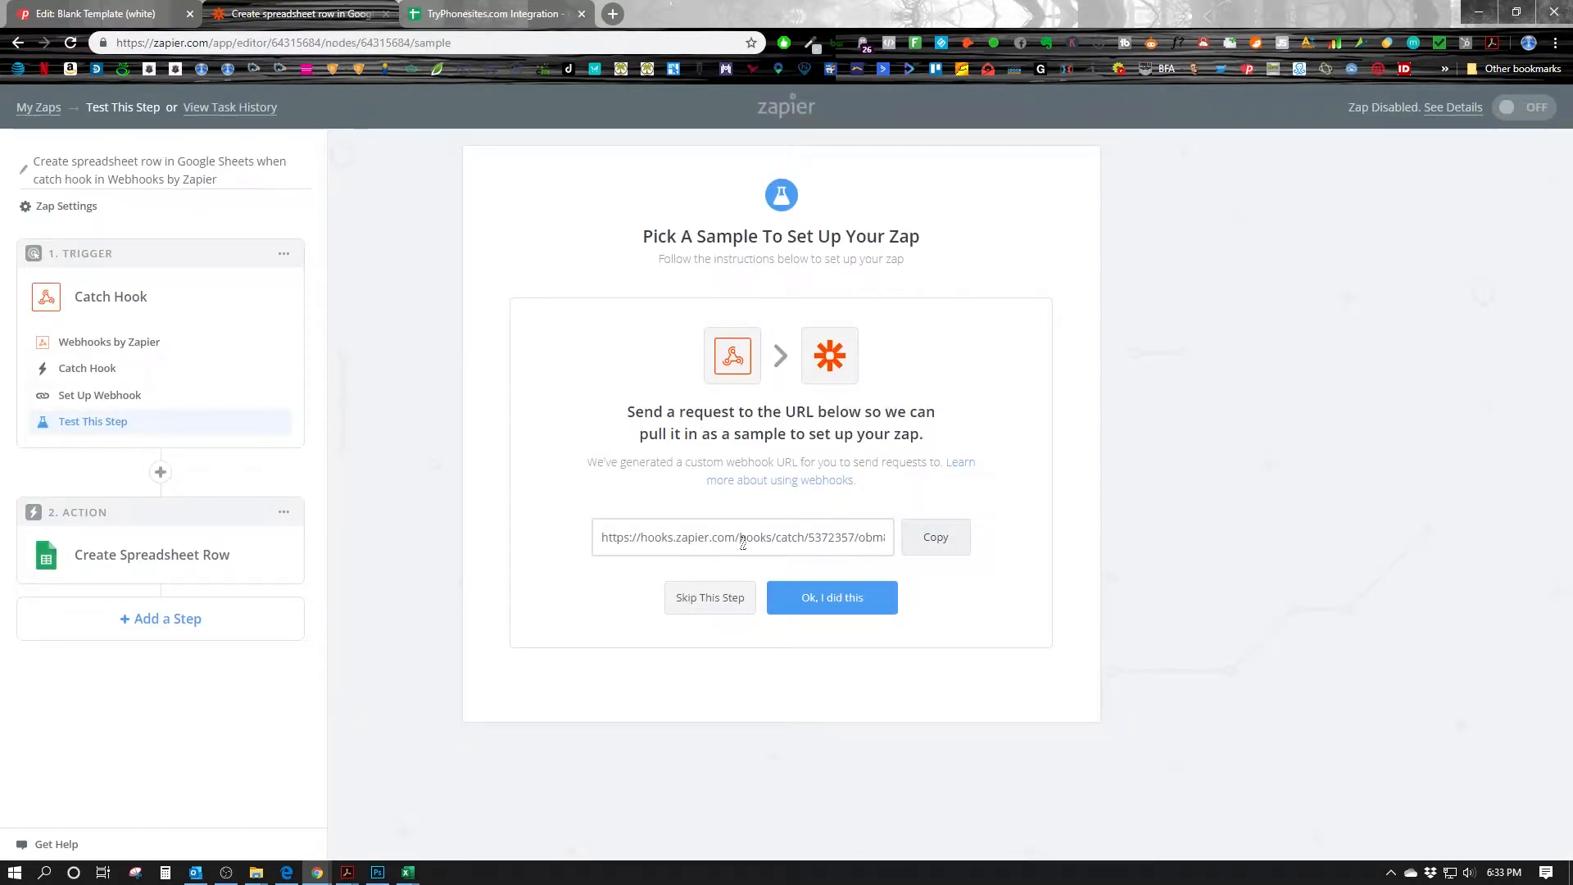
# Copy the Zap's custom webhook URL into the Phonesites page's POST Webhook(s) setting and save the page
pyautogui.click(935, 537)
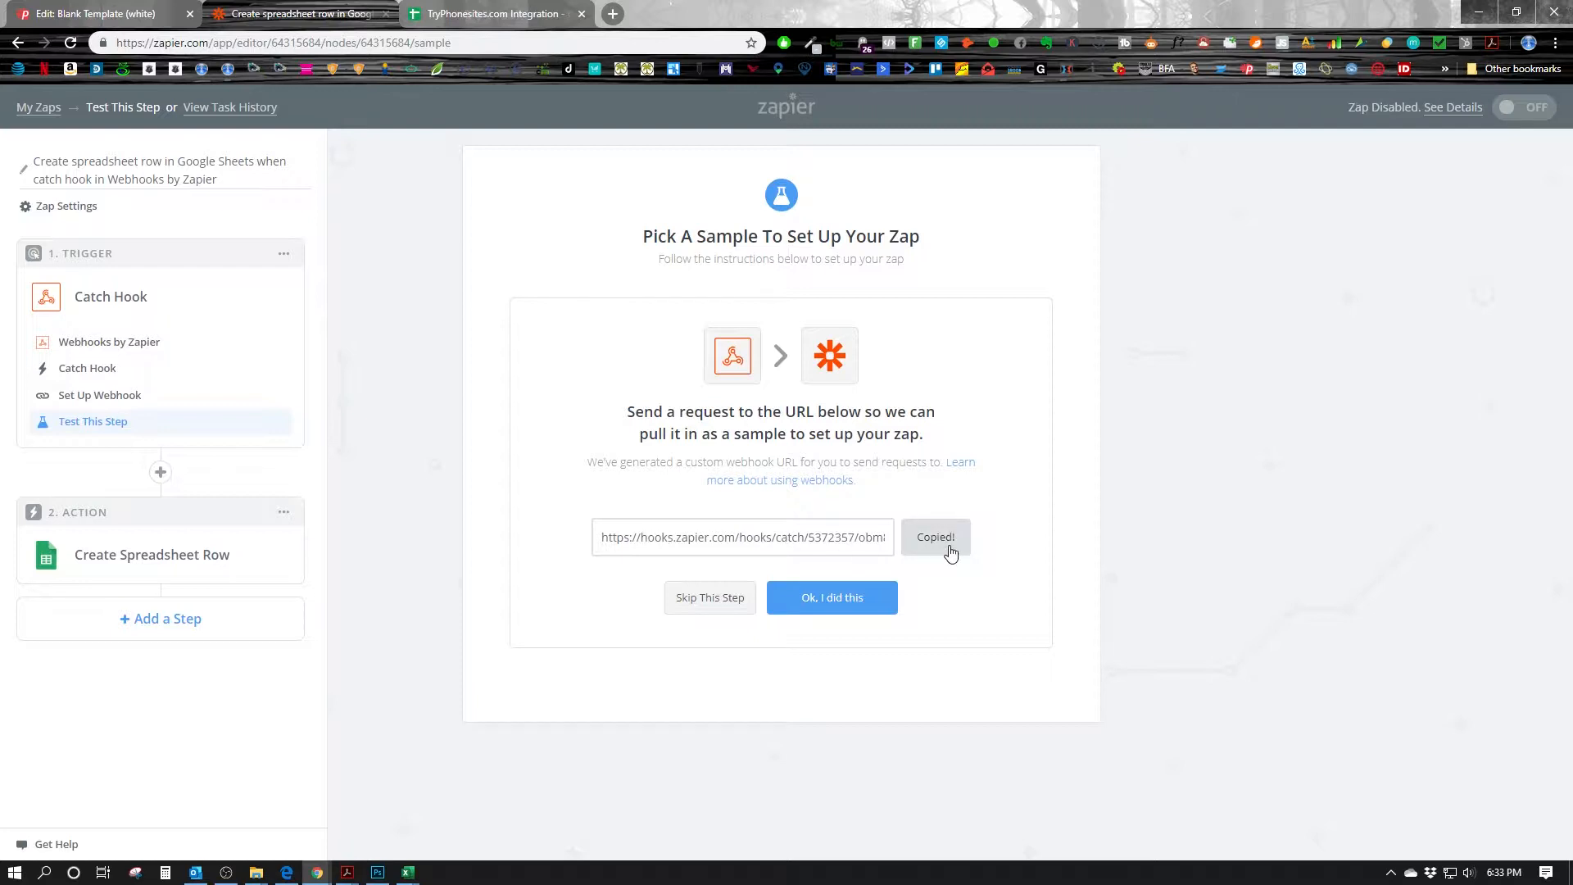
pyautogui.click(115, 13)
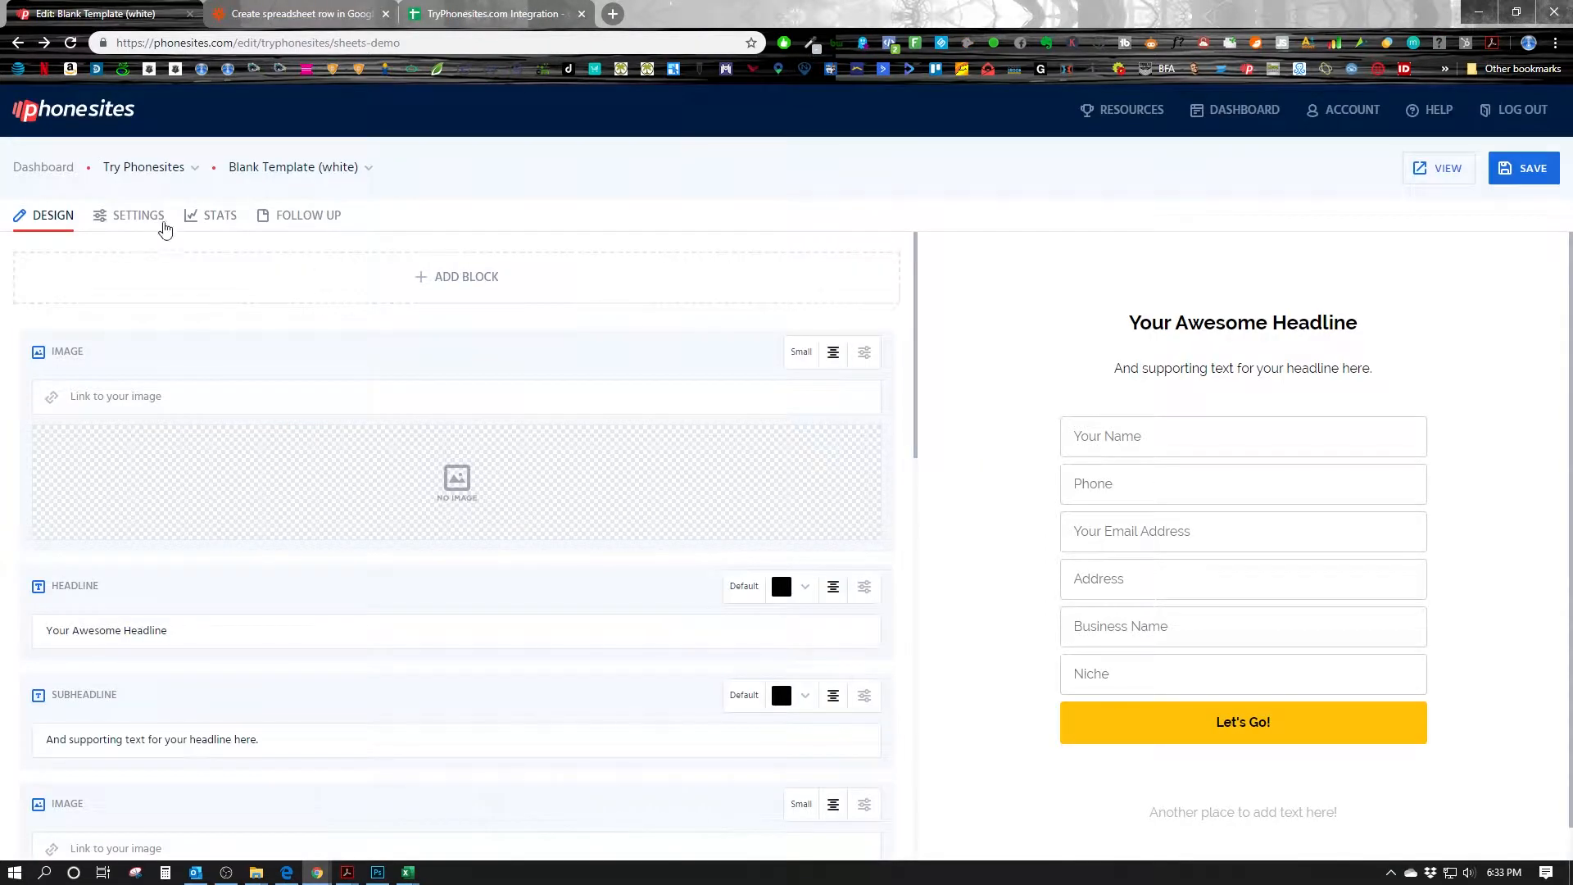
pyautogui.click(139, 216)
pyautogui.scroll(-2, 379, 492)
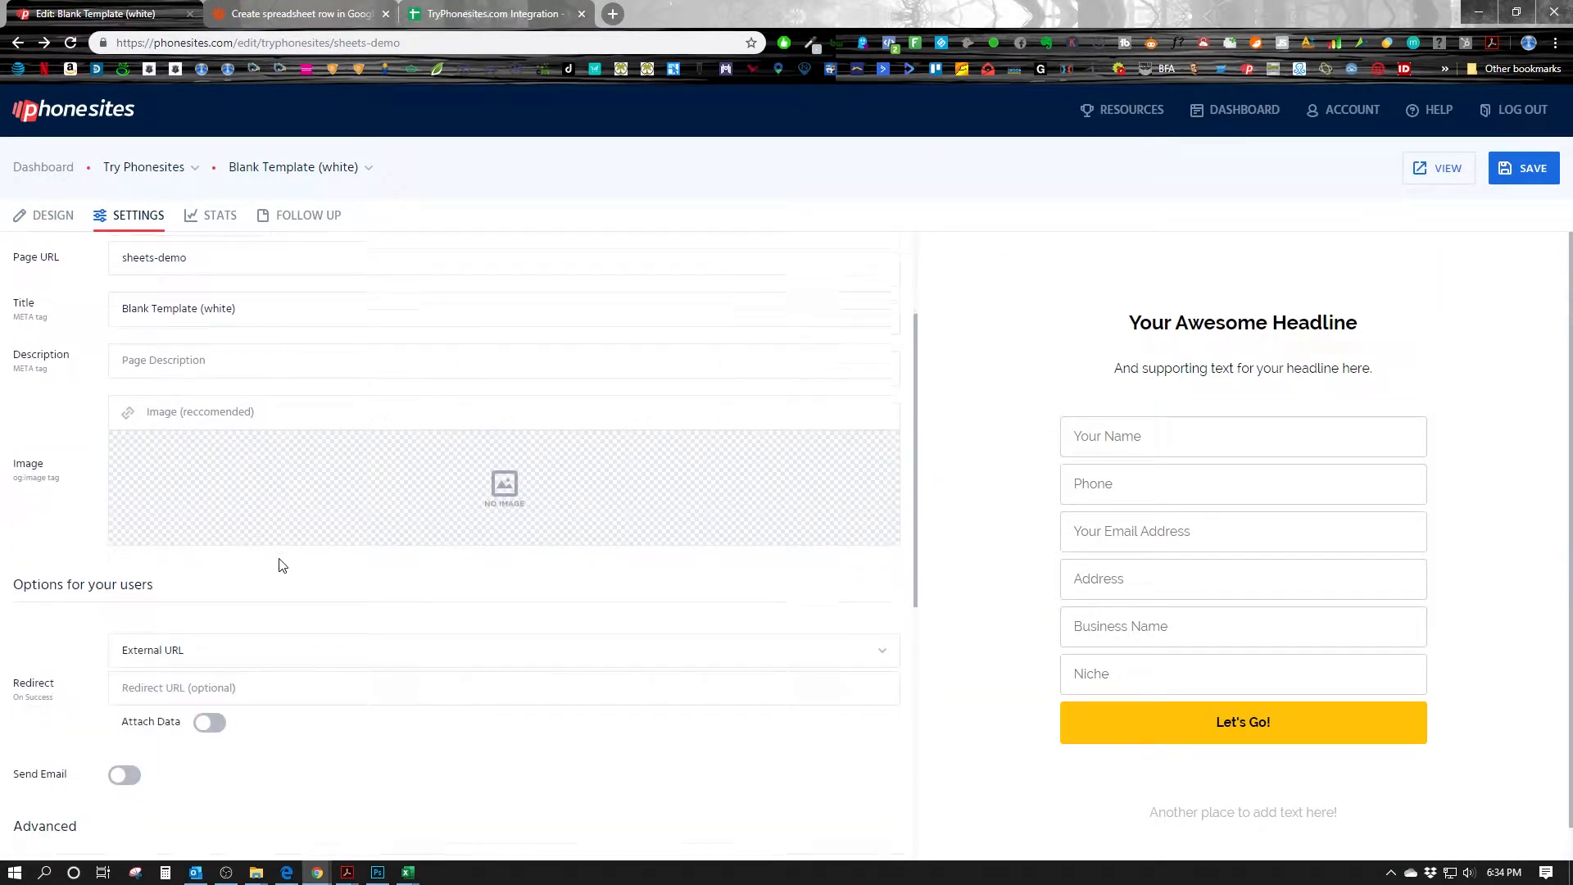
pyautogui.scroll(-2, 281, 566)
pyautogui.scroll(-3, 471, 478)
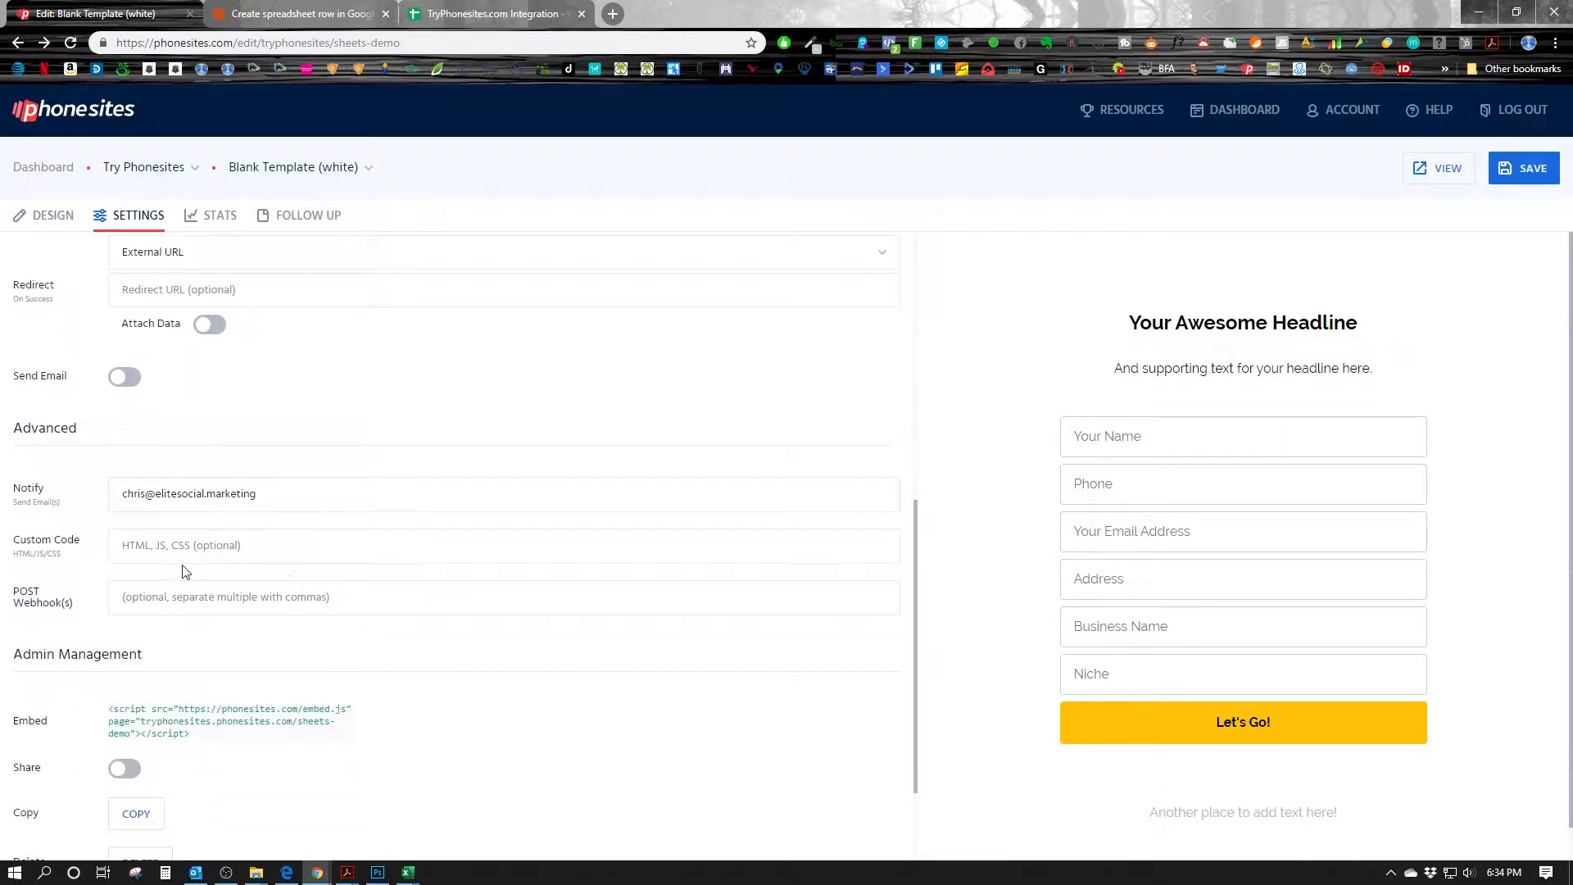
pyautogui.click(156, 599)
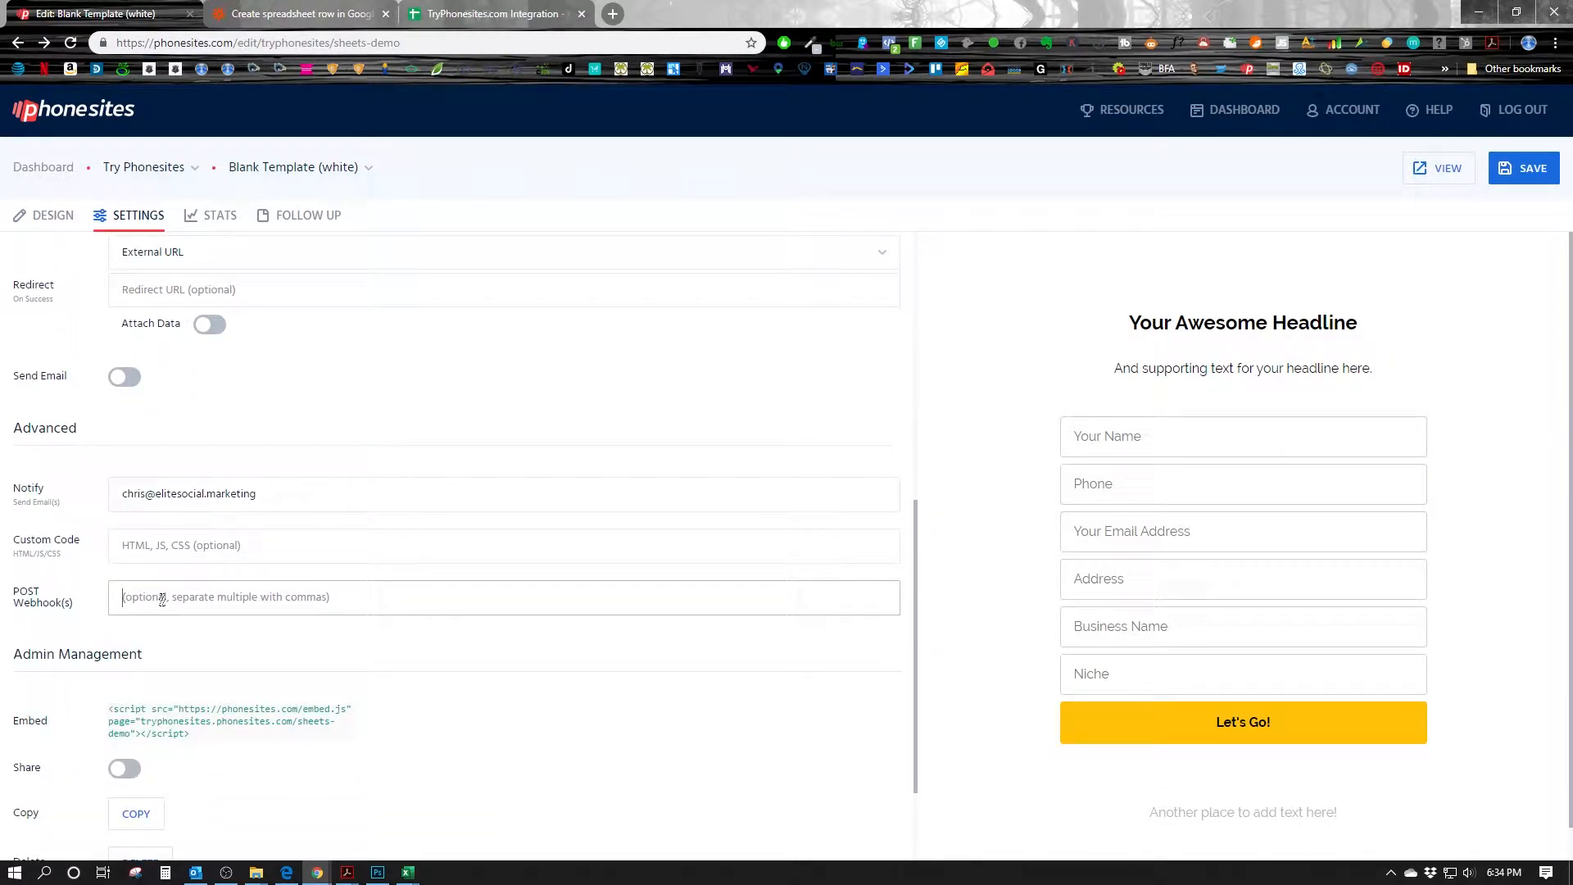
pyautogui.hotkey('ctrl', 'v')
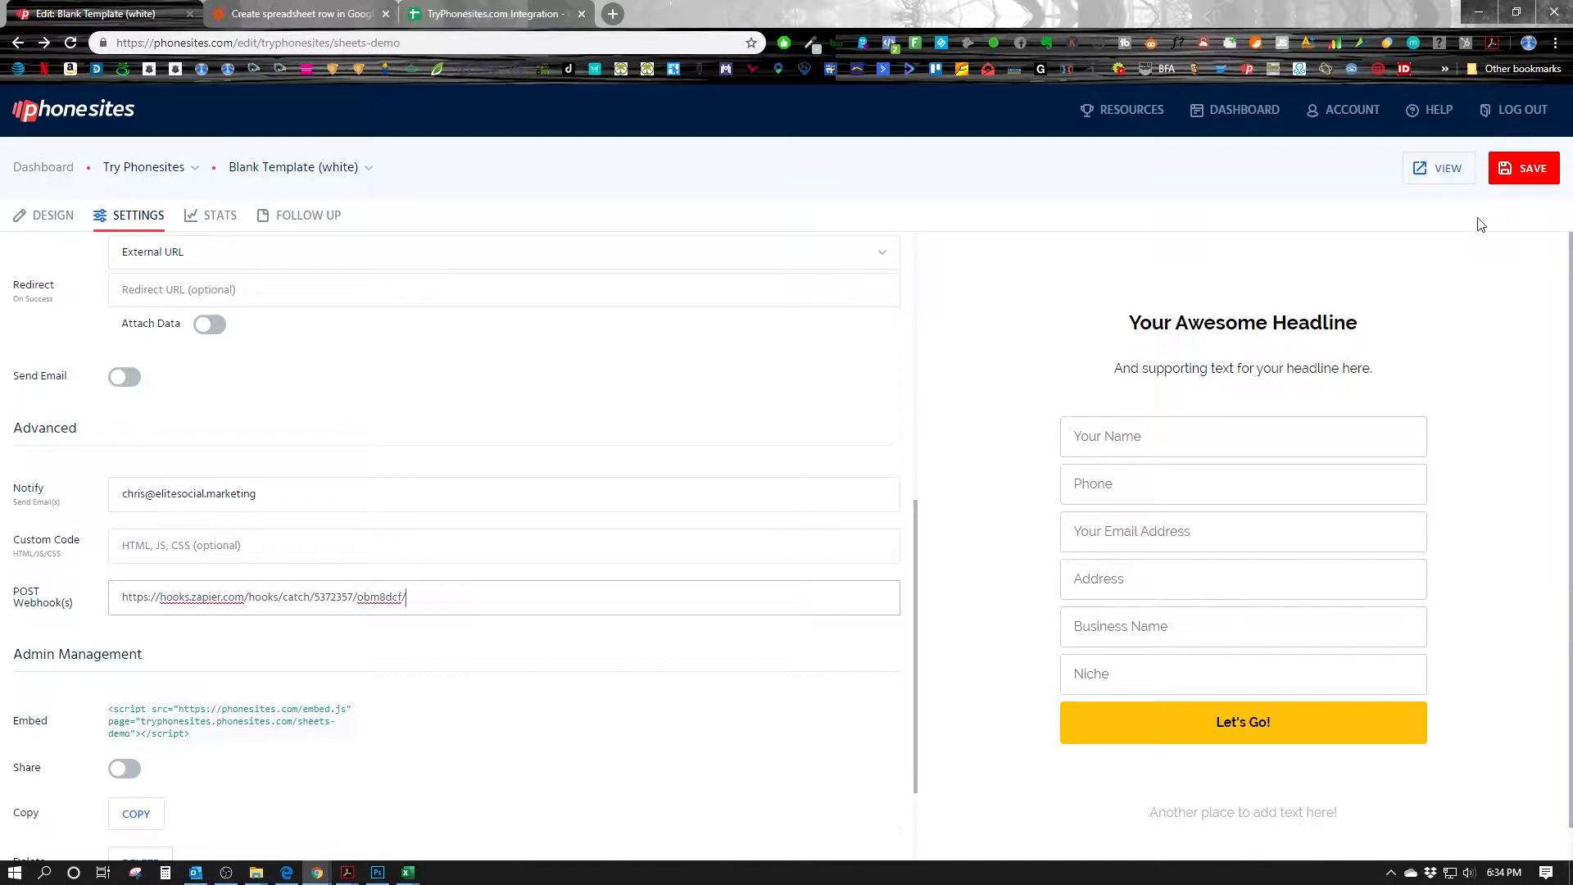
pyautogui.click(1522, 169)
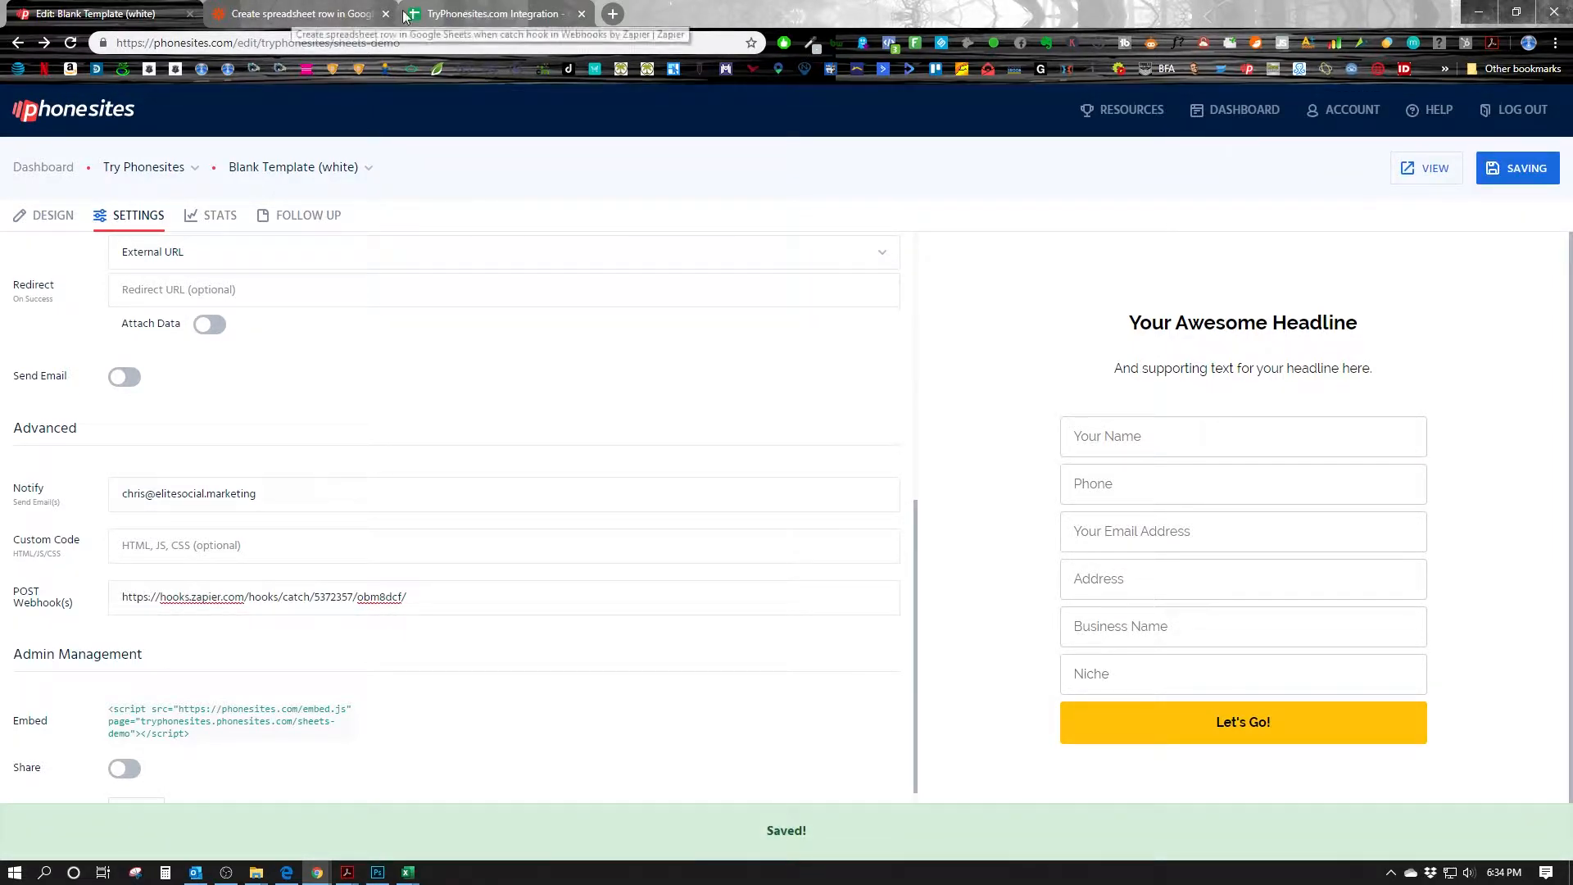
# Open the live view of the Phonesites page and start the webhook sample search in Zapier
pyautogui.click(1442, 168)
pyautogui.click(490, 14)
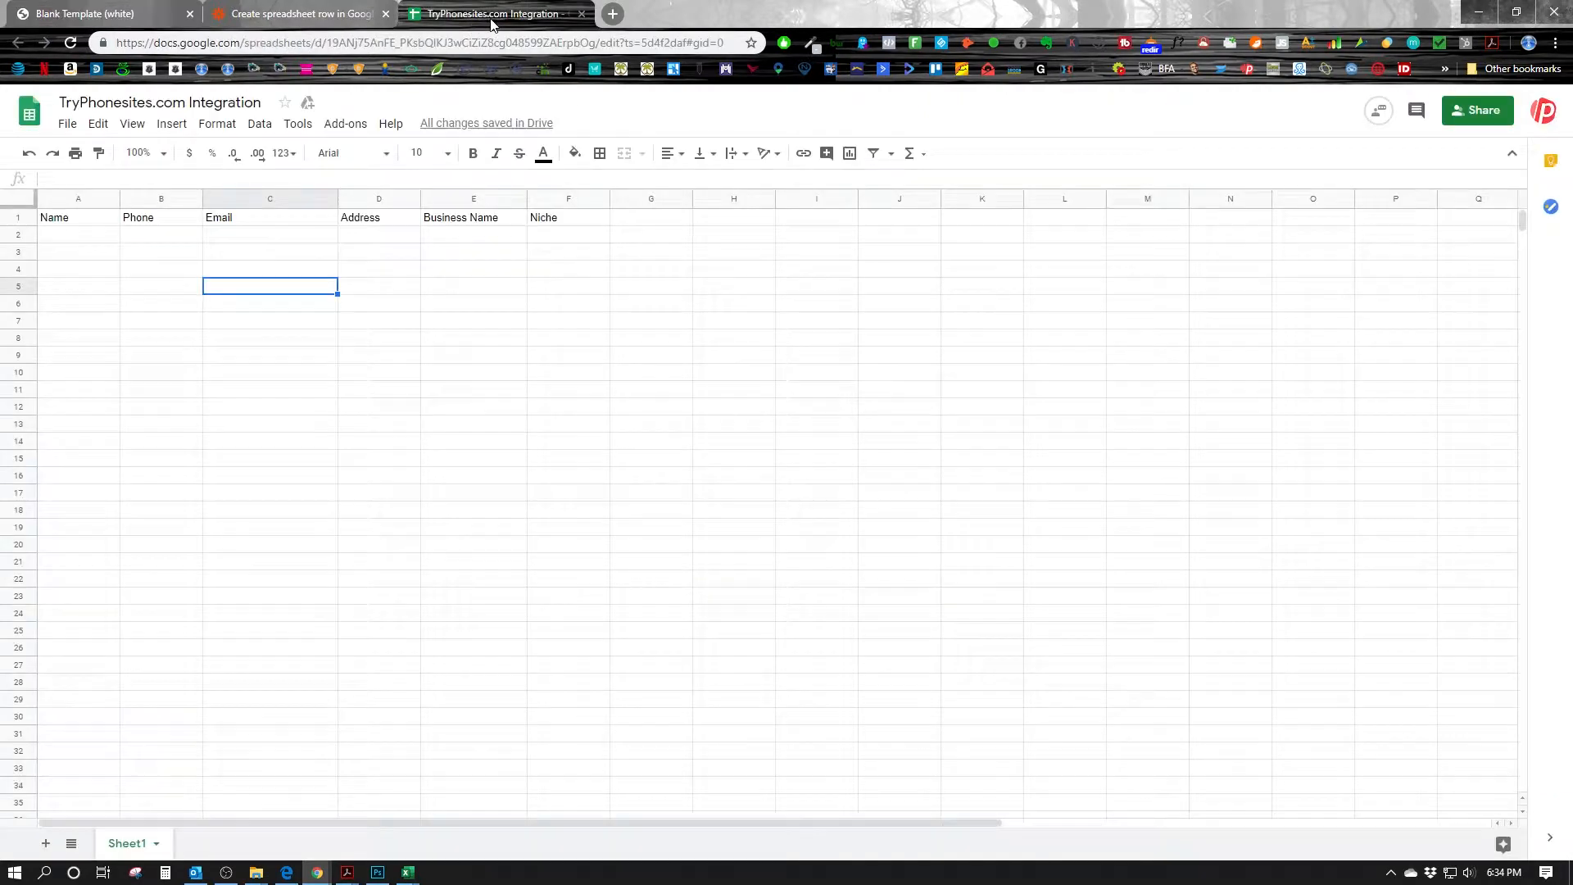
pyautogui.click(300, 14)
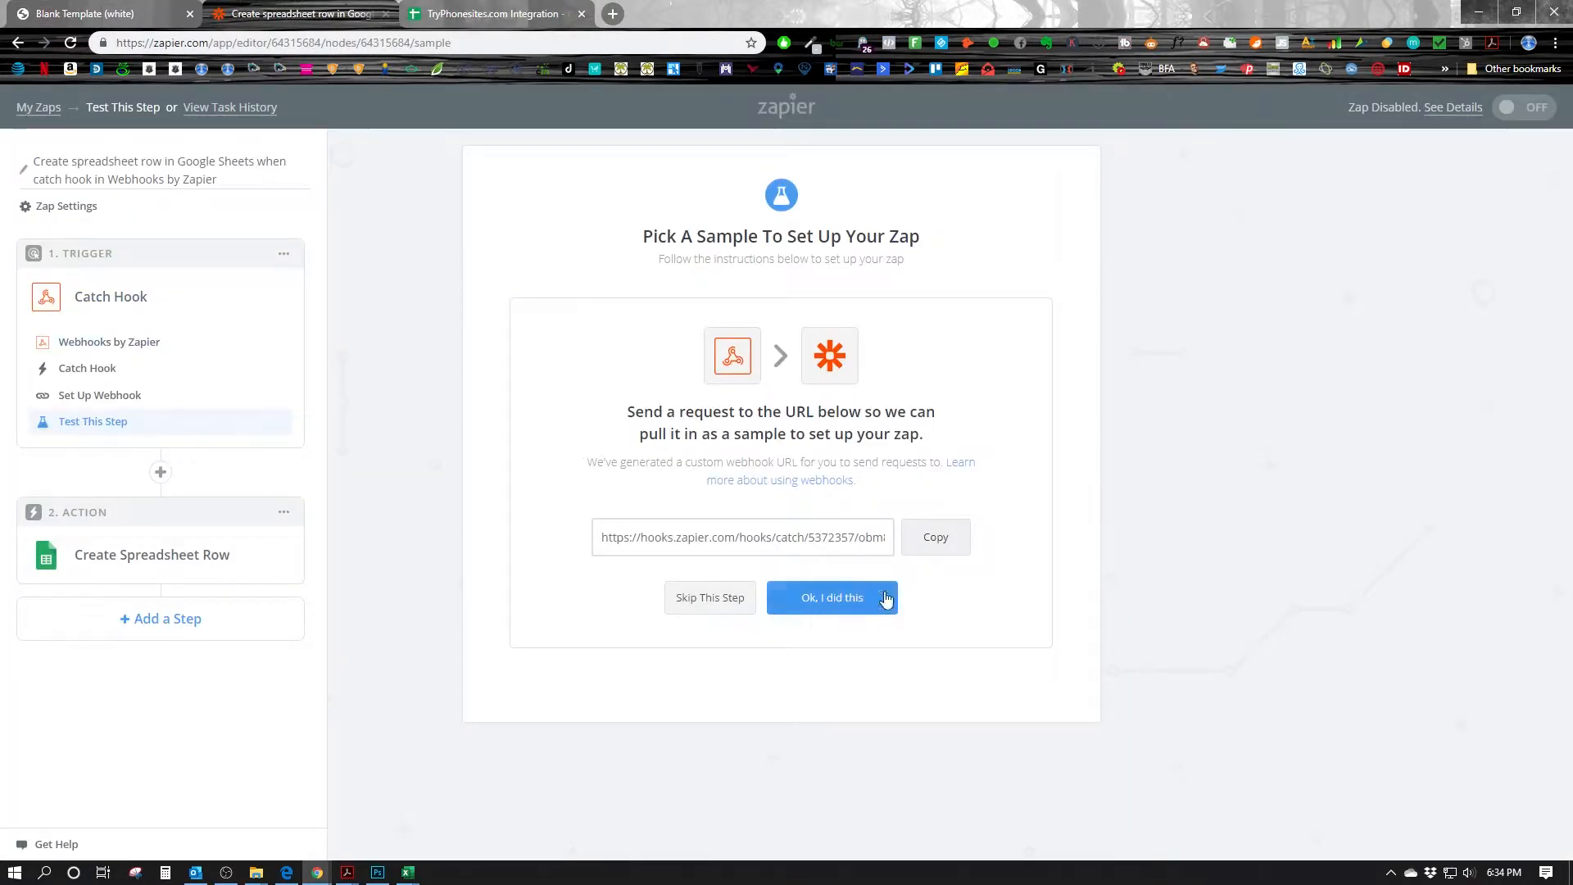
pyautogui.click(842, 607)
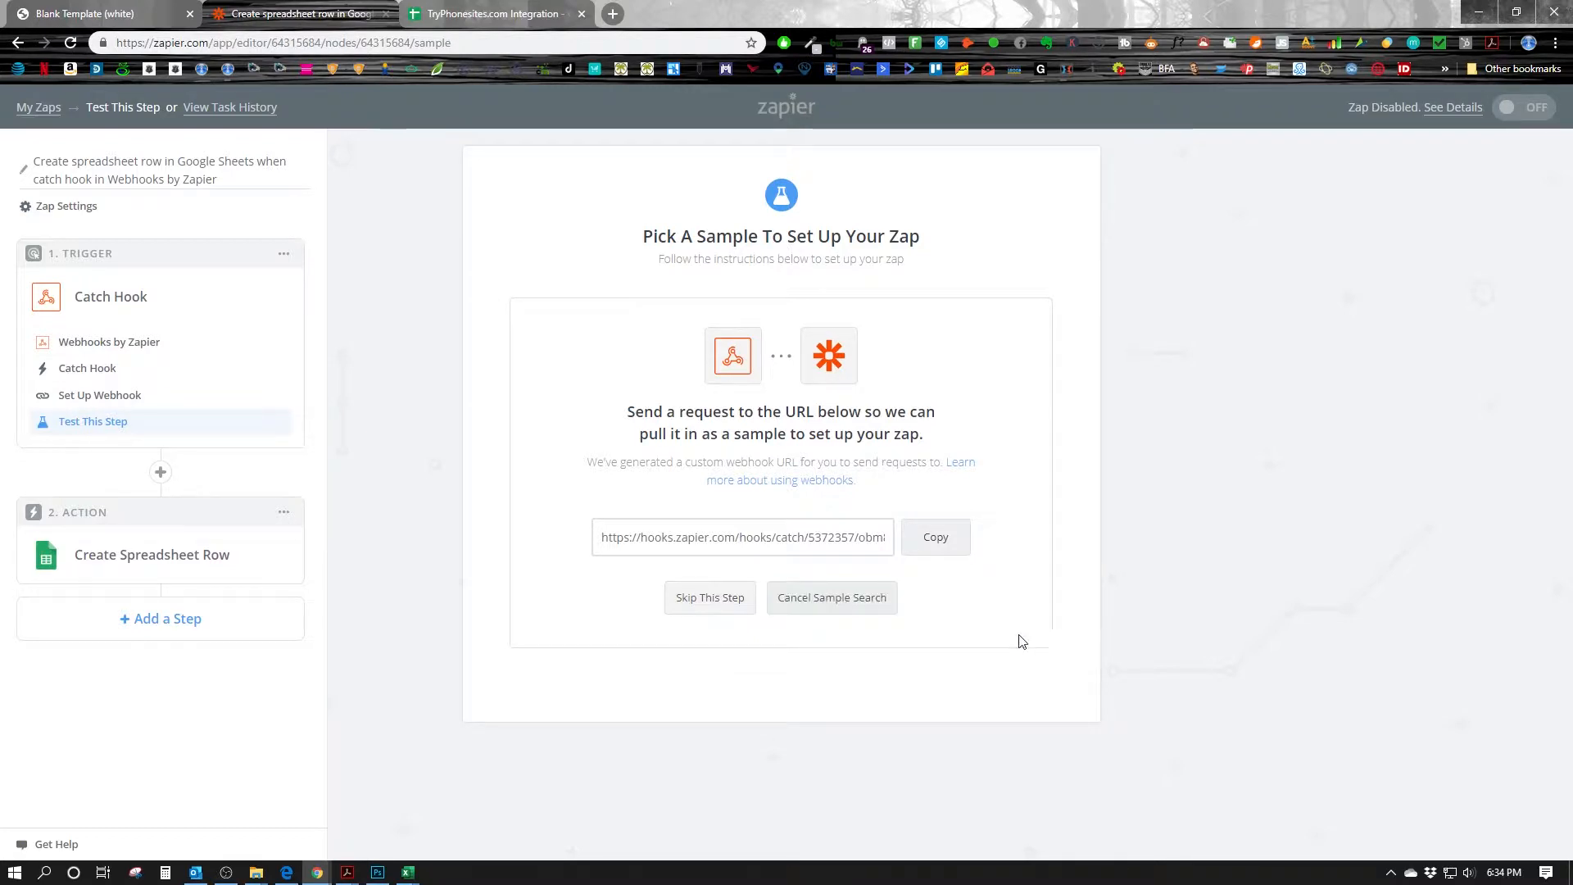
pyautogui.click(98, 14)
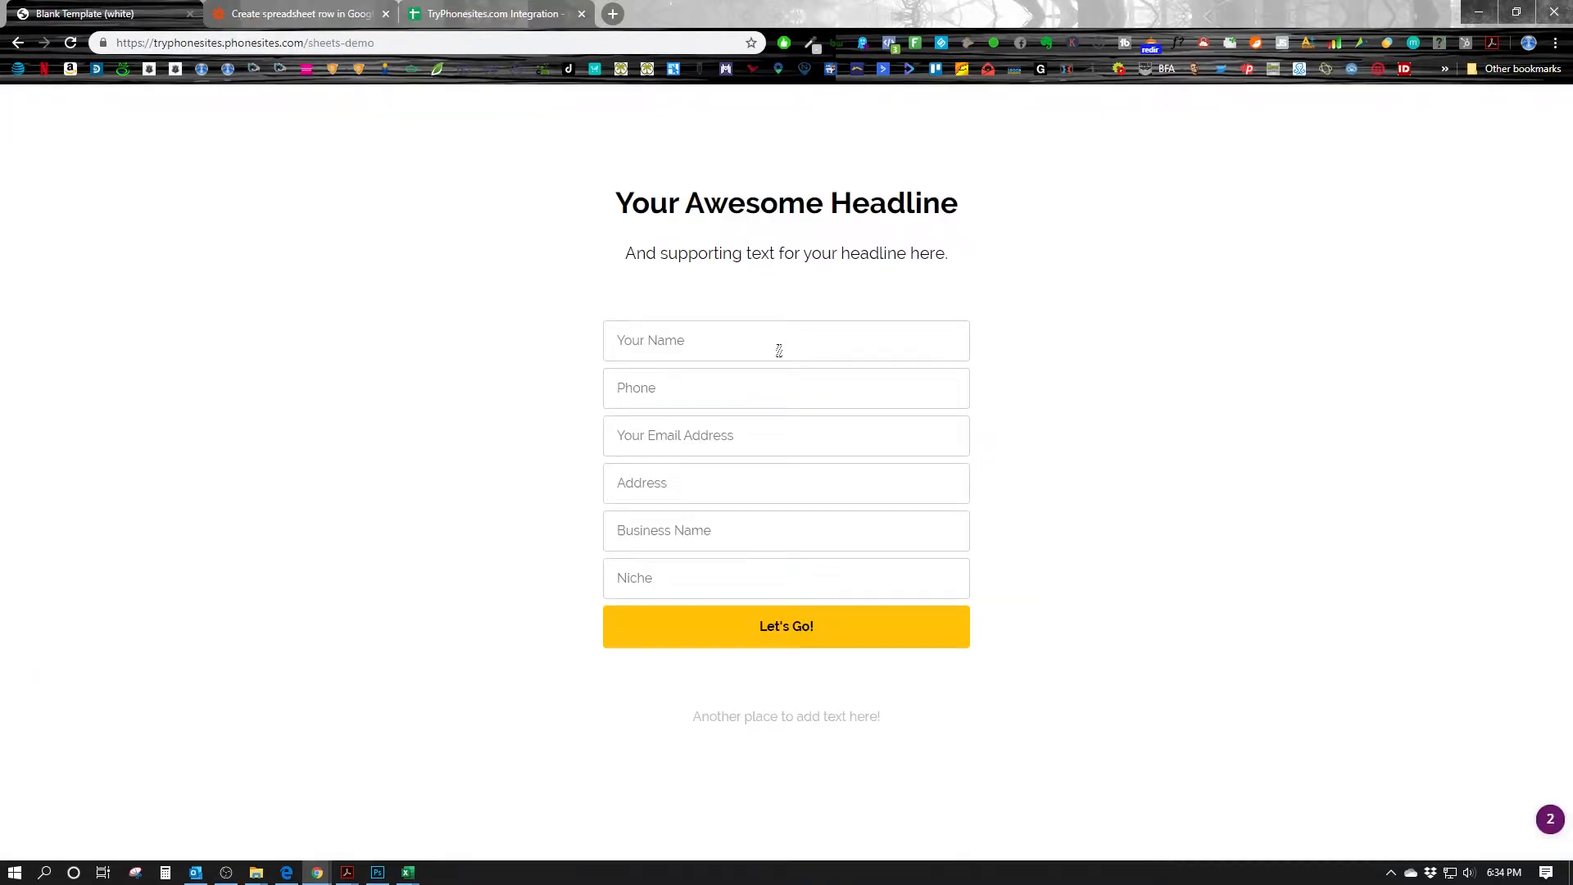
pyautogui.click(295, 14)
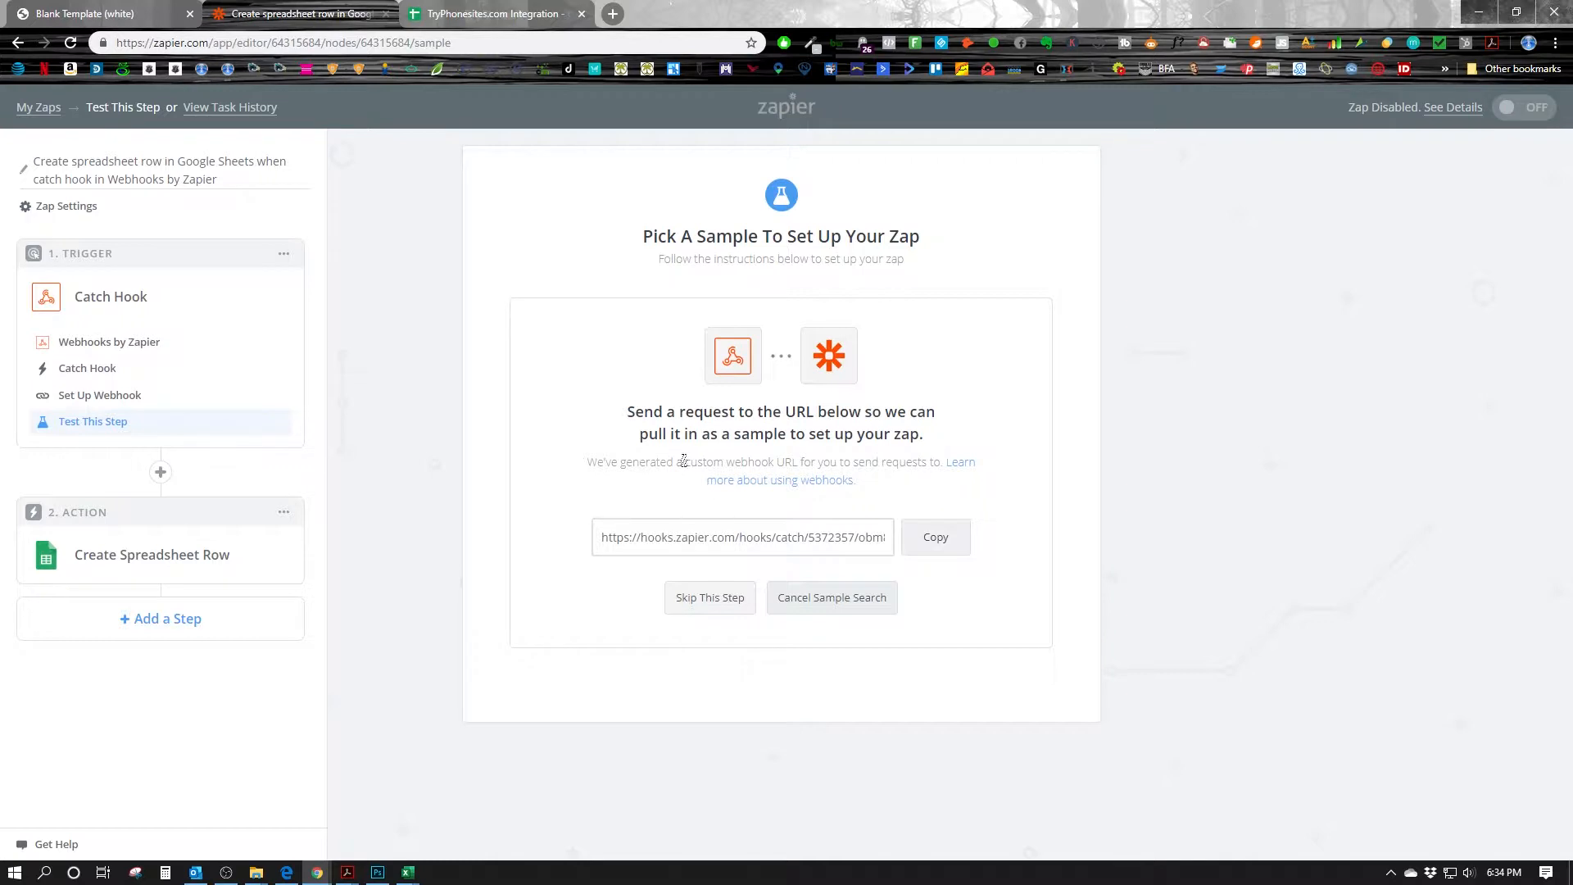
# On the live Phonesites form, fill in the test lead's name, phone number and email address
pyautogui.click(98, 14)
pyautogui.click(720, 341)
pyautogui.write('CH')
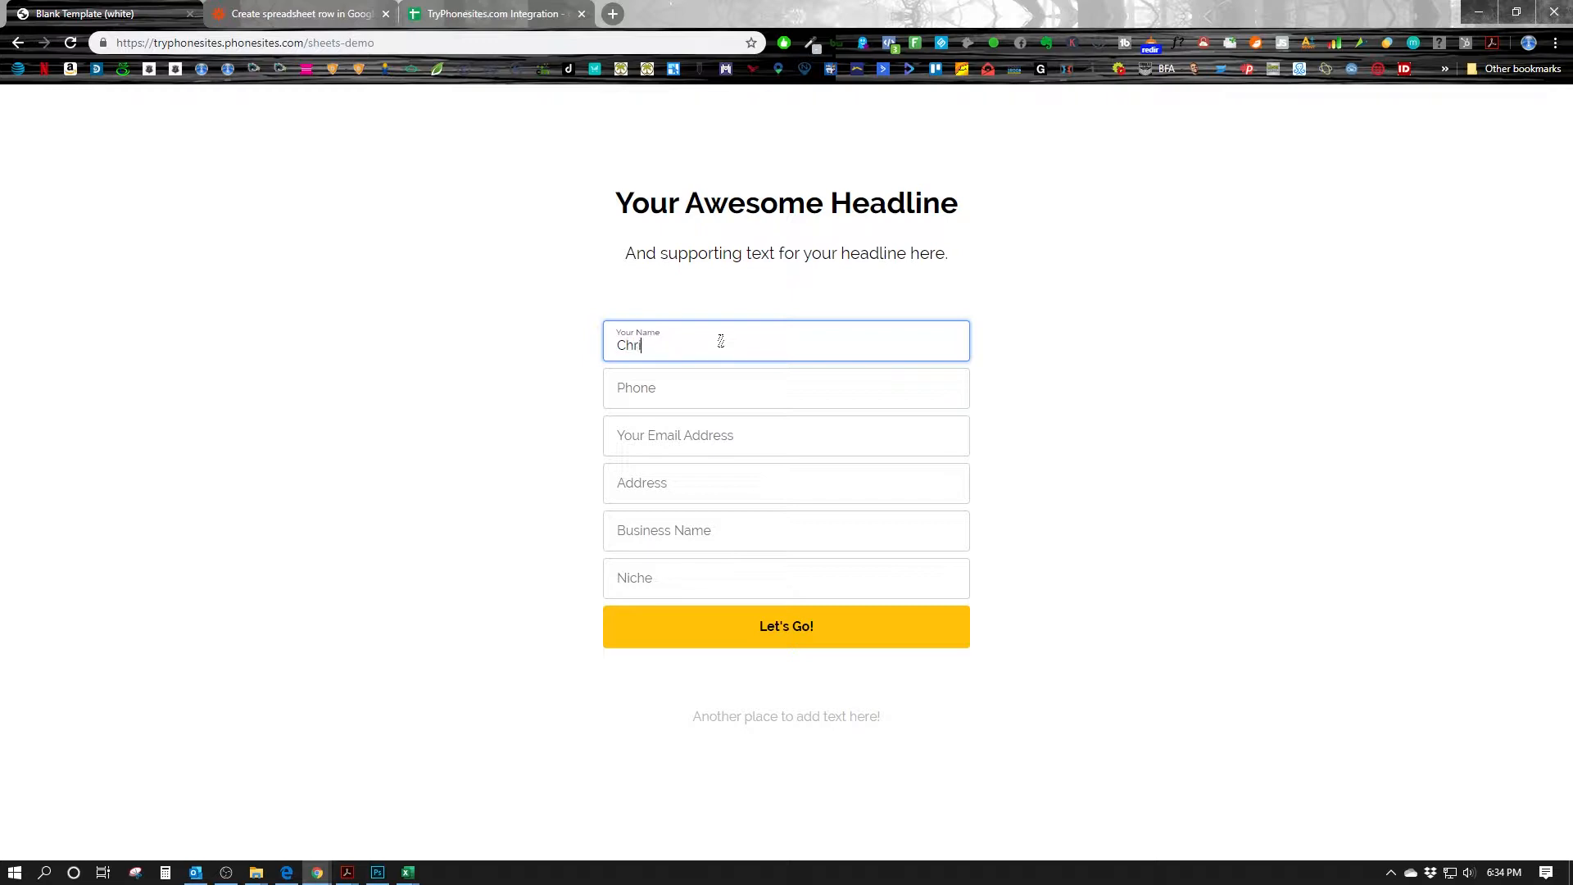
pyautogui.click(689, 380)
pyautogui.write('1234567890')
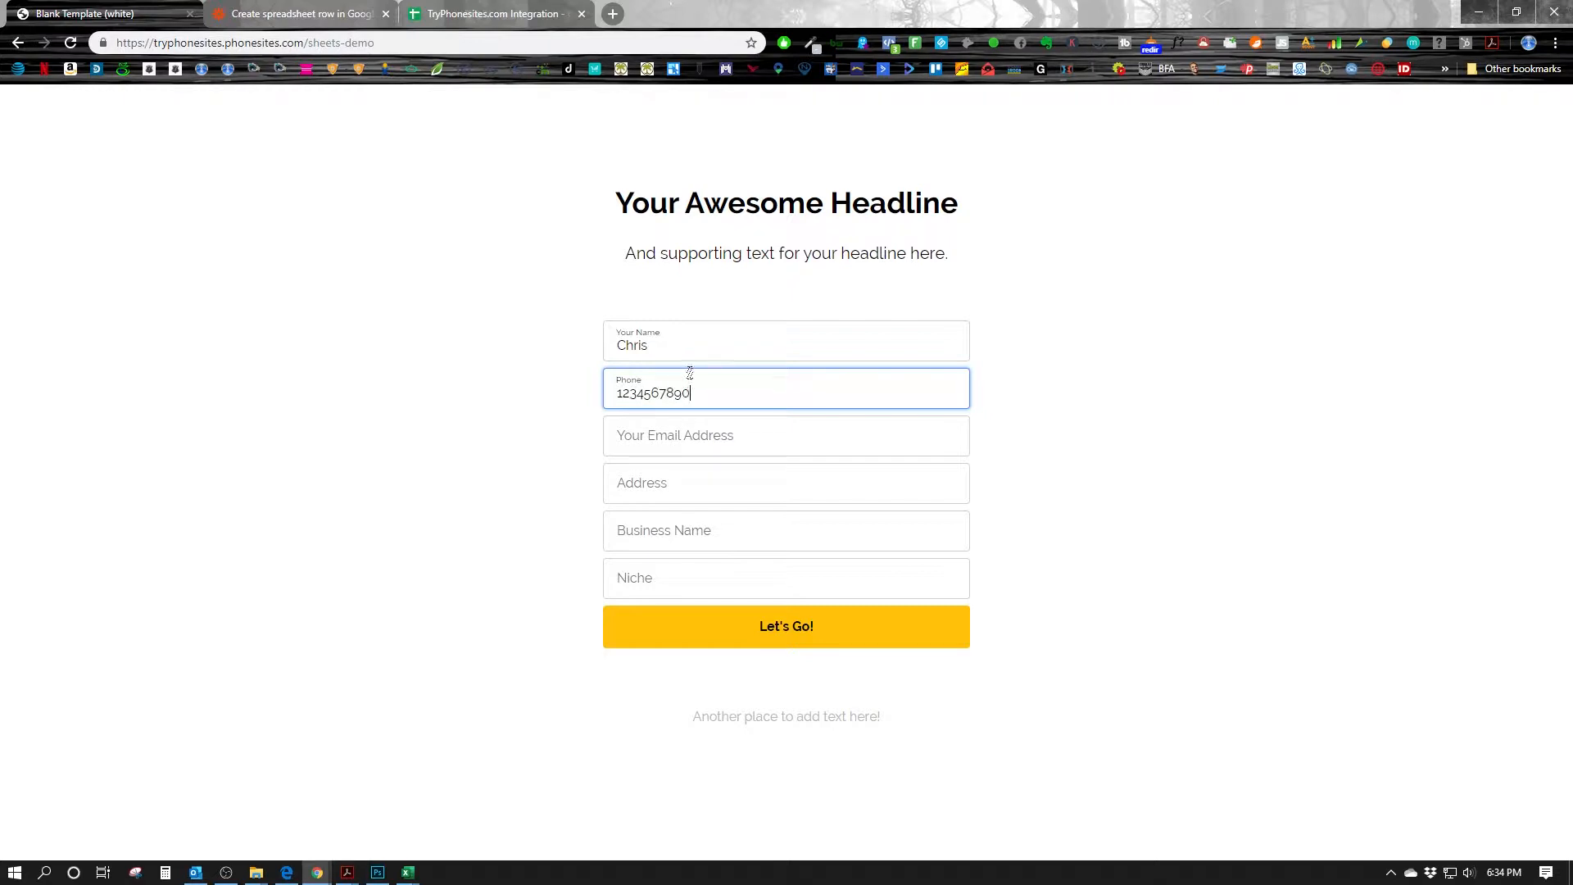
pyautogui.click(710, 439)
pyautogui.write('chrt')
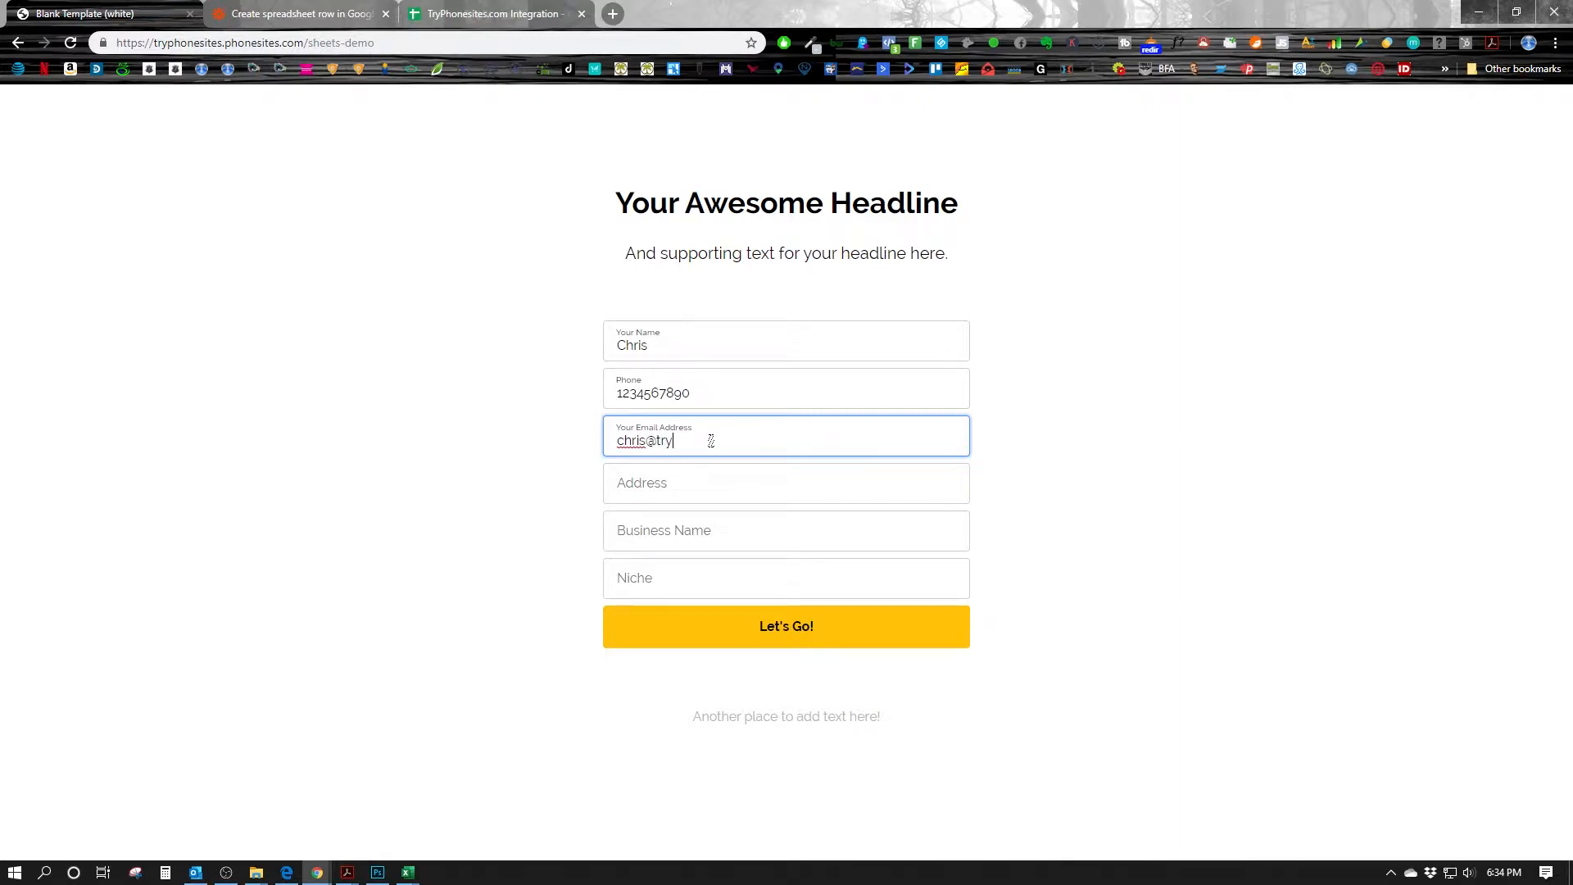
pyautogui.write('.com')
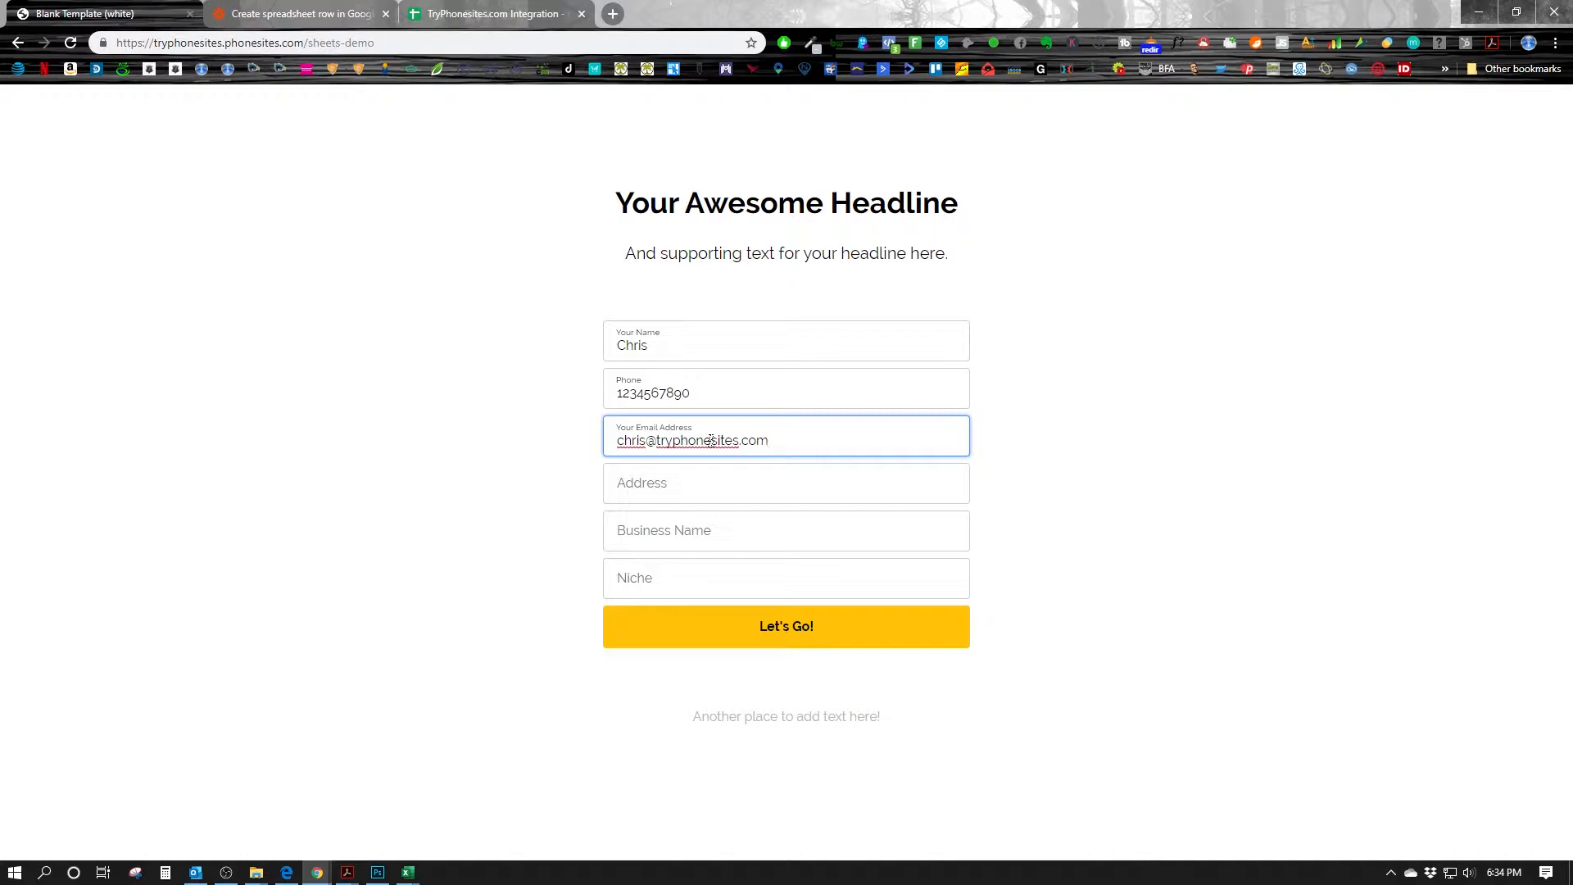
# Enter the street address, business name TryPhonesites.com and niche Lead Generation, and submit the form
pyautogui.click(694, 499)
pyautogui.write('123 Any Street')
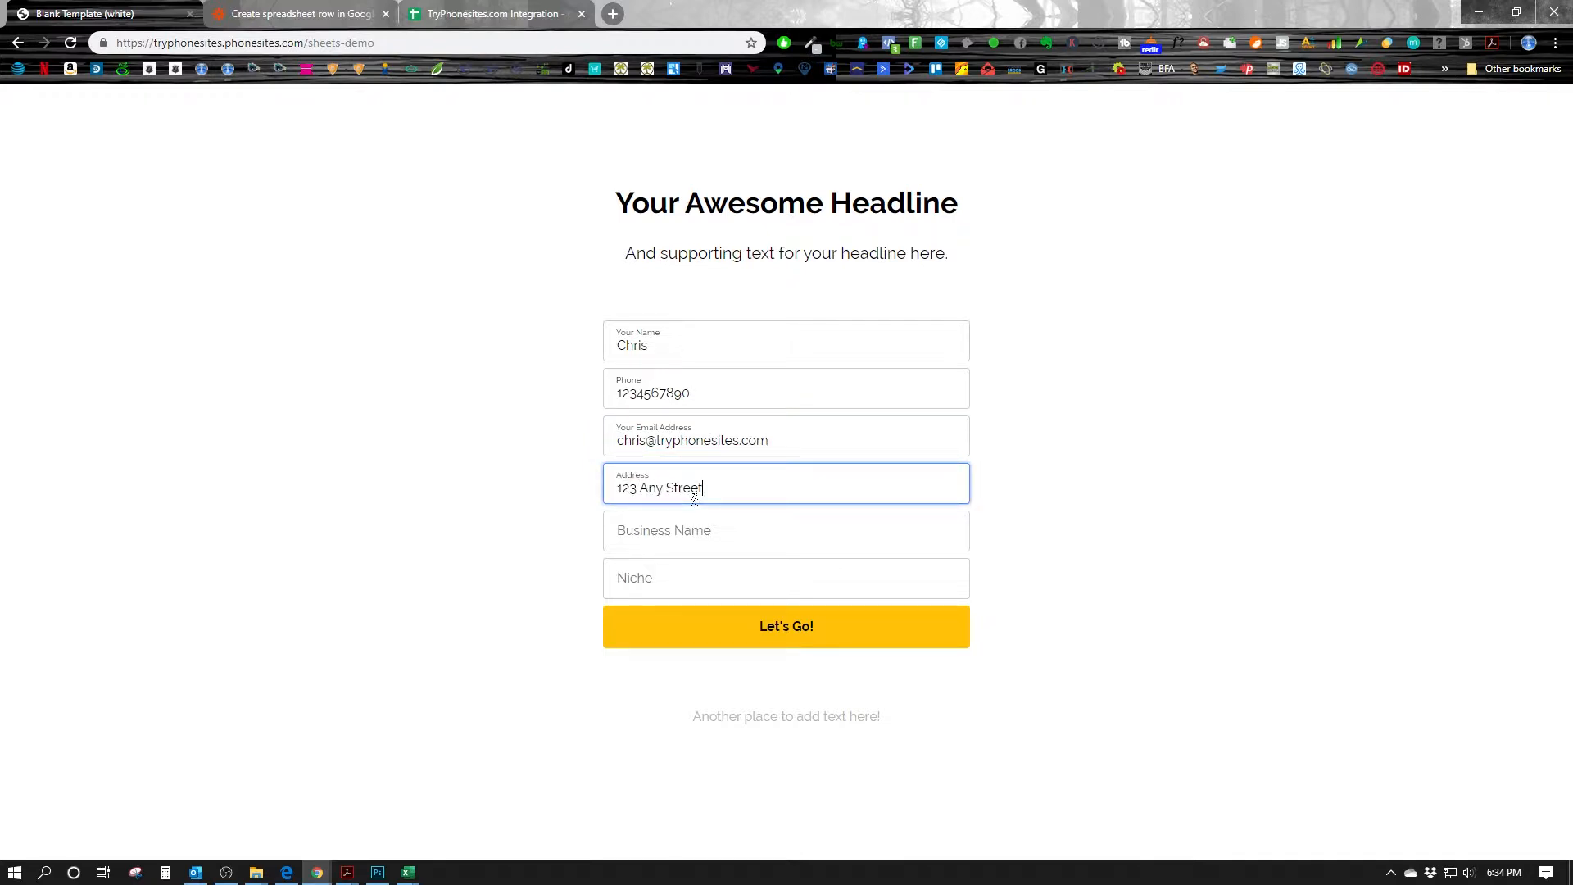
pyautogui.click(711, 538)
pyautogui.write('TryPhonesites.com')
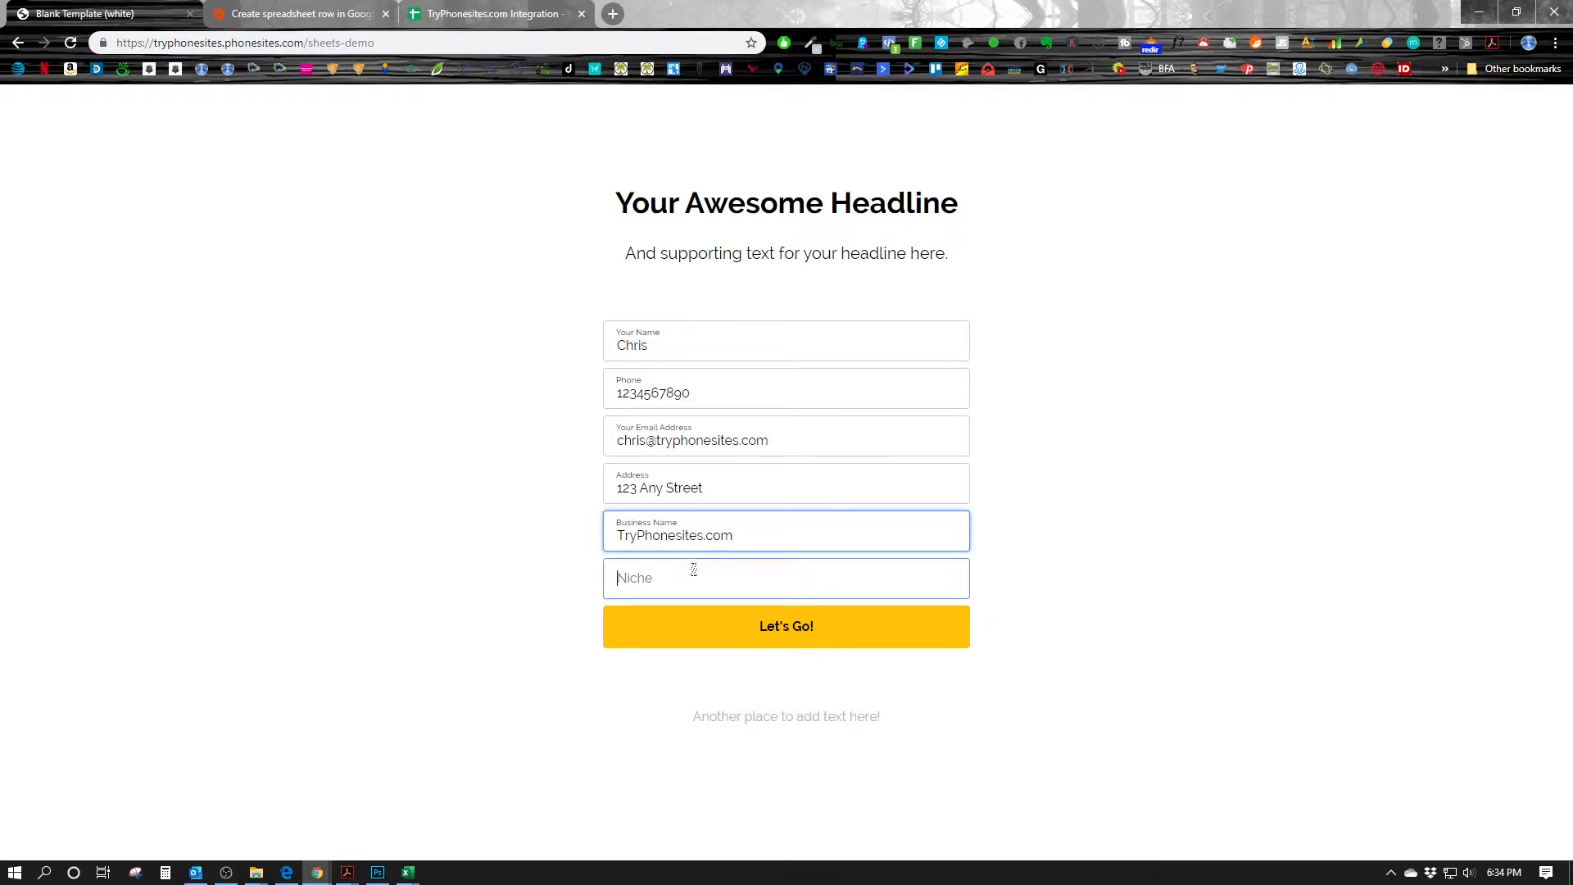
pyautogui.click(692, 568)
pyautogui.write('Lead Generation')
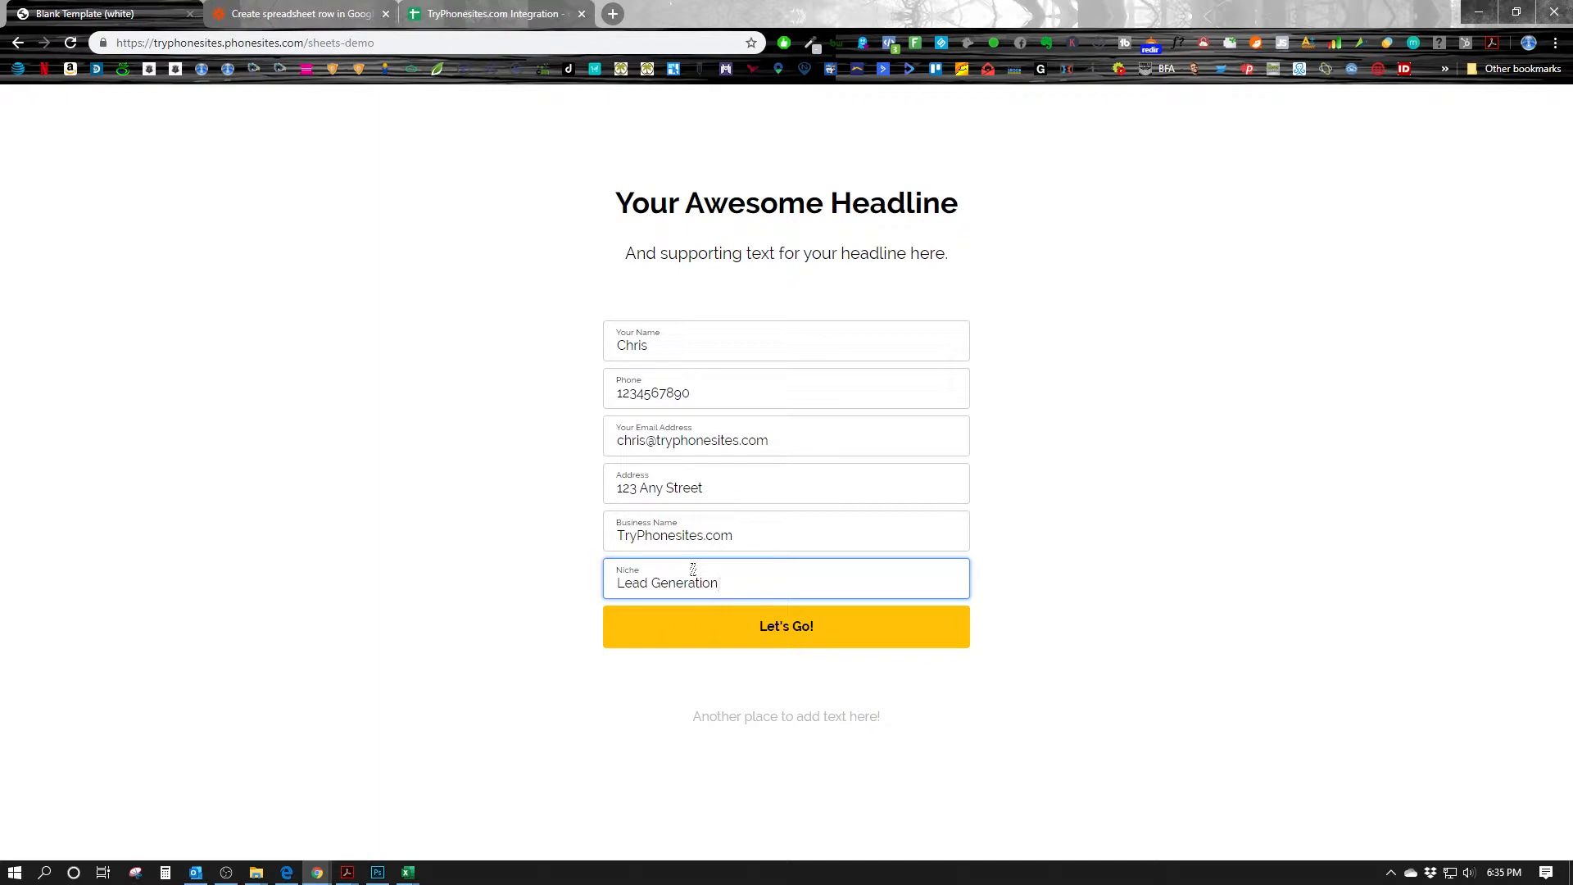
pyautogui.click(734, 635)
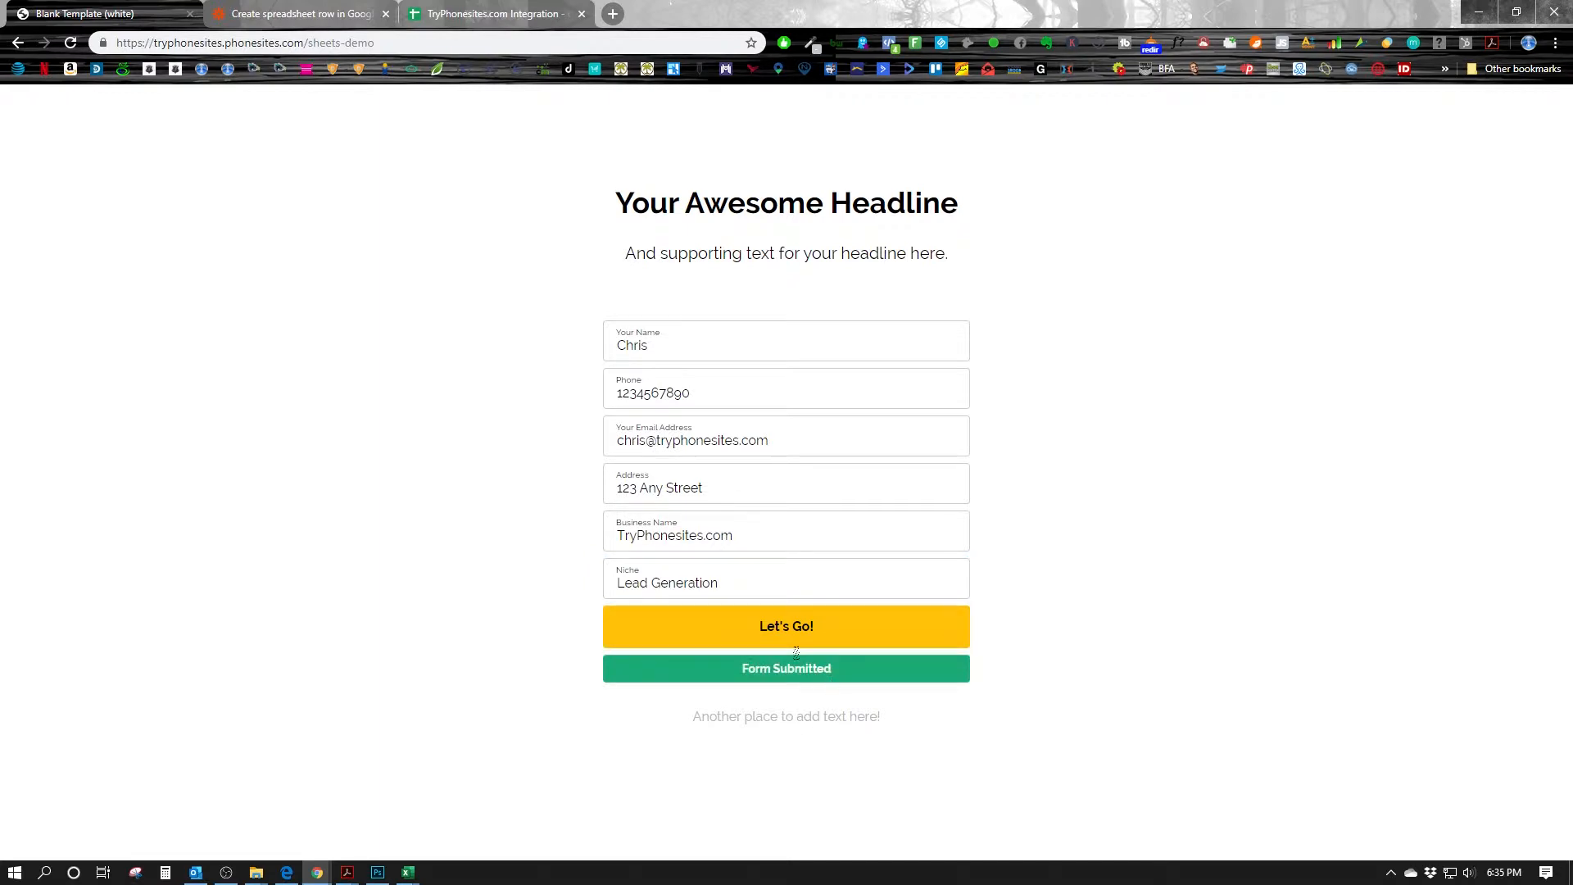
# Back in Zapier, accept the Hook A sample, keep Create Spreadsheet Row as the Google Sheets action and continue with the connected account
pyautogui.click(303, 16)
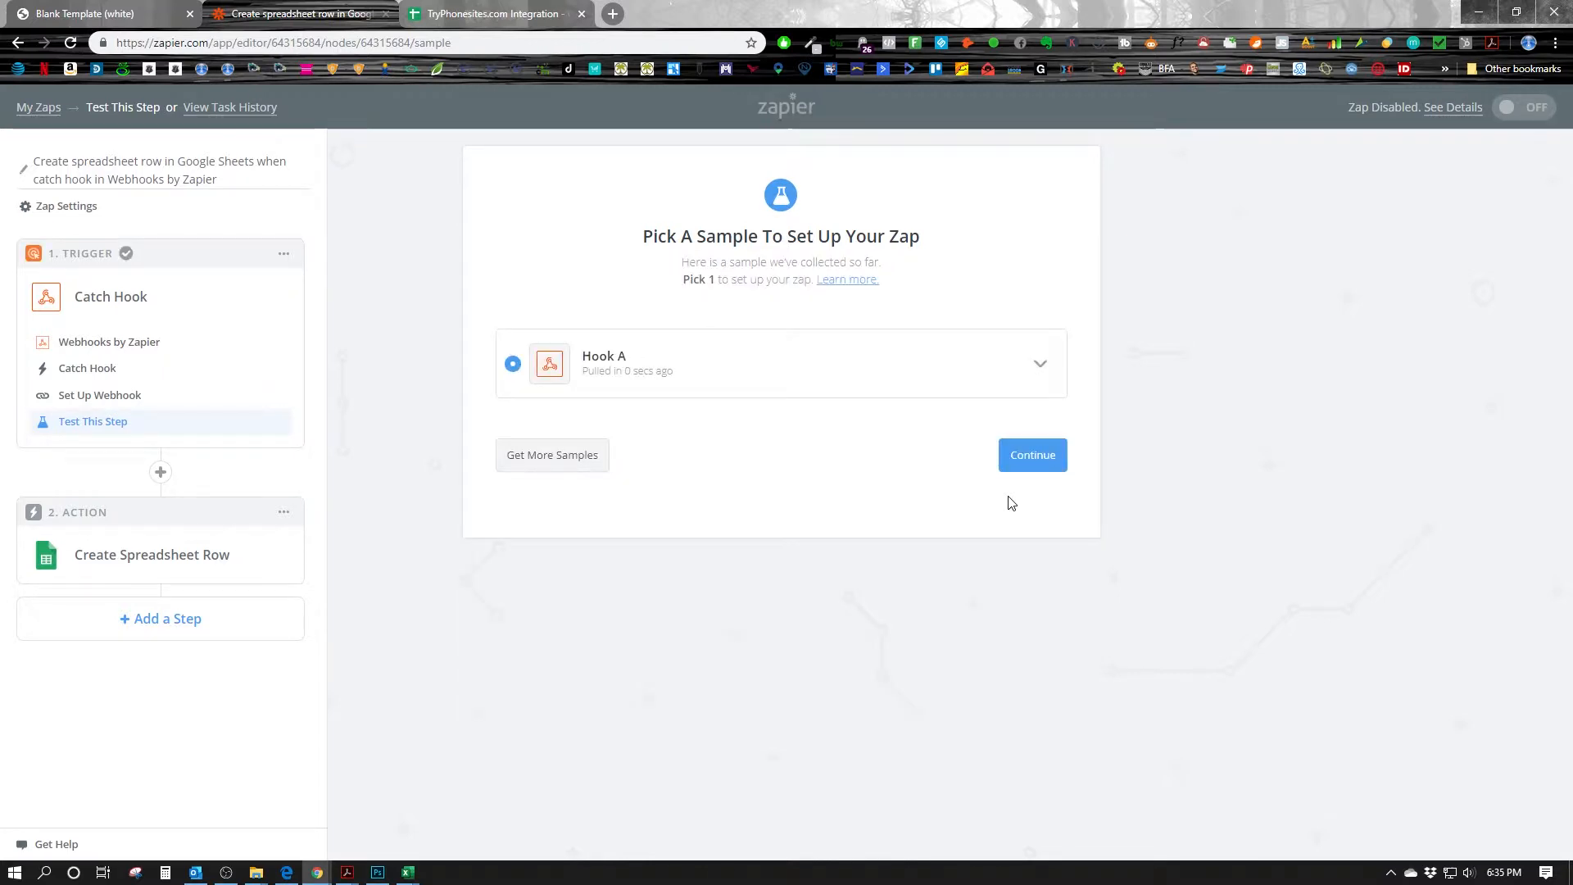
pyautogui.click(1019, 463)
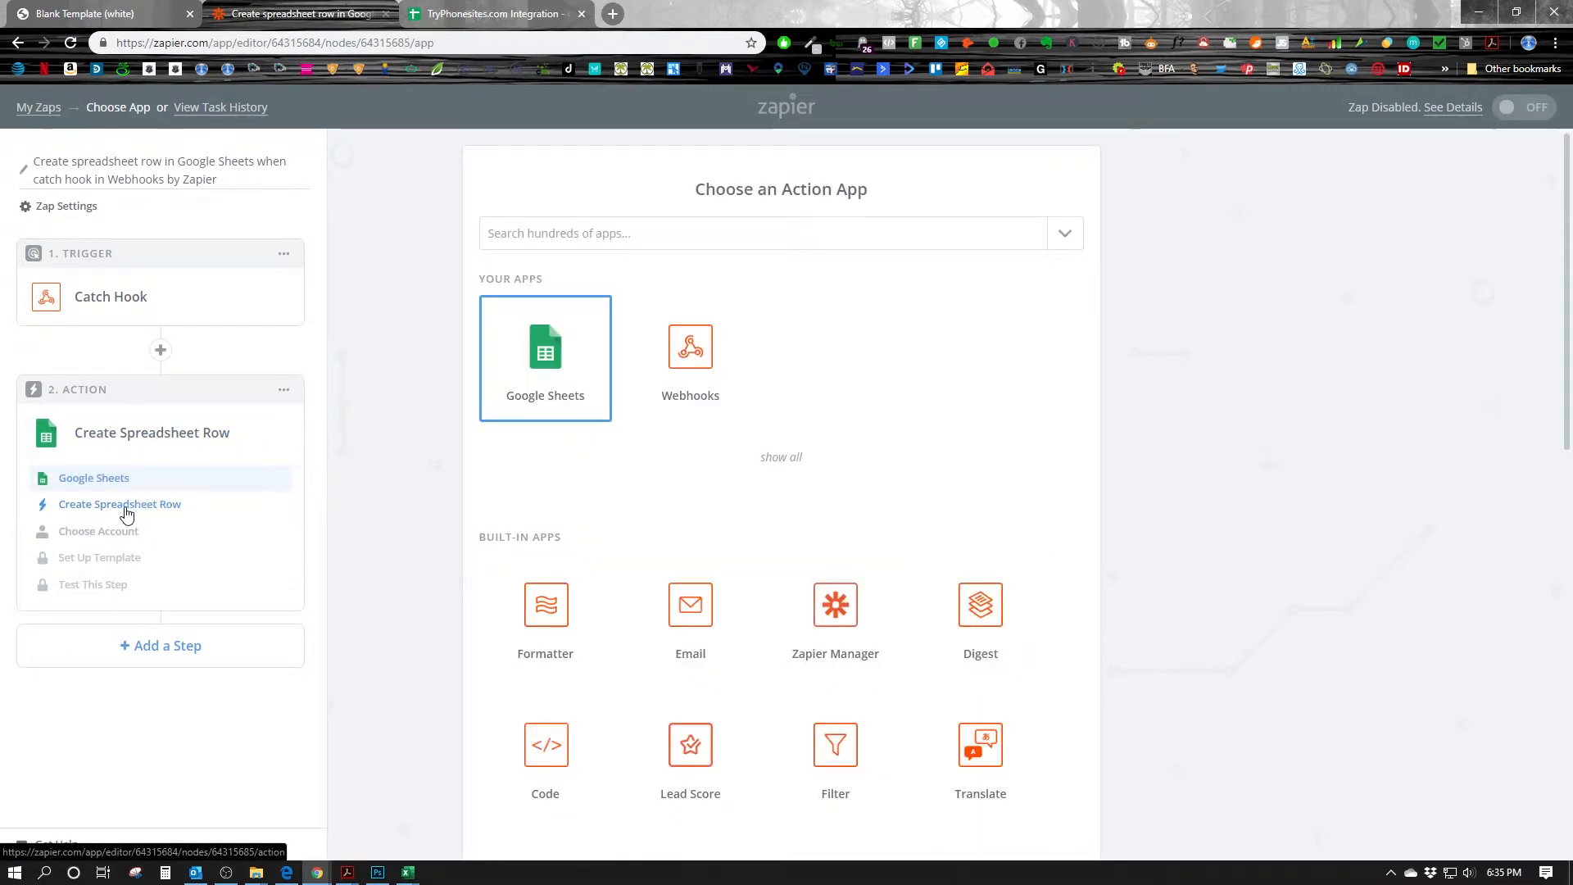
pyautogui.click(167, 507)
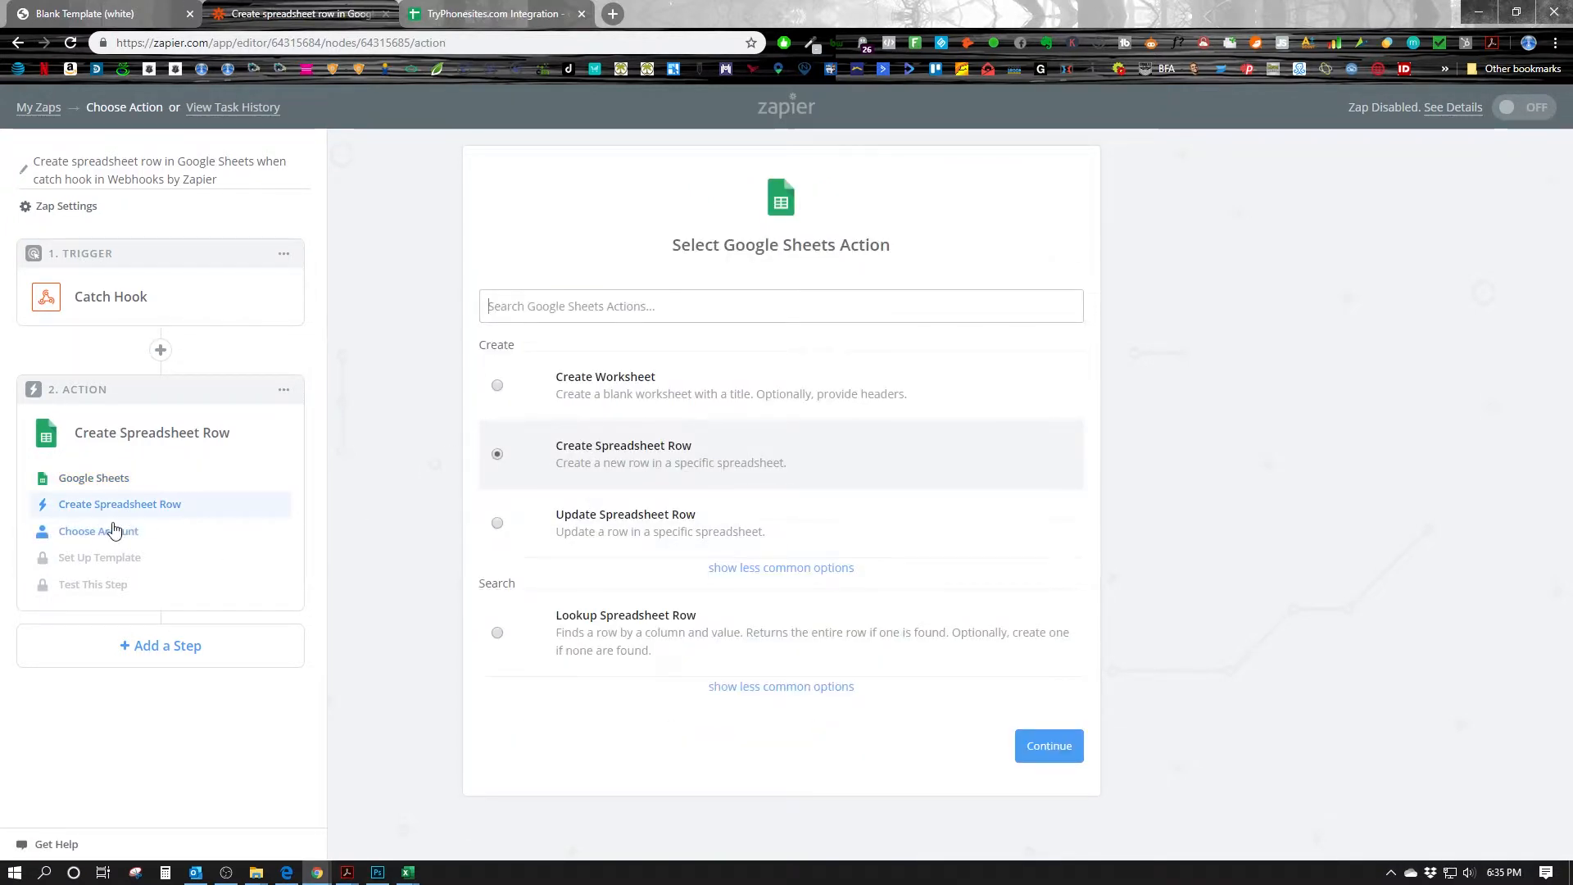
pyautogui.click(103, 531)
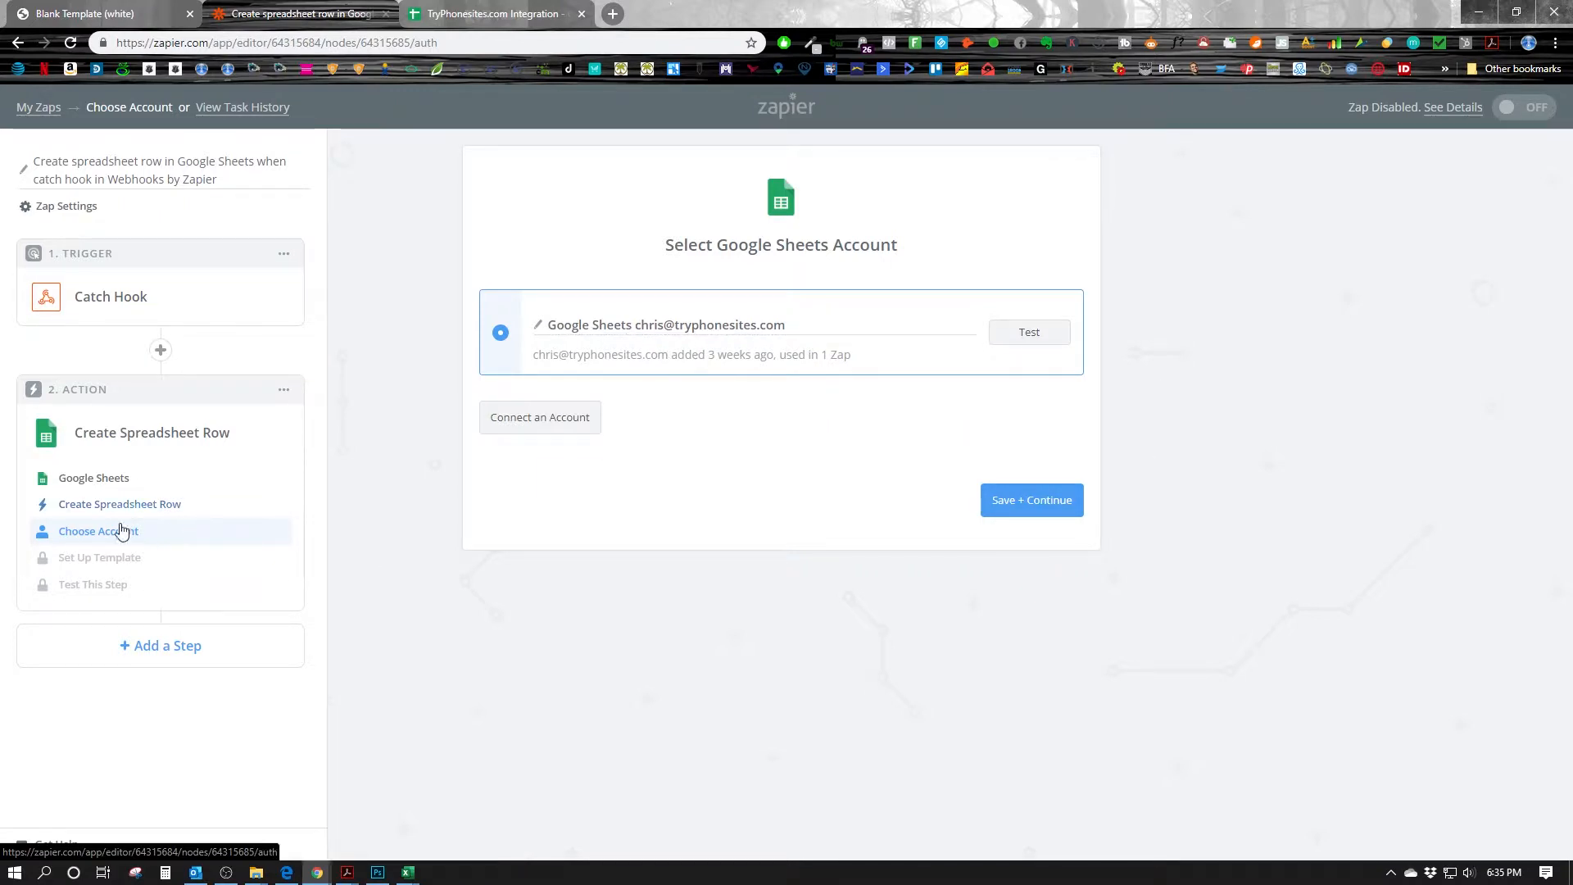
pyautogui.click(1020, 502)
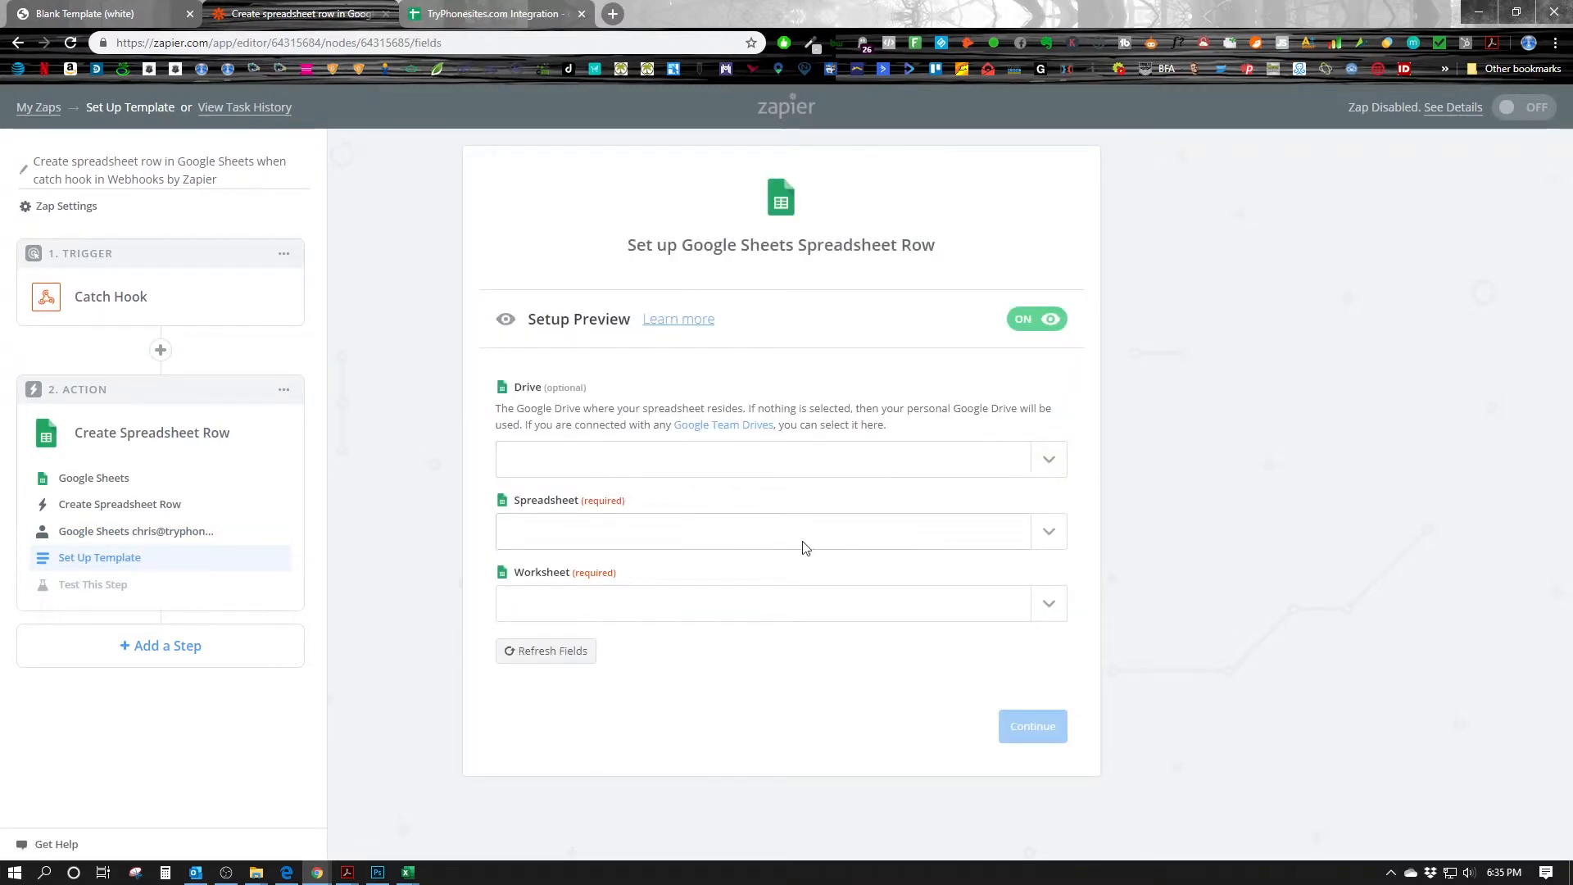
# Set the action's spreadsheet to TryPhonesites.com Integration and its worksheet to Sheet1
pyautogui.click(1037, 531)
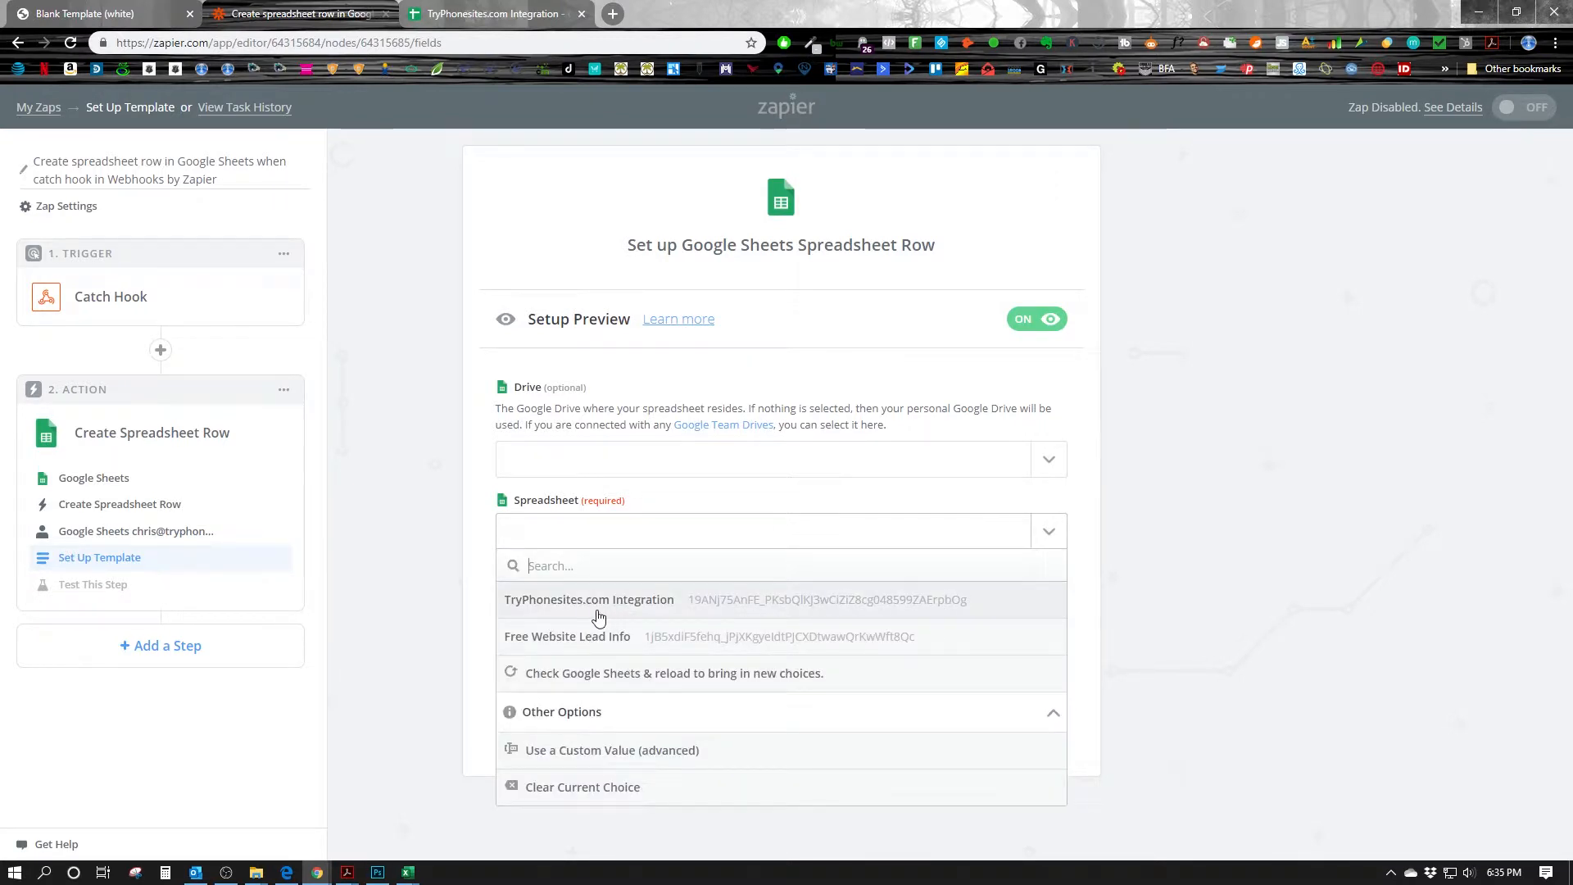
pyautogui.click(656, 601)
pyautogui.click(1047, 604)
pyautogui.click(625, 681)
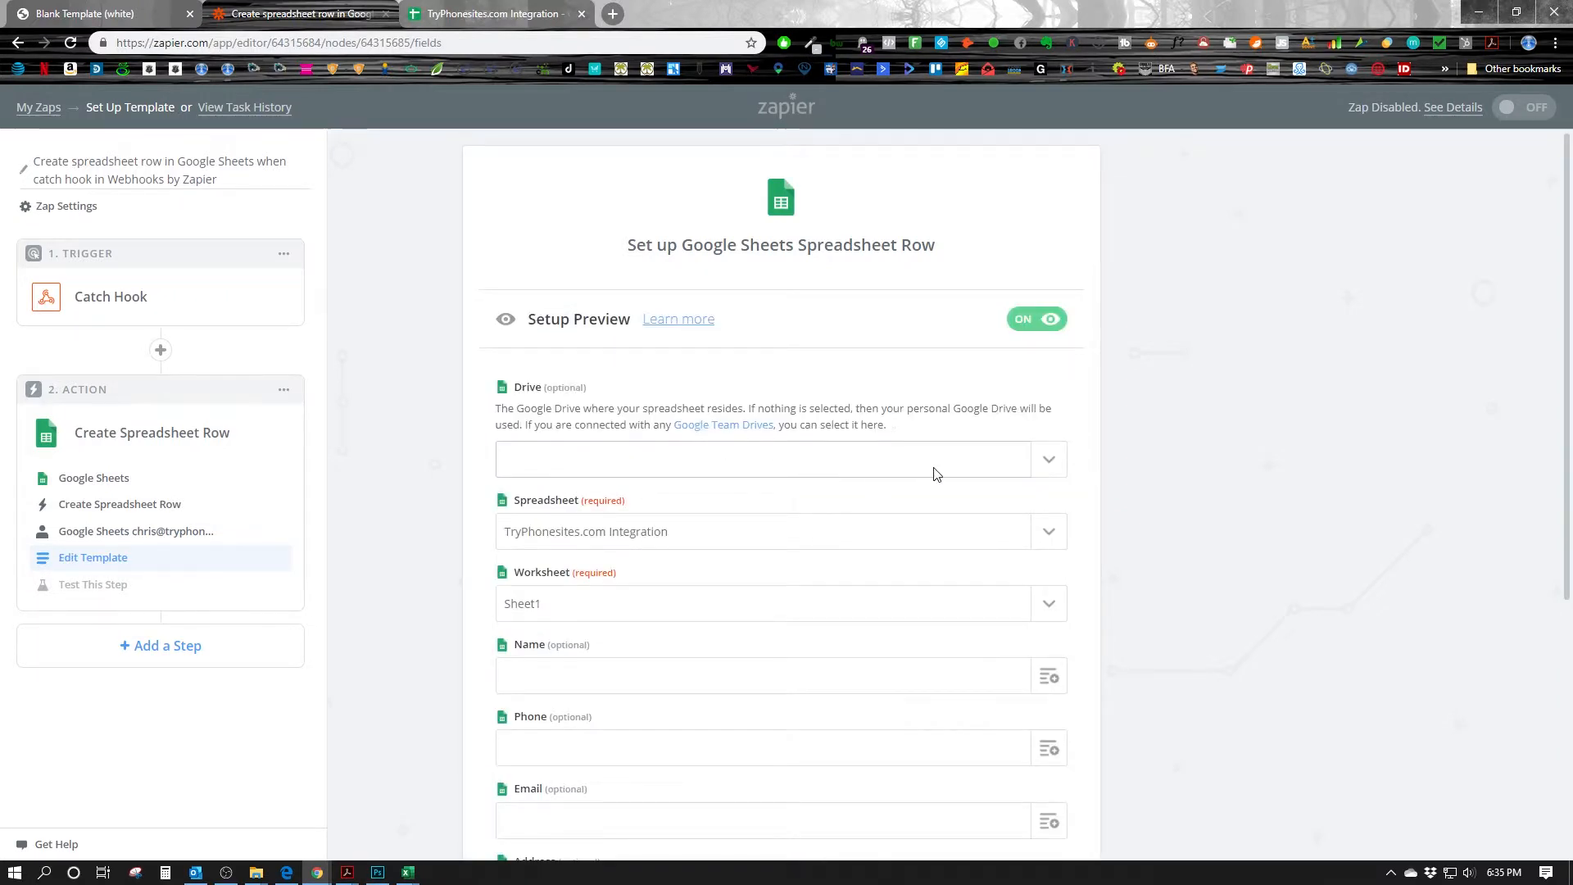
# Compare the action's row fields with the live form's fields and the column headers in the spreadsheet
pyautogui.scroll(-1, 1218, 603)
pyautogui.scroll(-3, 719, 361)
pyautogui.scroll(-1, 667, 309)
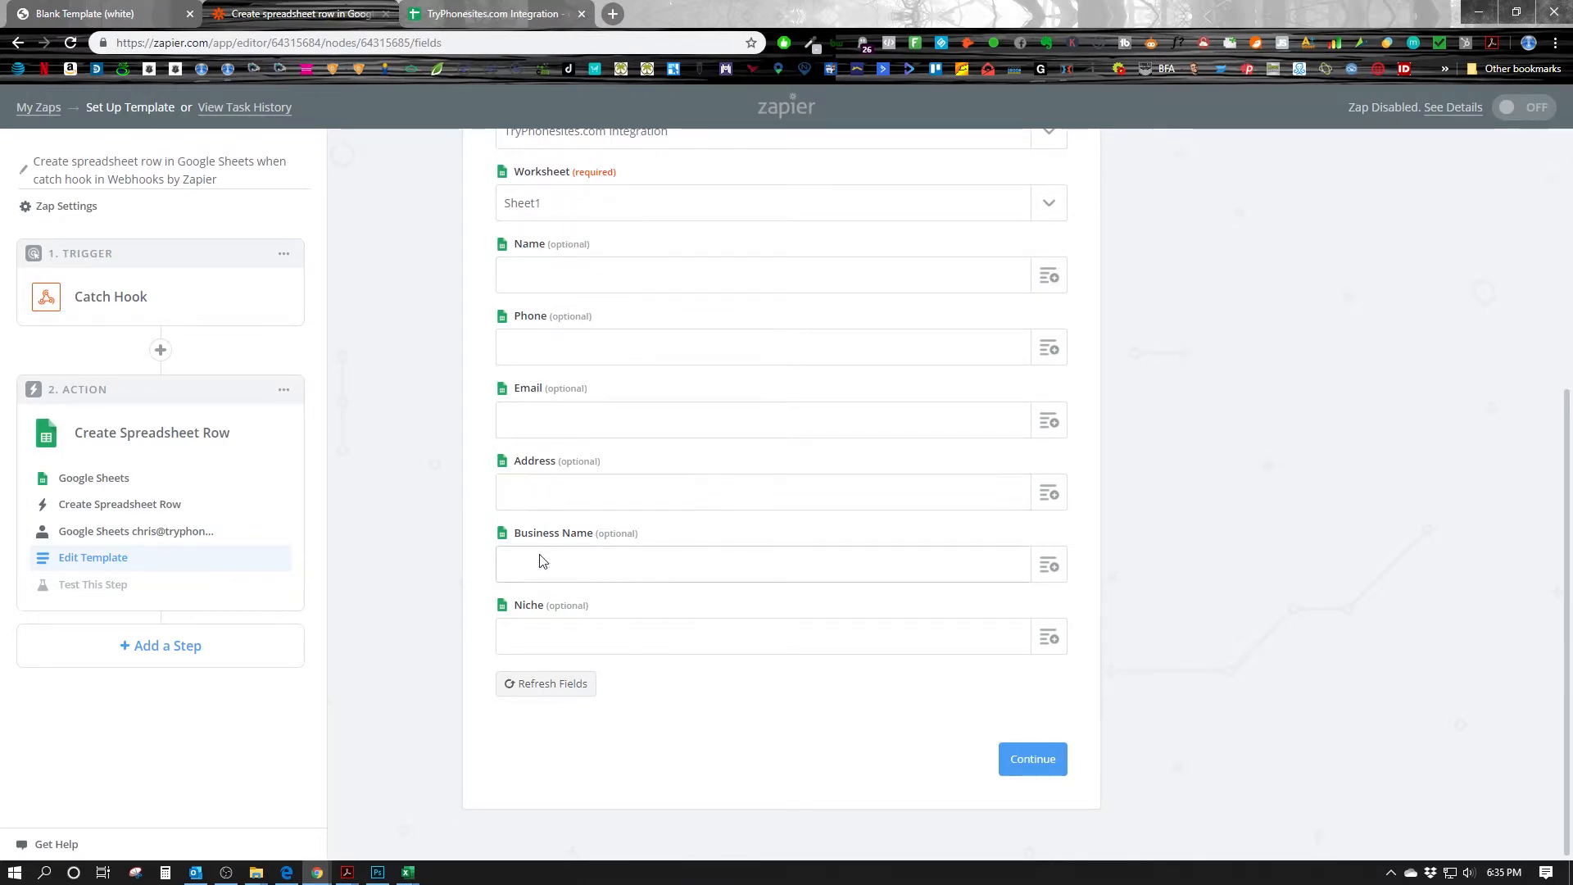
pyautogui.click(146, 14)
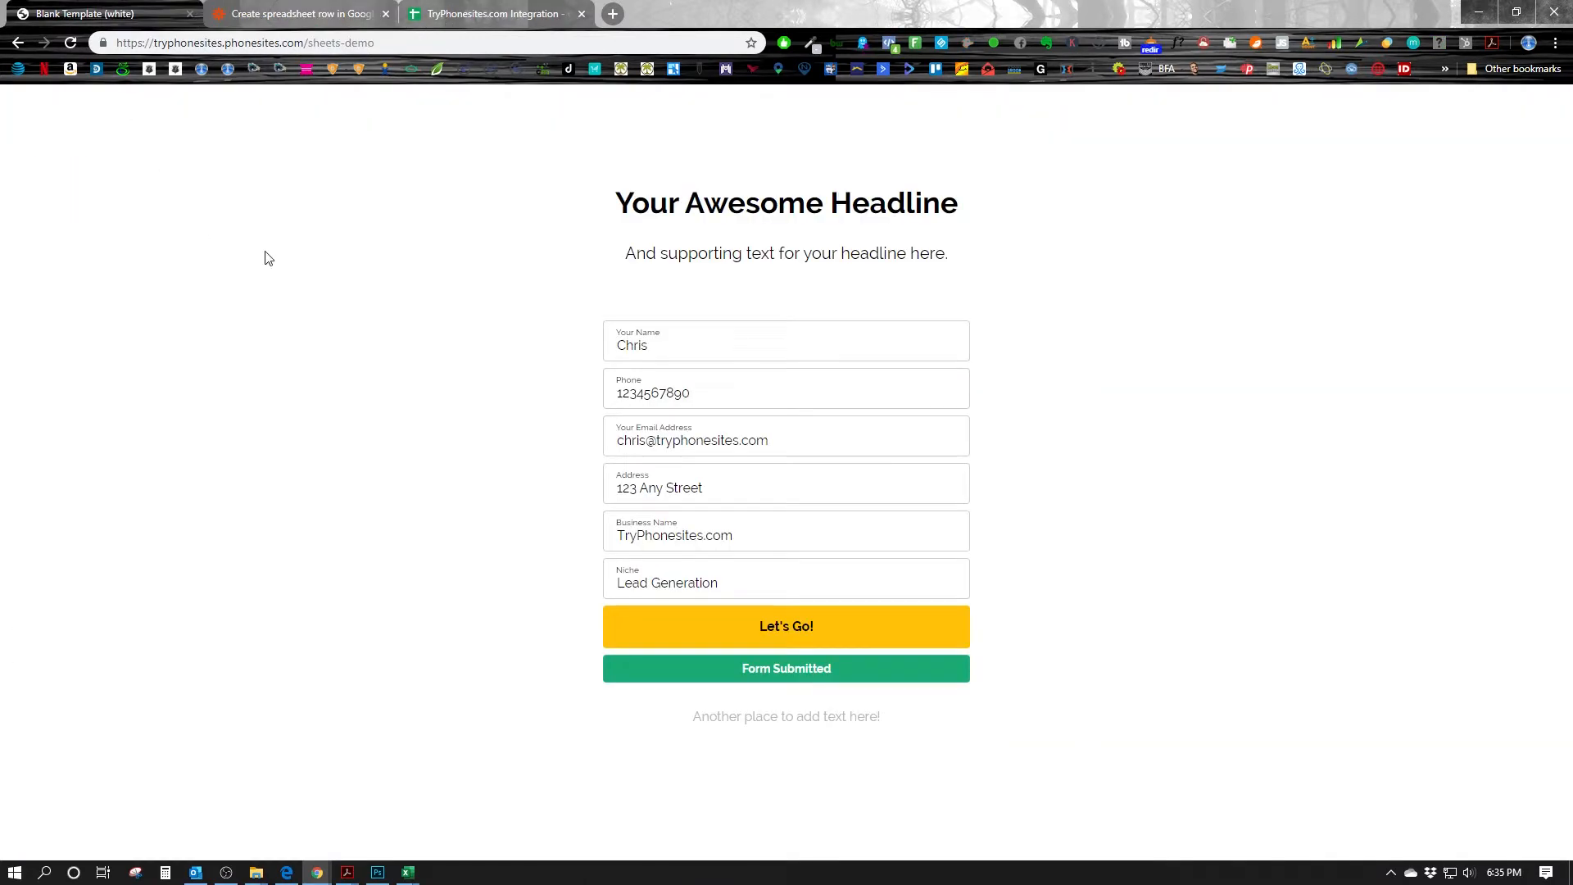
pyautogui.click(475, 14)
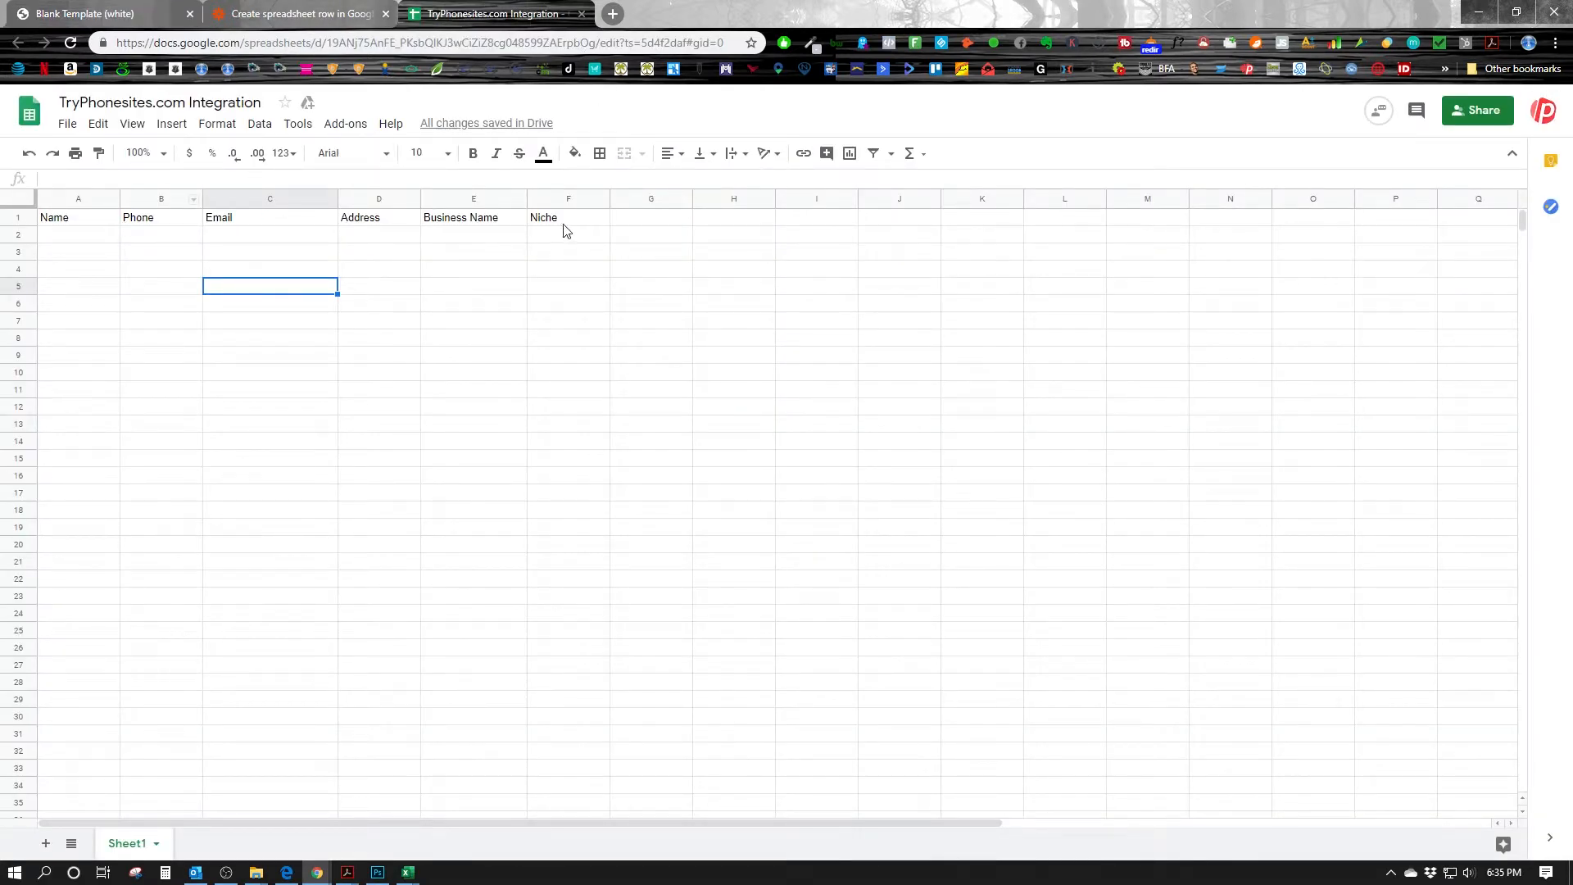
pyautogui.click(288, 14)
pyautogui.scroll(1, 565, 348)
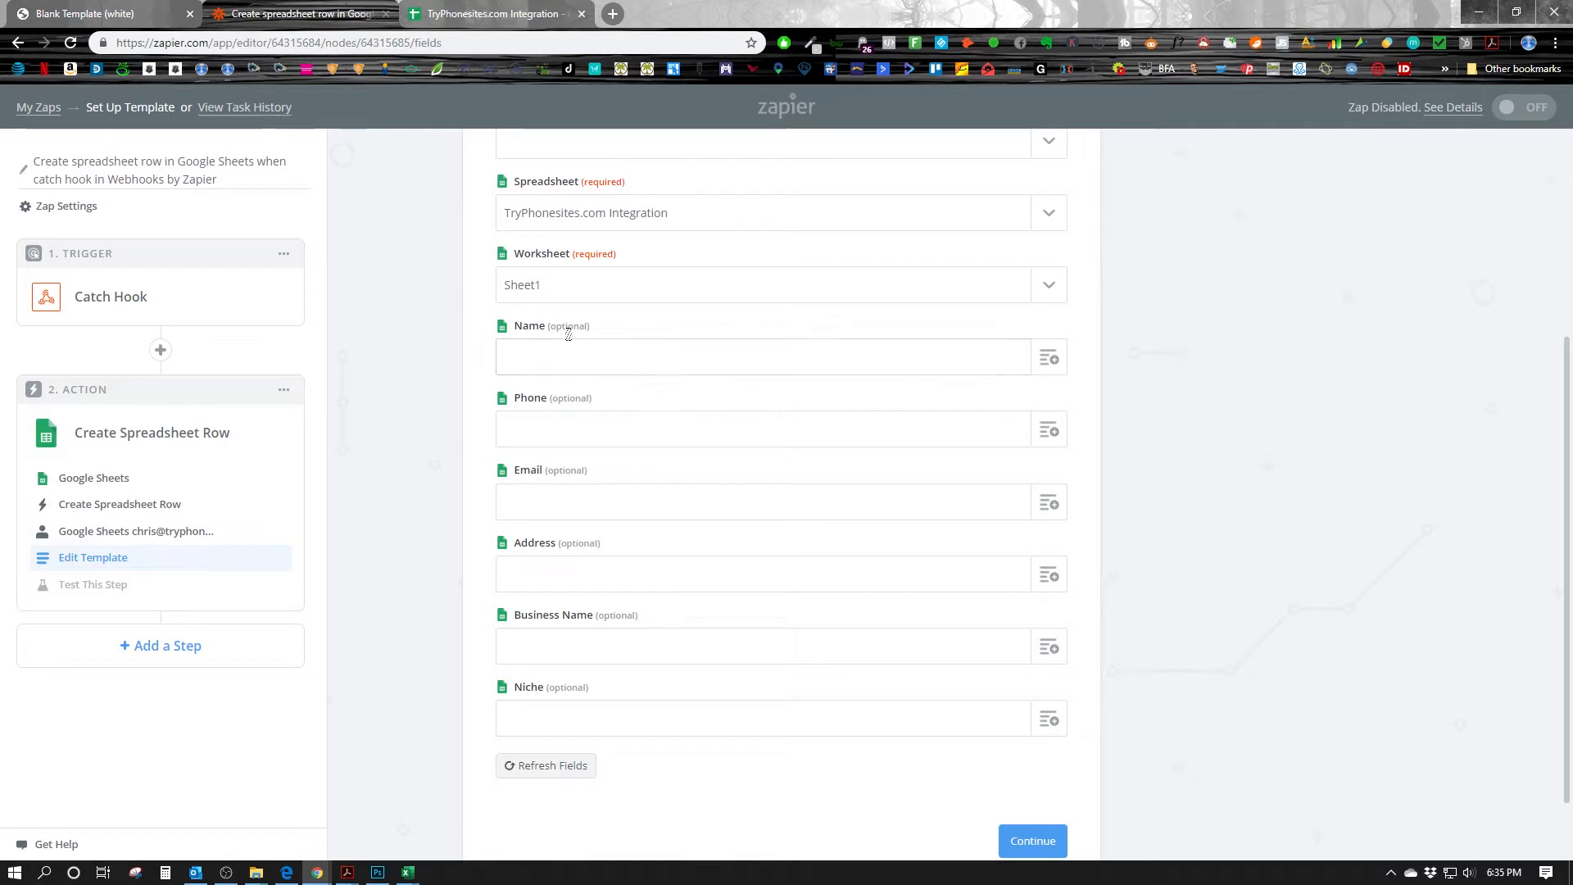
pyautogui.click(132, 13)
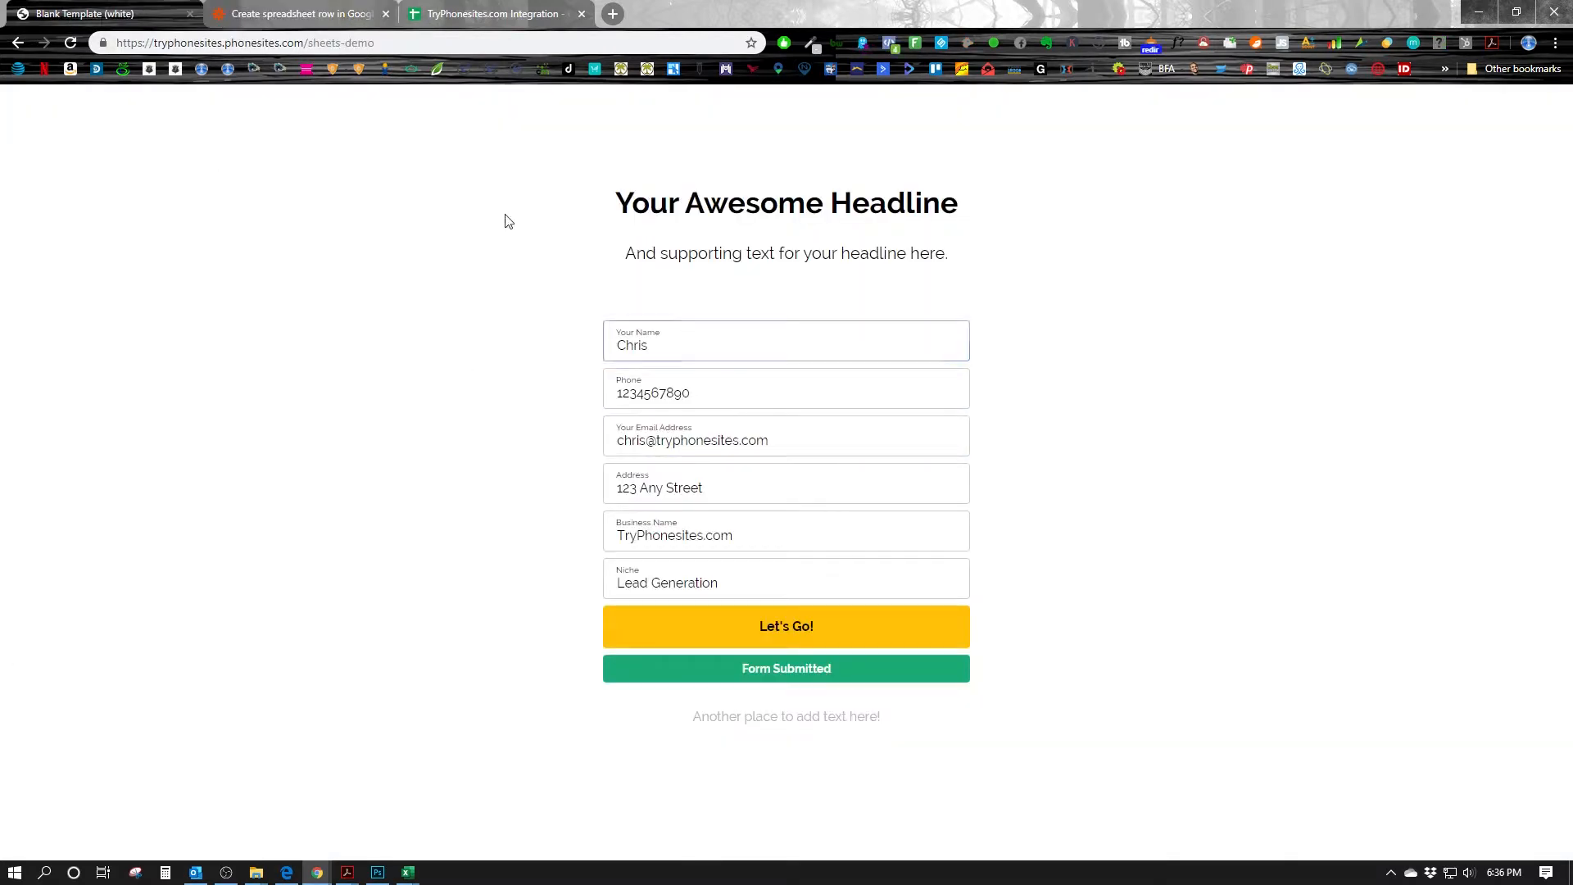
pyautogui.click(295, 14)
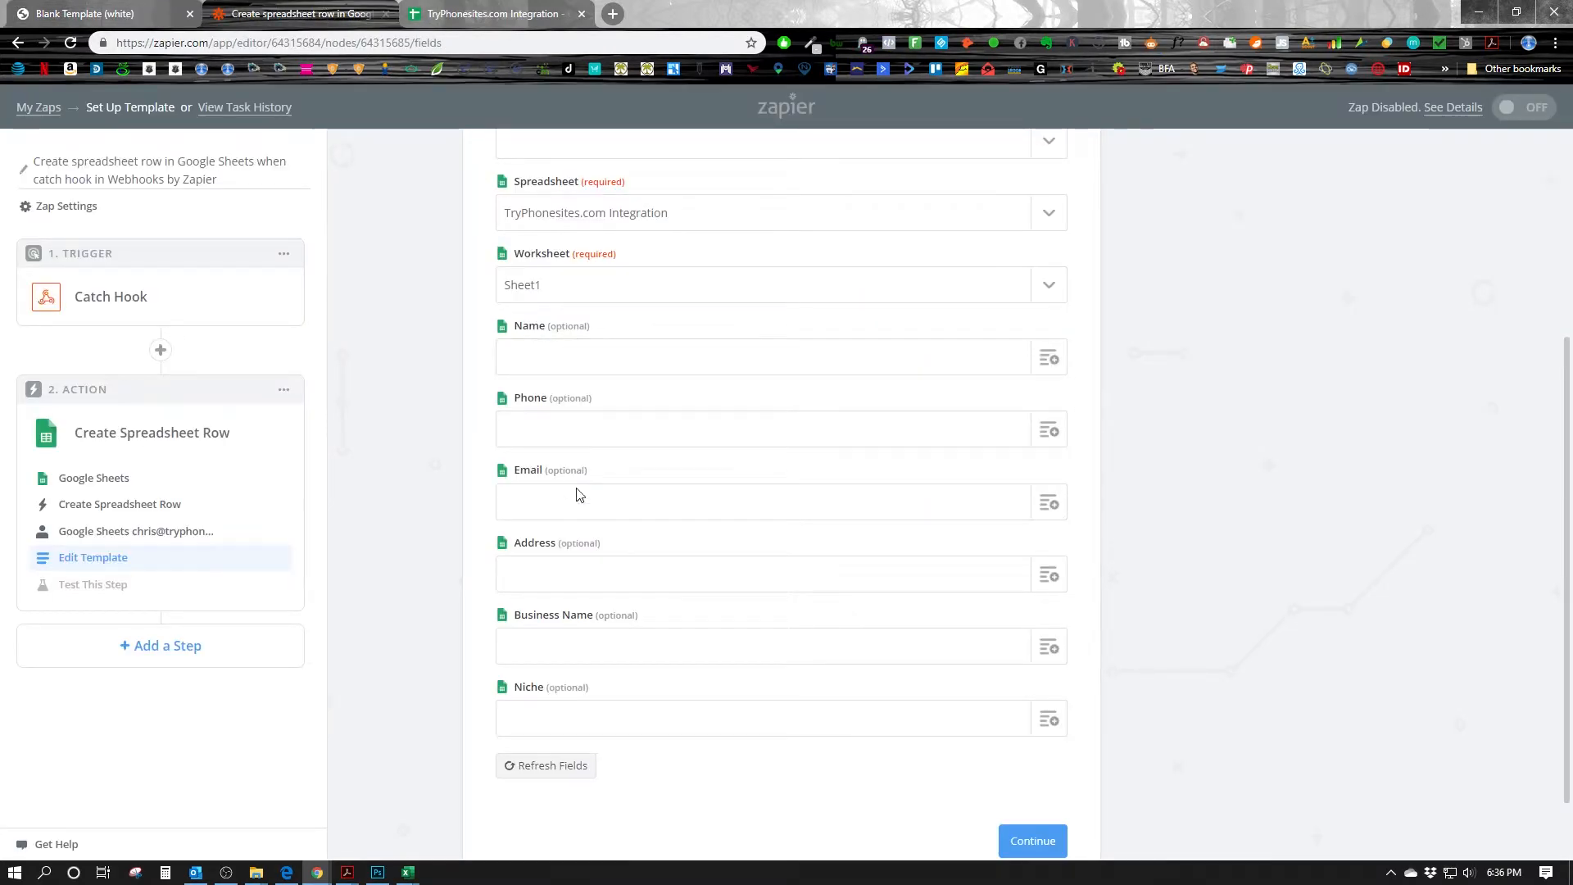
# Map the Name, Phone and Email columns to the matching Name, Phone and Email values from the Catch Hook step
pyautogui.click(1056, 361)
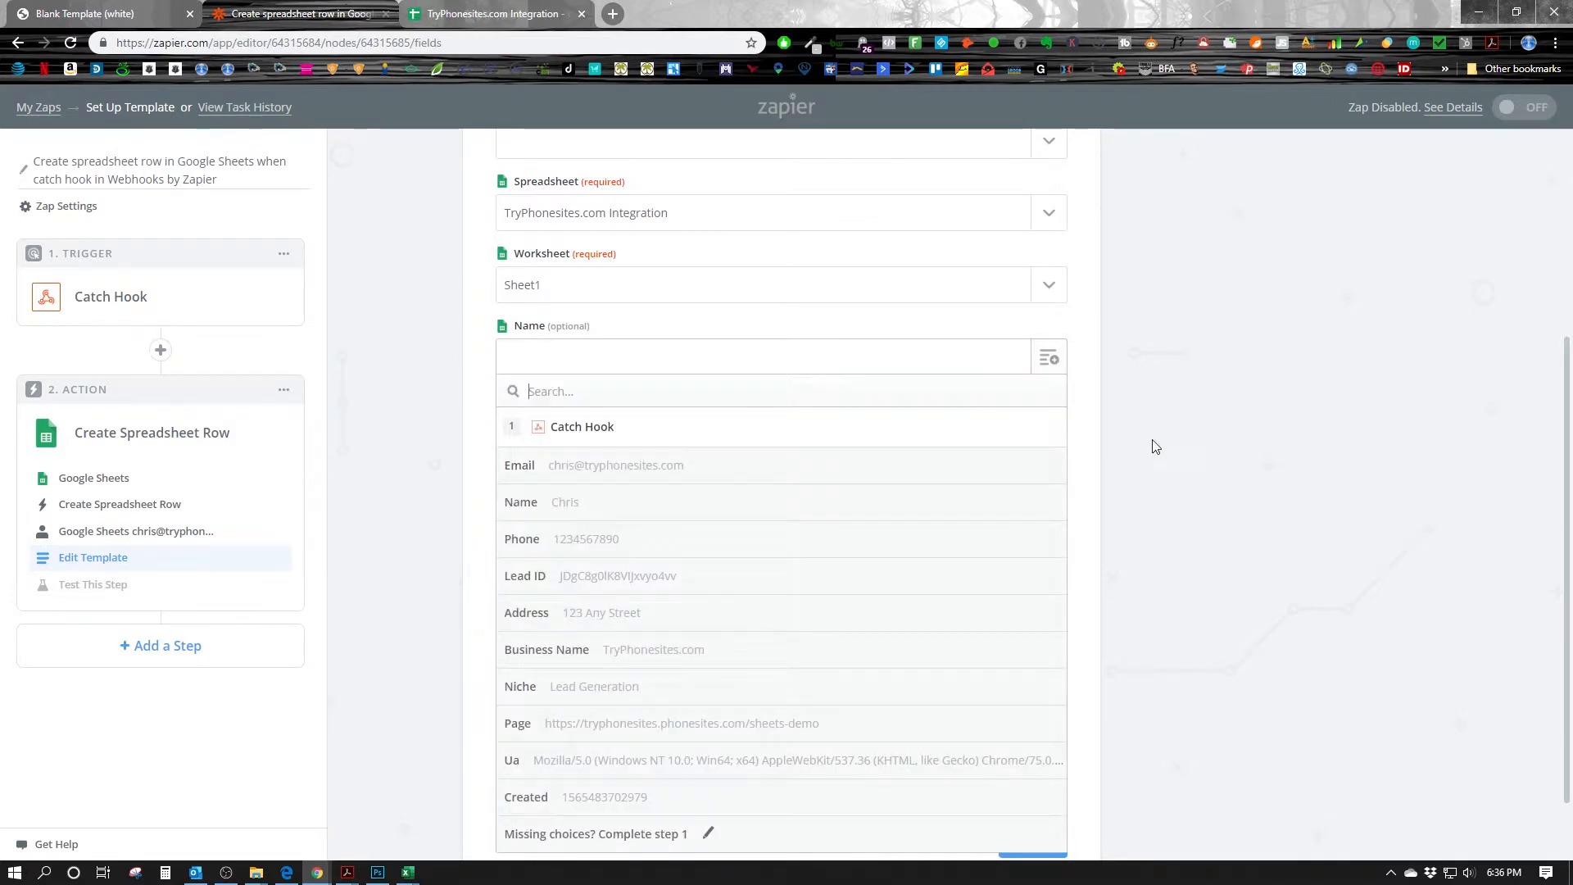
pyautogui.click(584, 503)
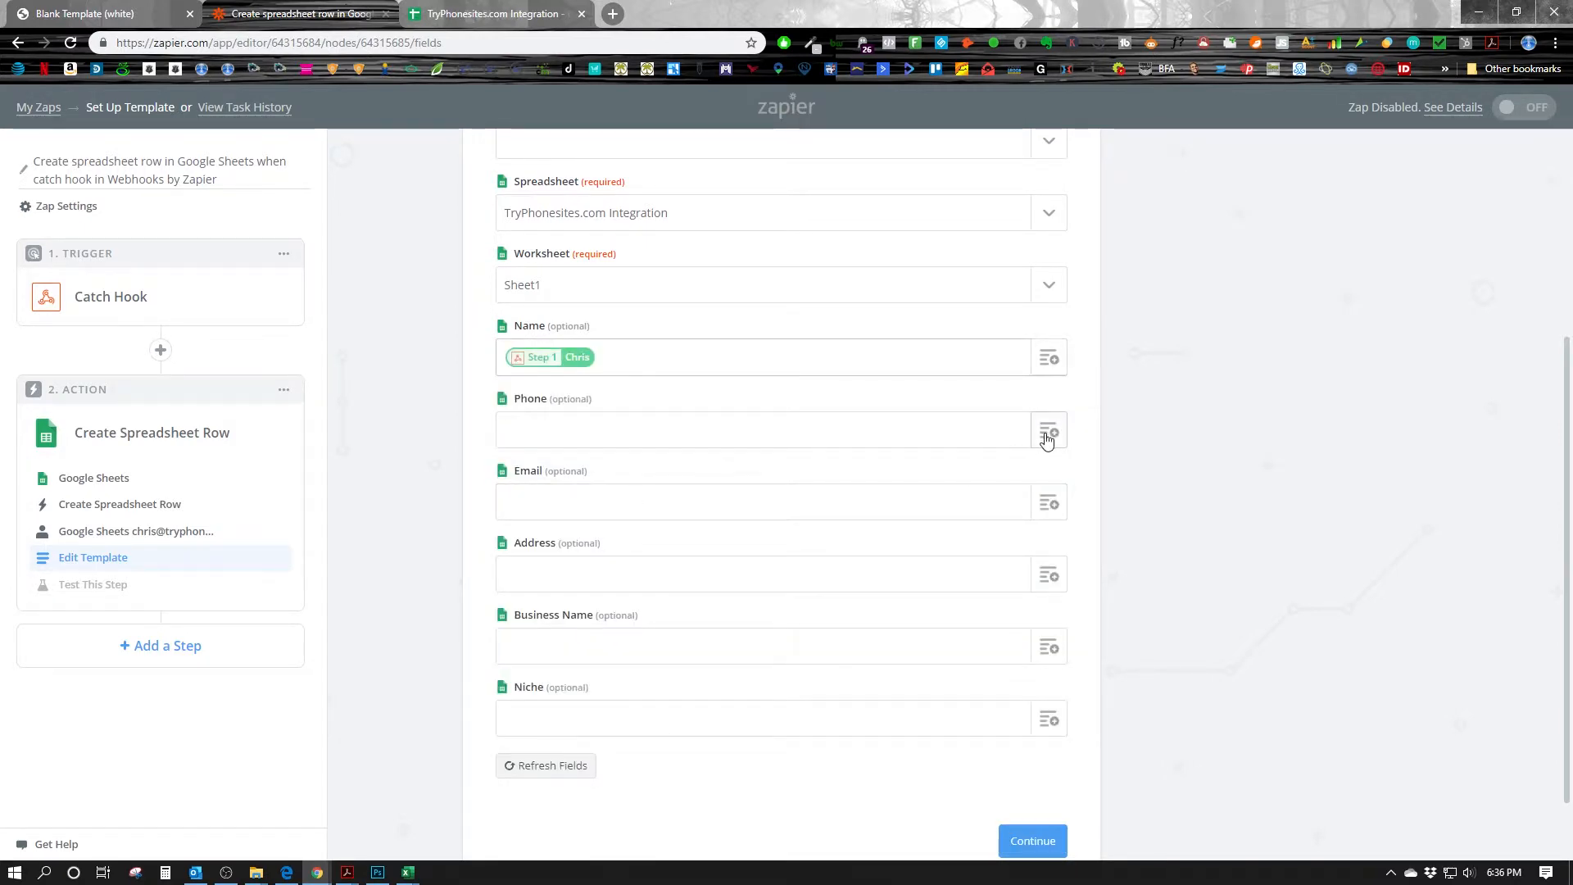
pyautogui.click(1049, 431)
pyautogui.click(586, 615)
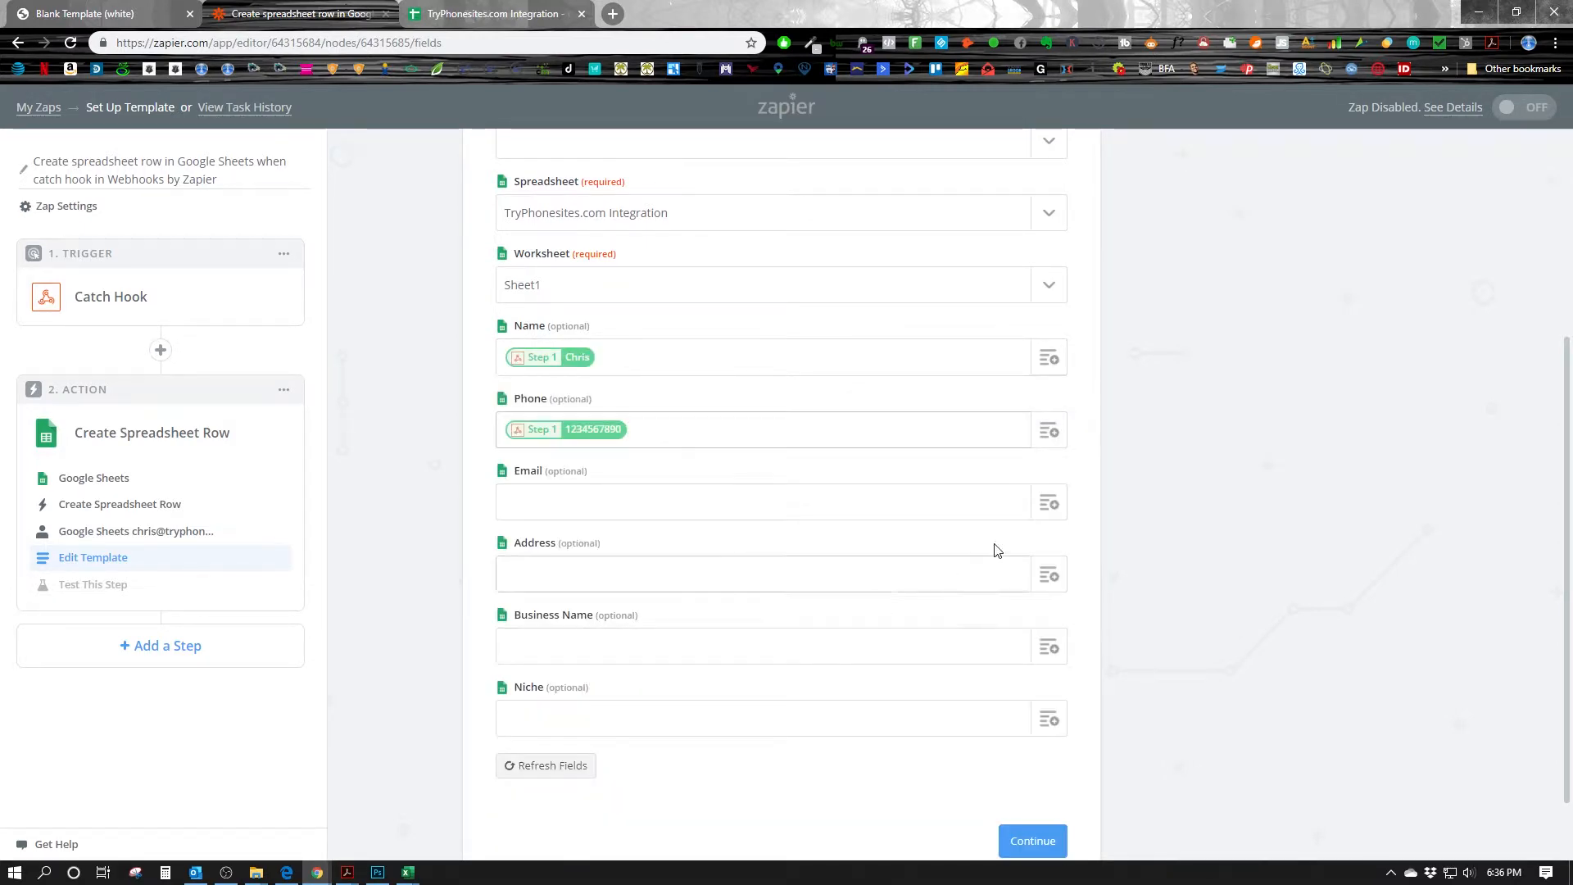
pyautogui.click(1048, 503)
pyautogui.click(656, 619)
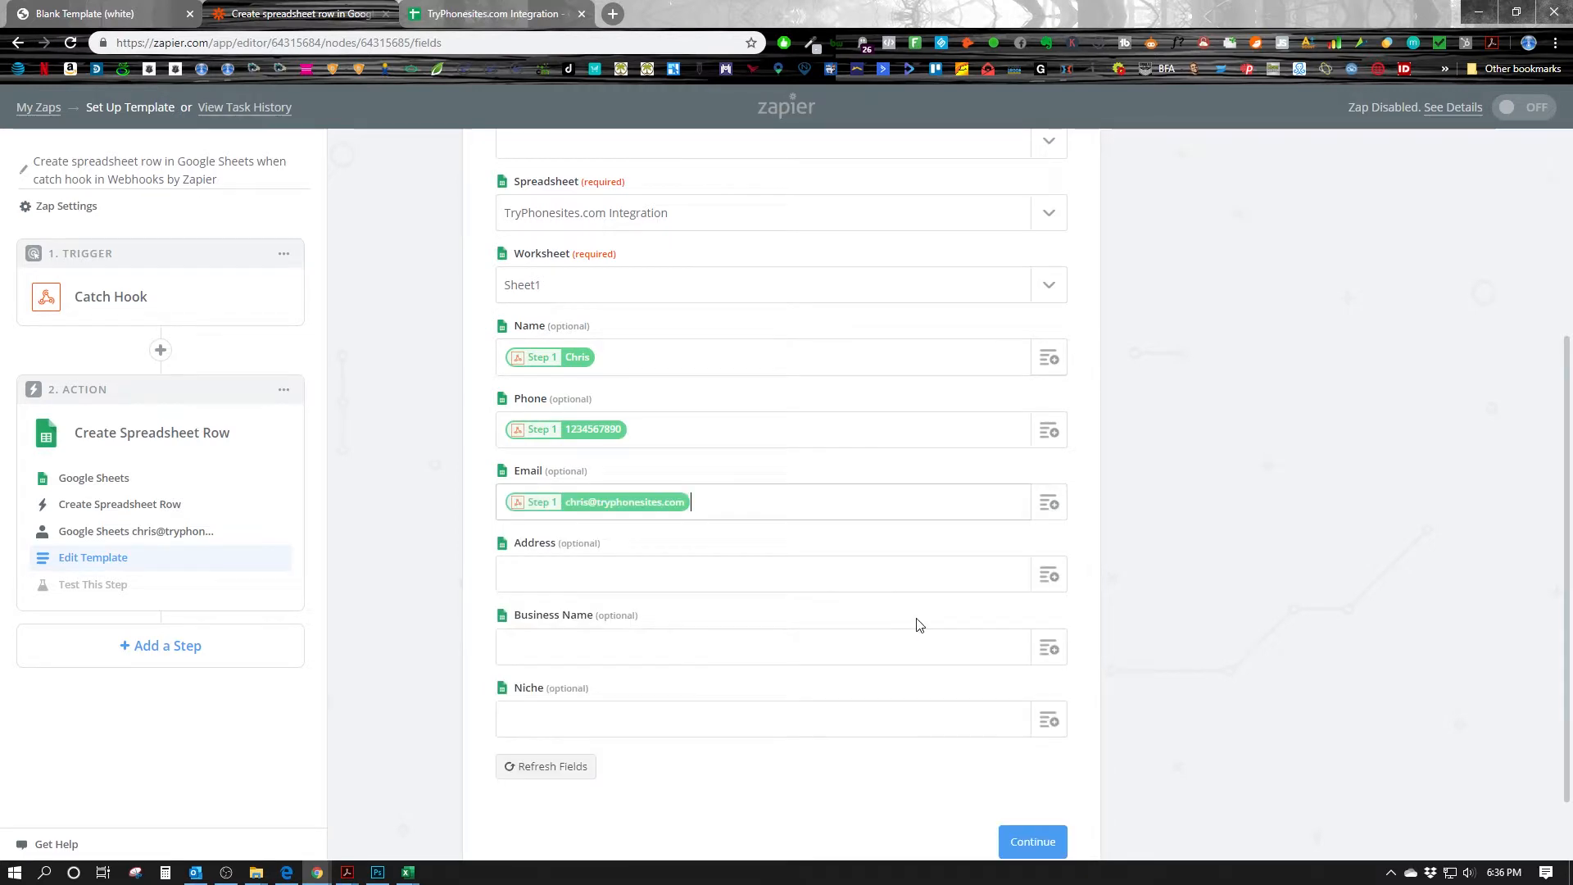
# Map the Address, Business Name and Niche columns to the matching Catch Hook values and continue to the action's test
pyautogui.click(1048, 574)
pyautogui.scroll(-3, 778, 676)
pyautogui.scroll(-1, 1229, 692)
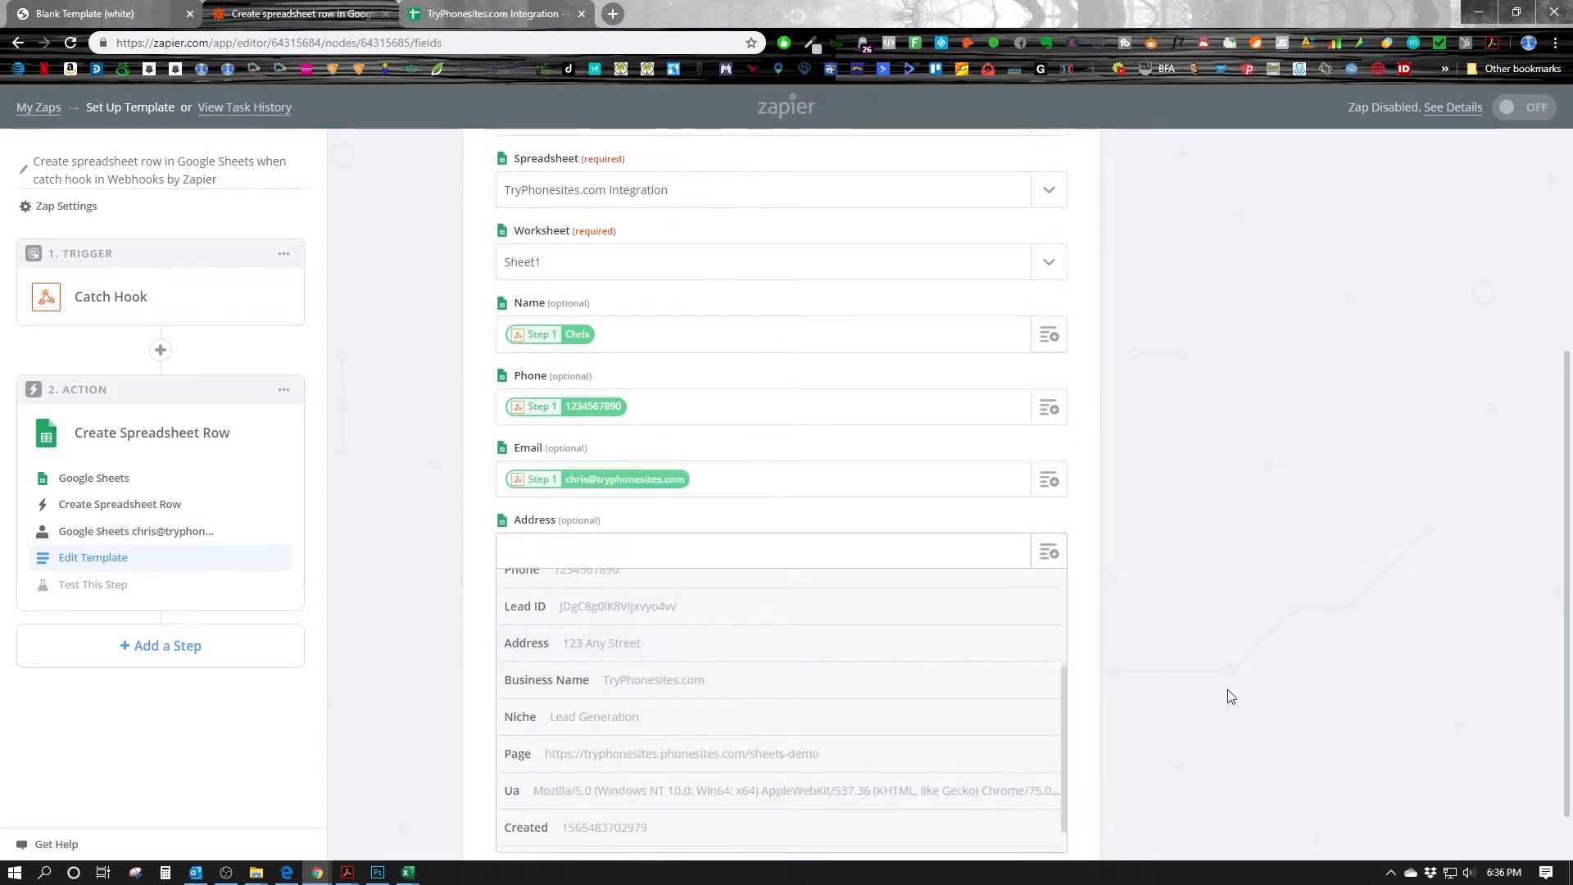
pyautogui.click(729, 626)
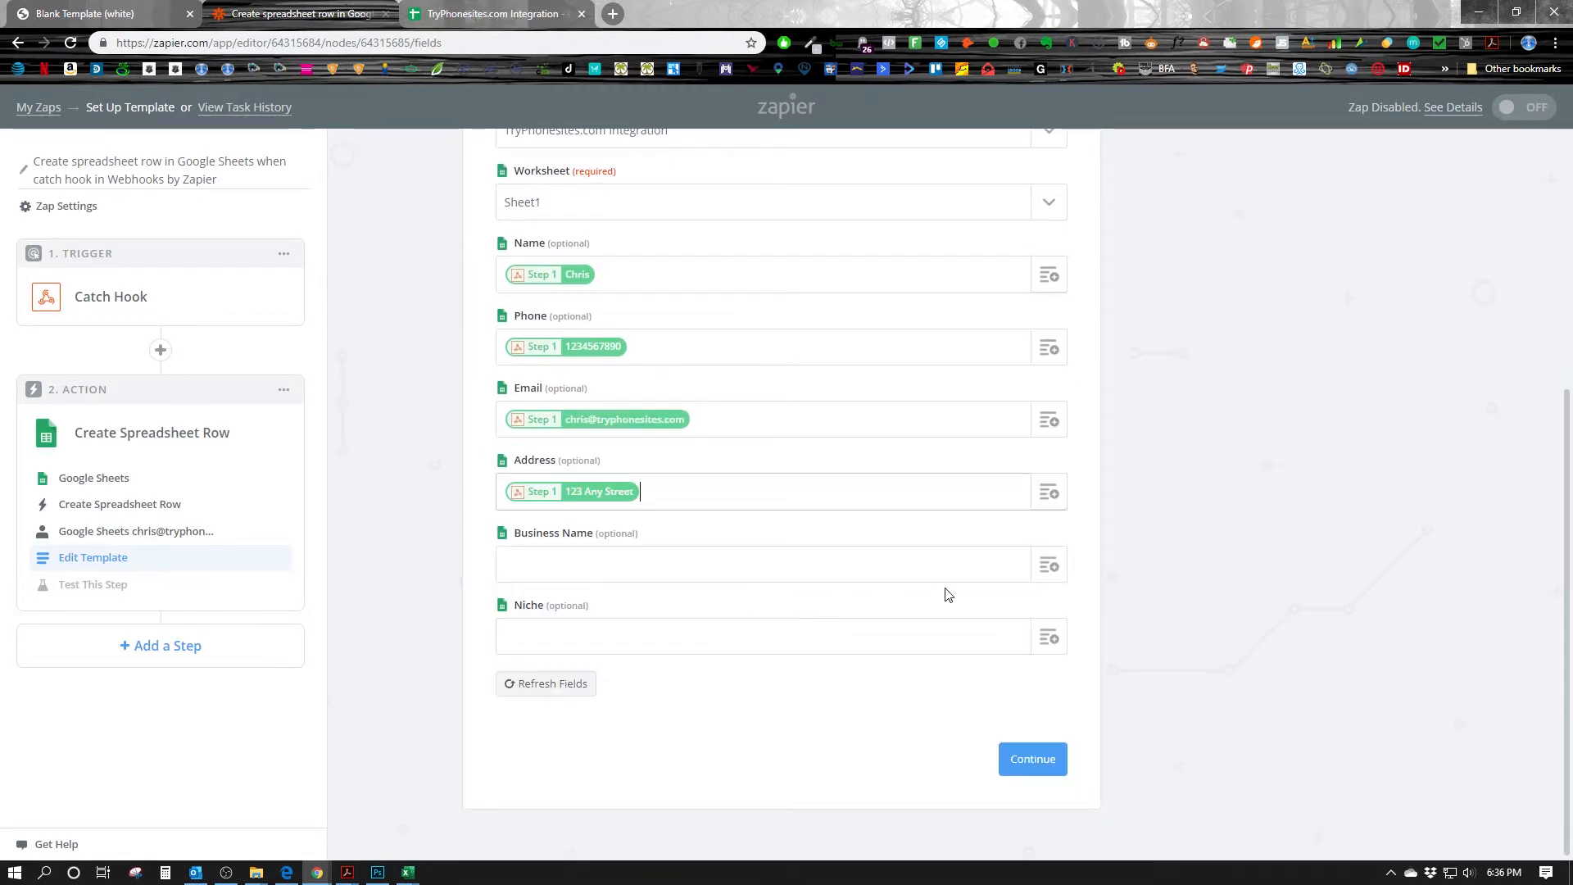
pyautogui.click(1048, 565)
pyautogui.scroll(-1, 834, 720)
pyautogui.scroll(-1, 835, 720)
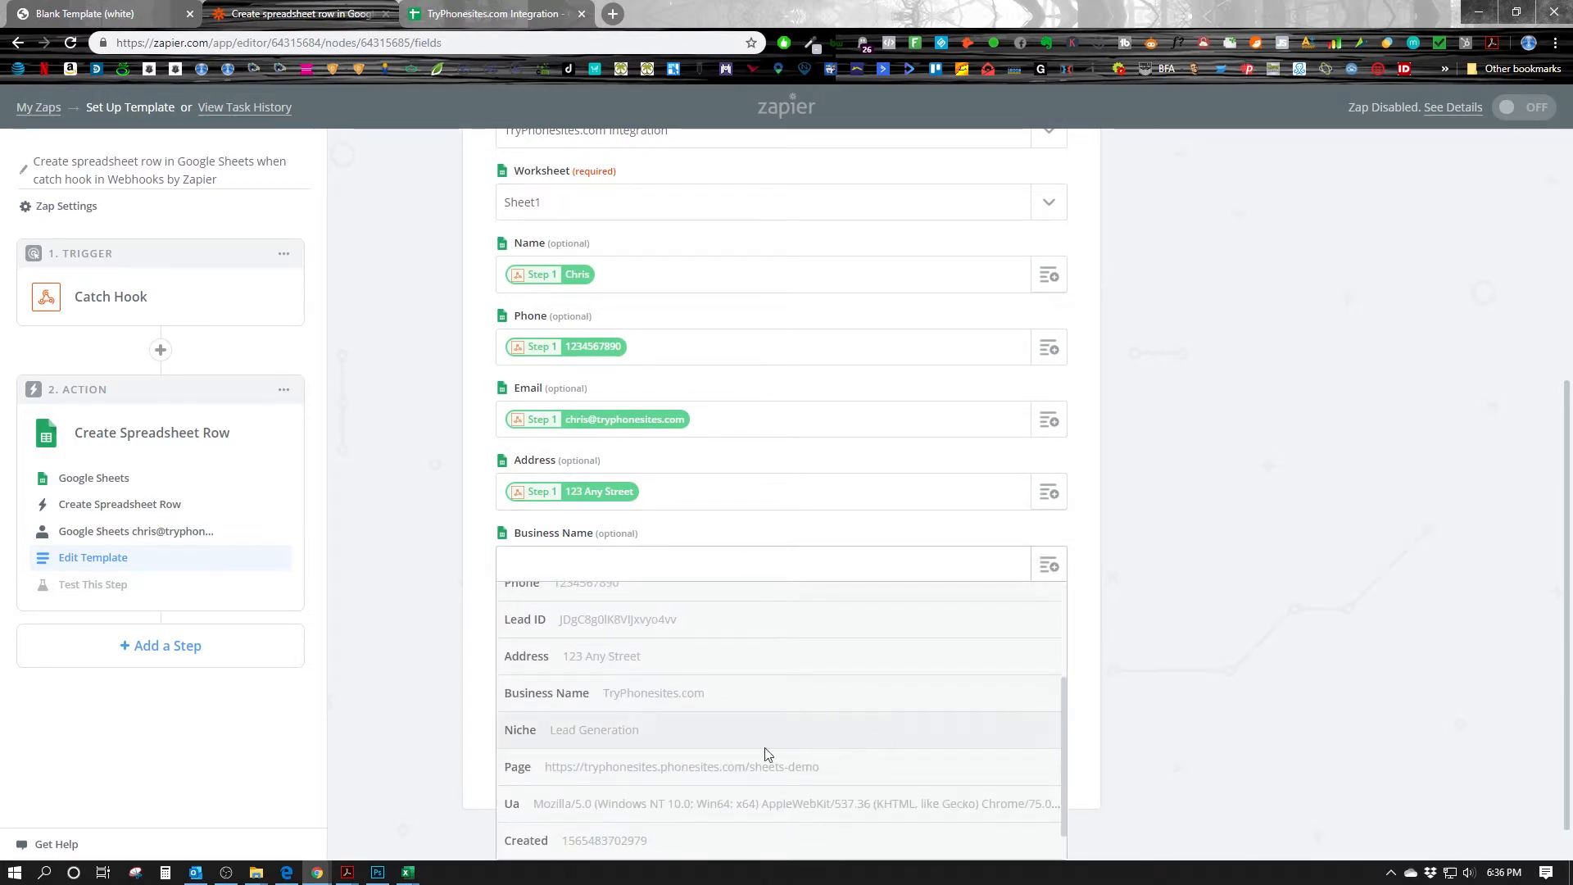
pyautogui.click(684, 702)
pyautogui.click(1049, 637)
pyautogui.scroll(-3, 902, 734)
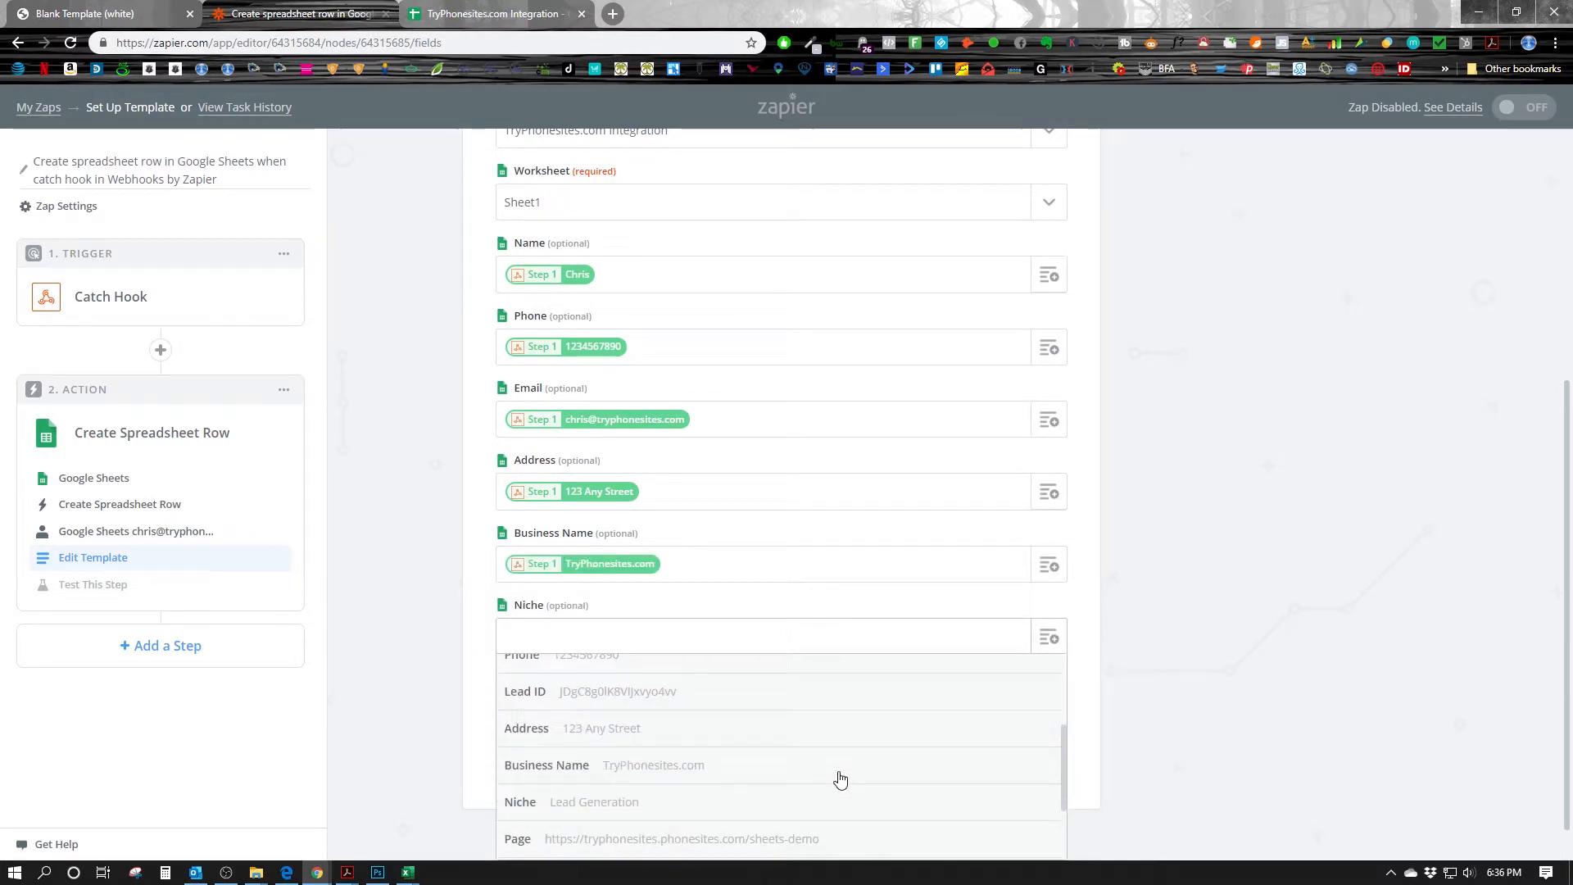
pyautogui.click(775, 802)
pyautogui.click(1034, 764)
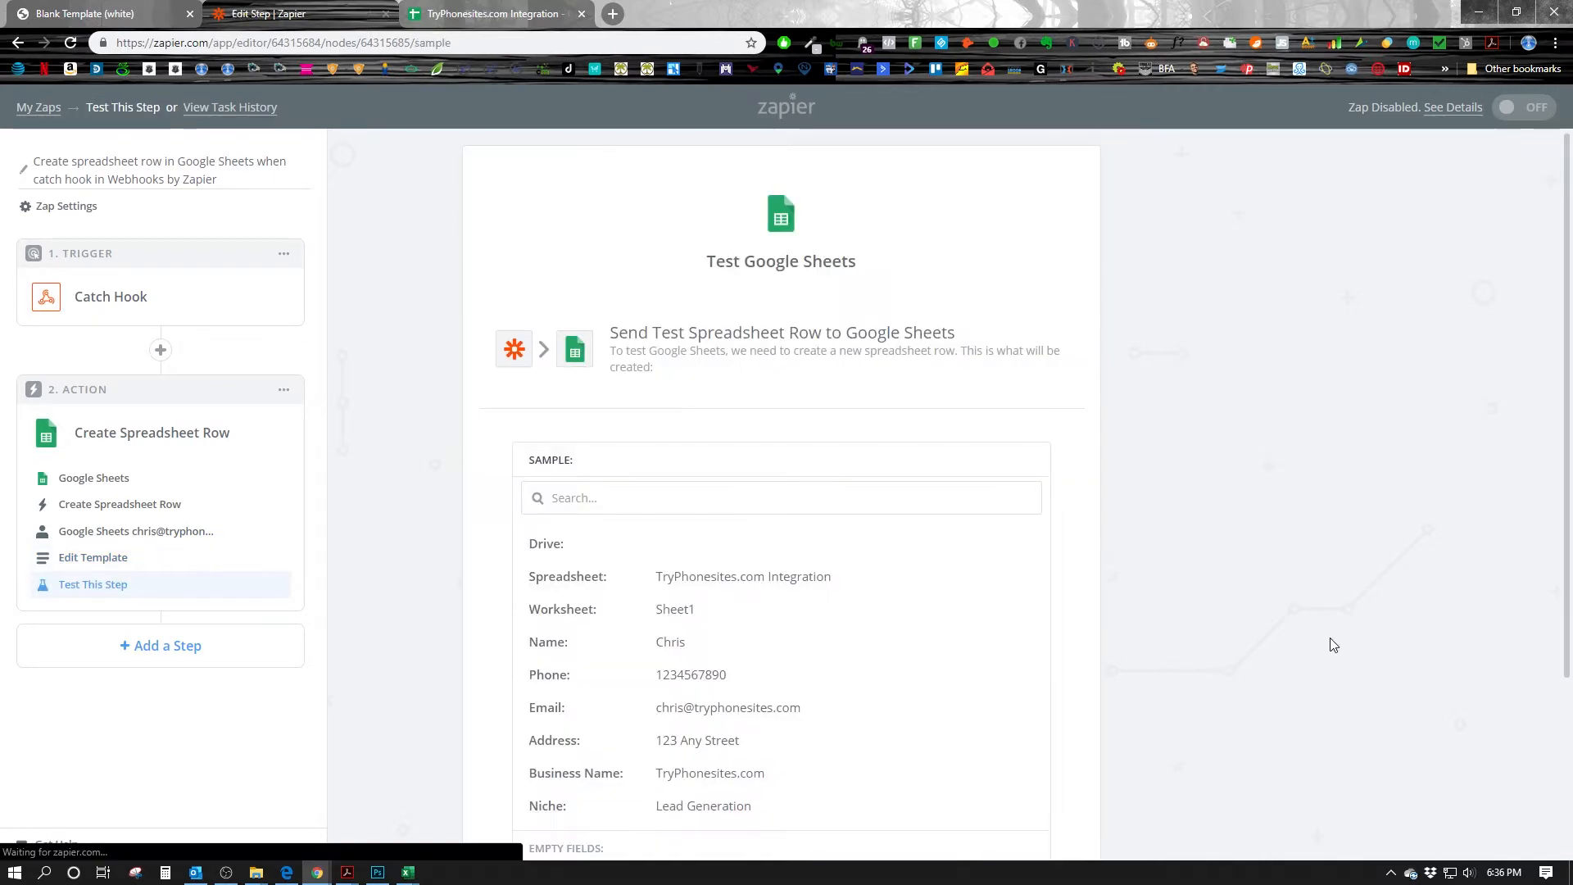
# Send the test row from Zapier to Google Sheets and check the spreadsheet for it
pyautogui.scroll(-2, 1303, 655)
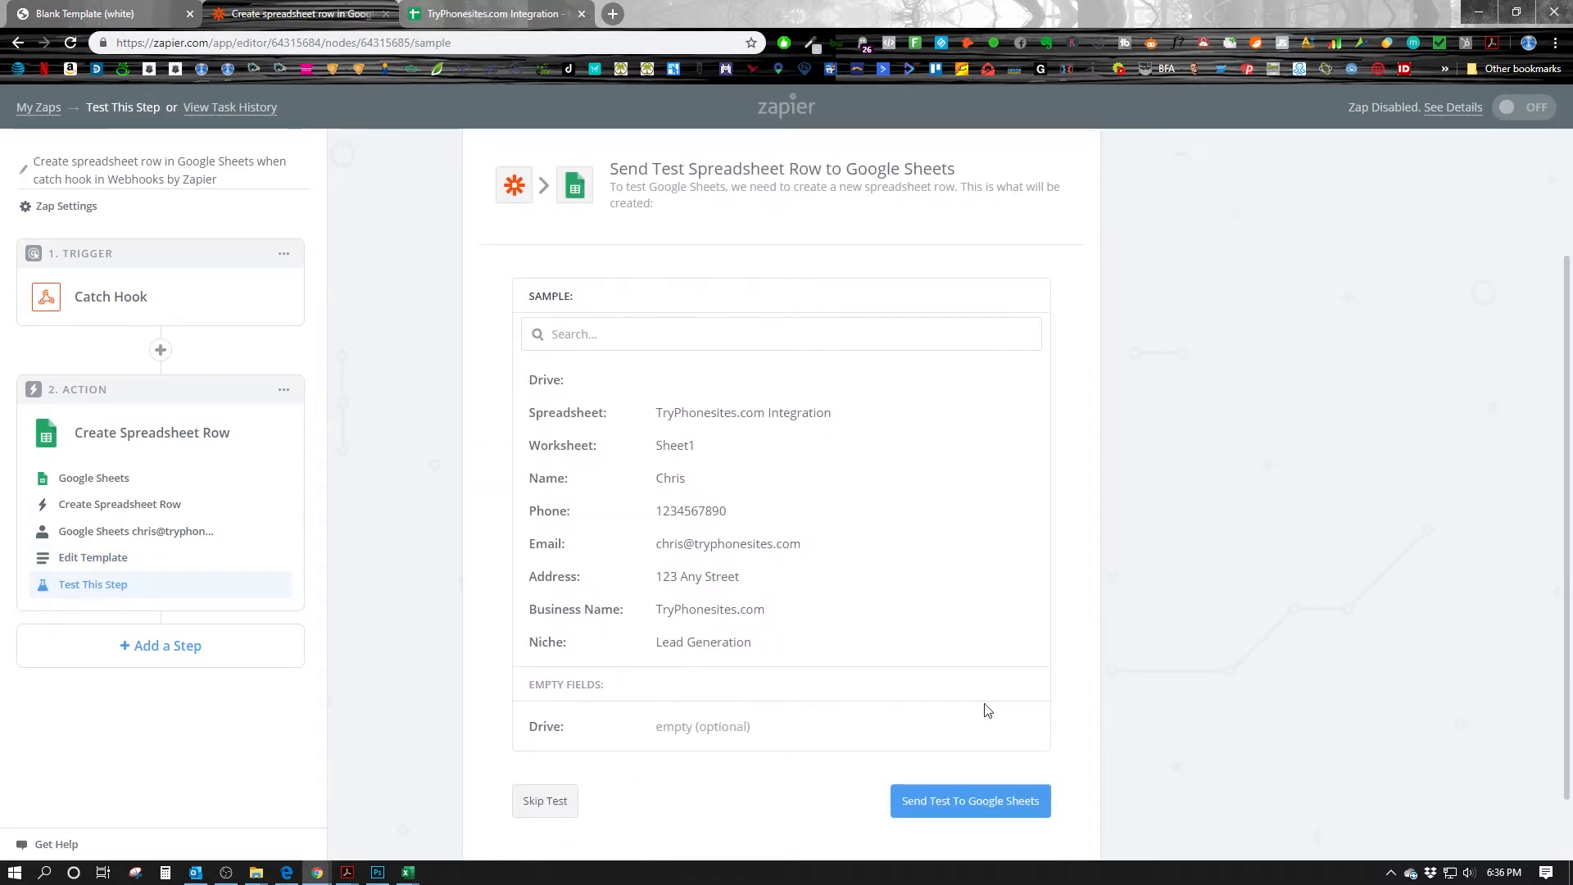
pyautogui.click(490, 14)
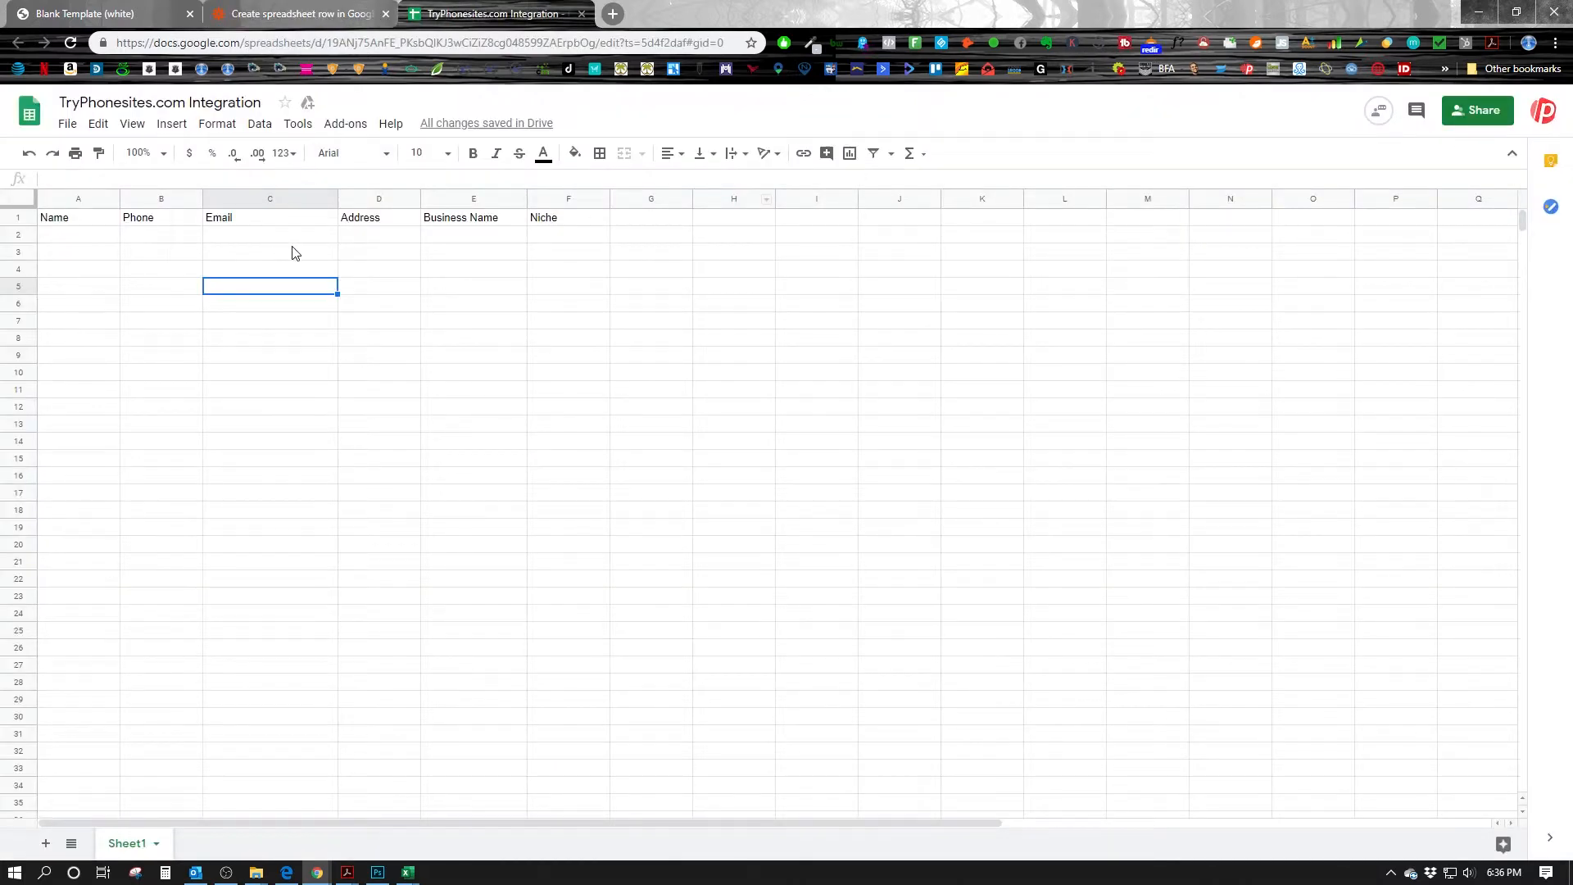
pyautogui.click(300, 22)
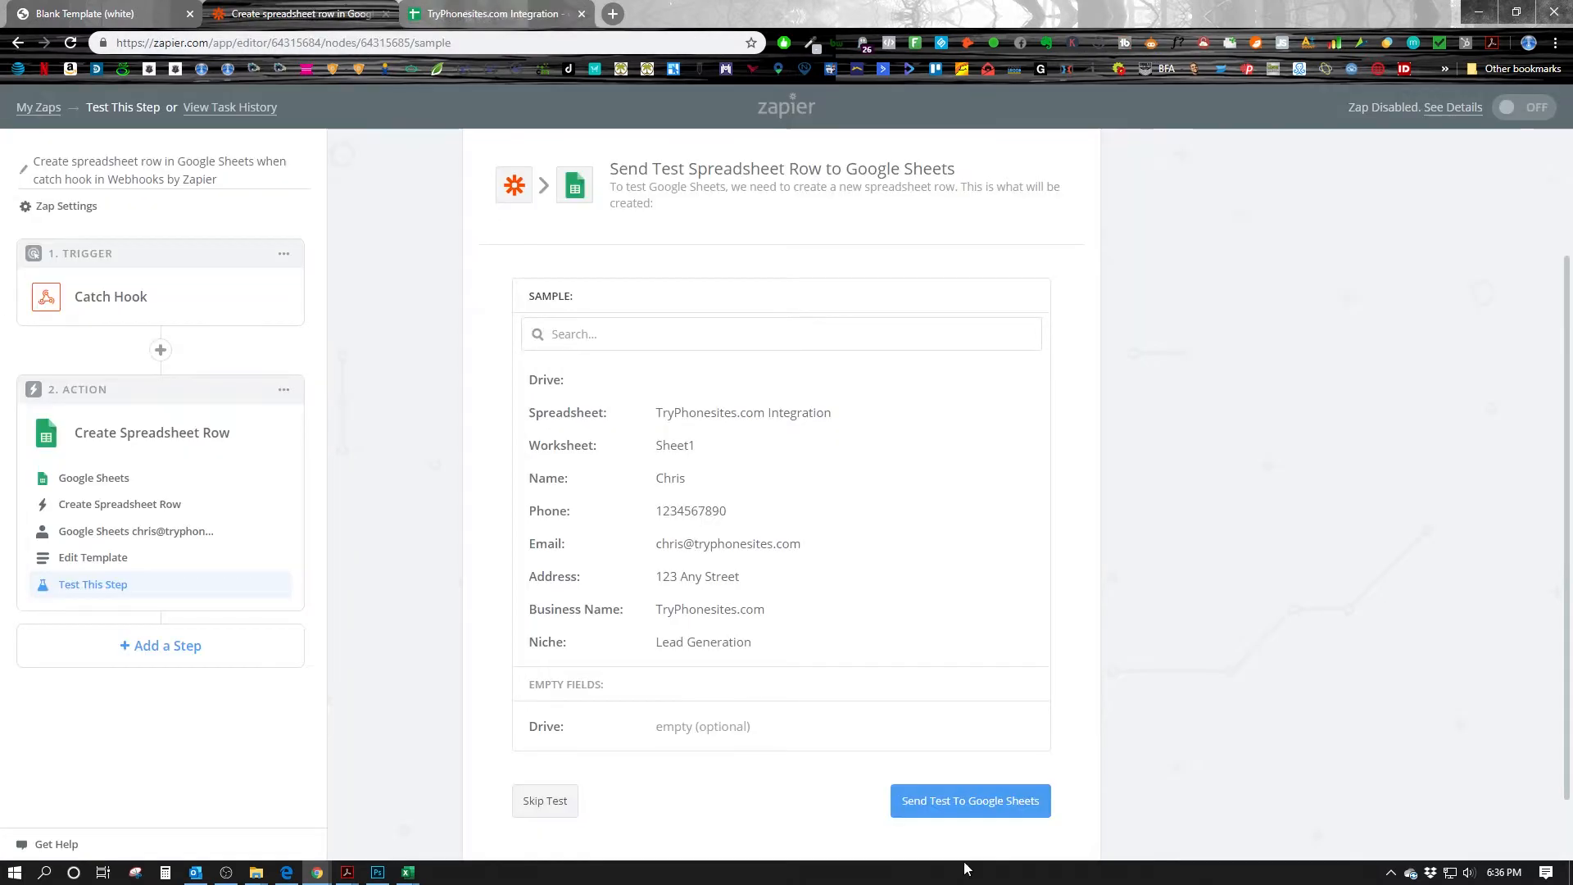
pyautogui.click(983, 809)
pyautogui.click(525, 18)
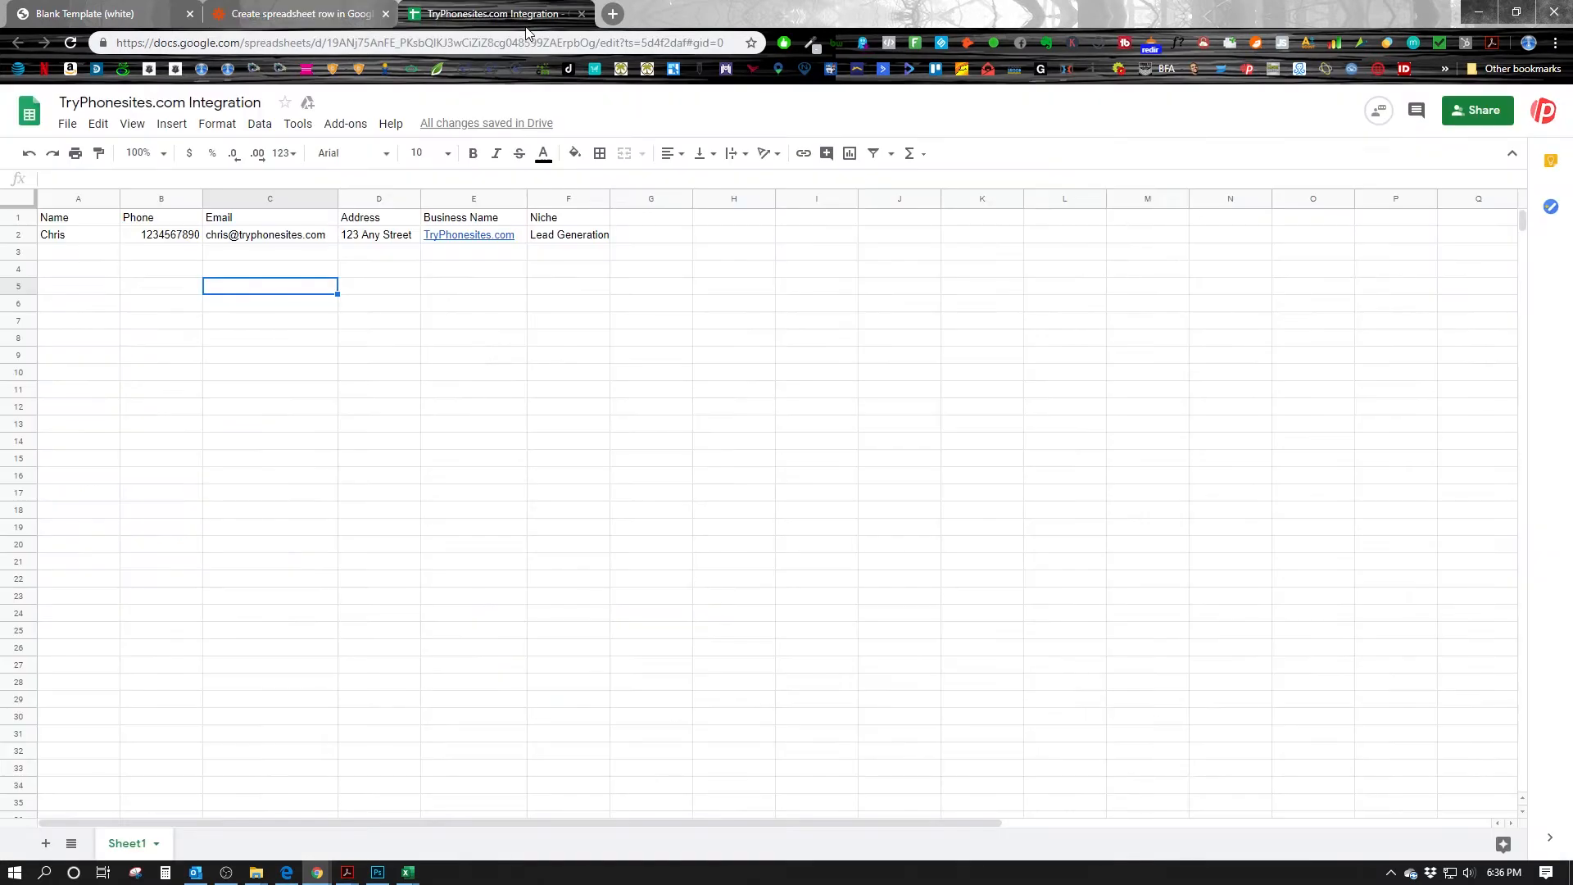
pyautogui.click(398, 291)
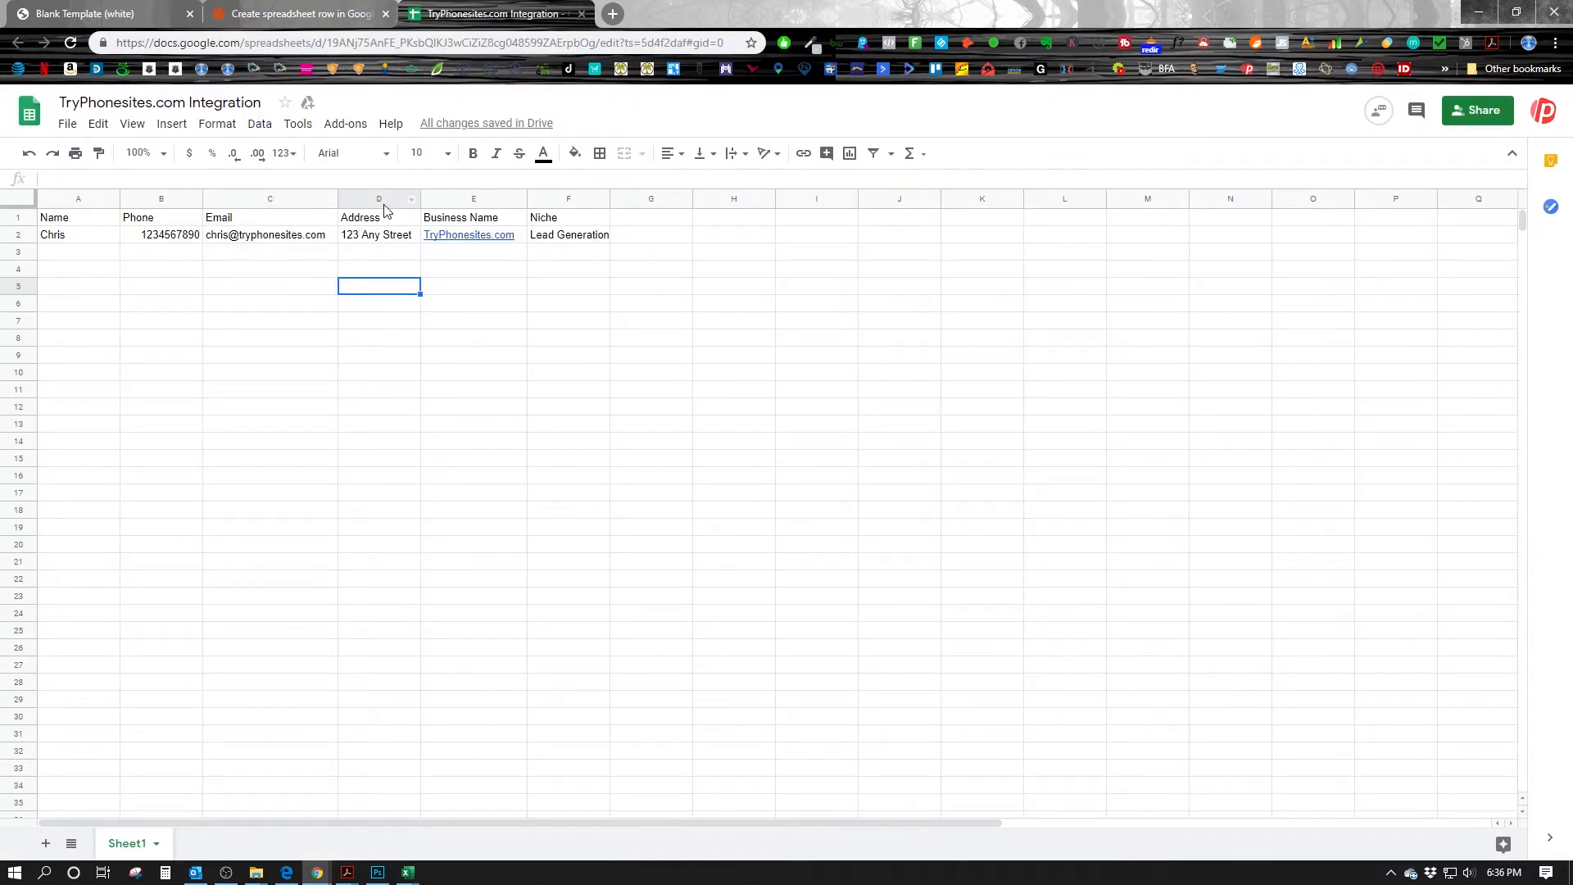
# Separate the spreadsheet into its own browser window and arrange it side by side with the Zapier window
pyautogui.moveTo(709, 4); pyautogui.dragTo(789, 7)
pyautogui.click(1516, 12)
pyautogui.moveTo(532, 26); pyautogui.dragTo(1569, 98)
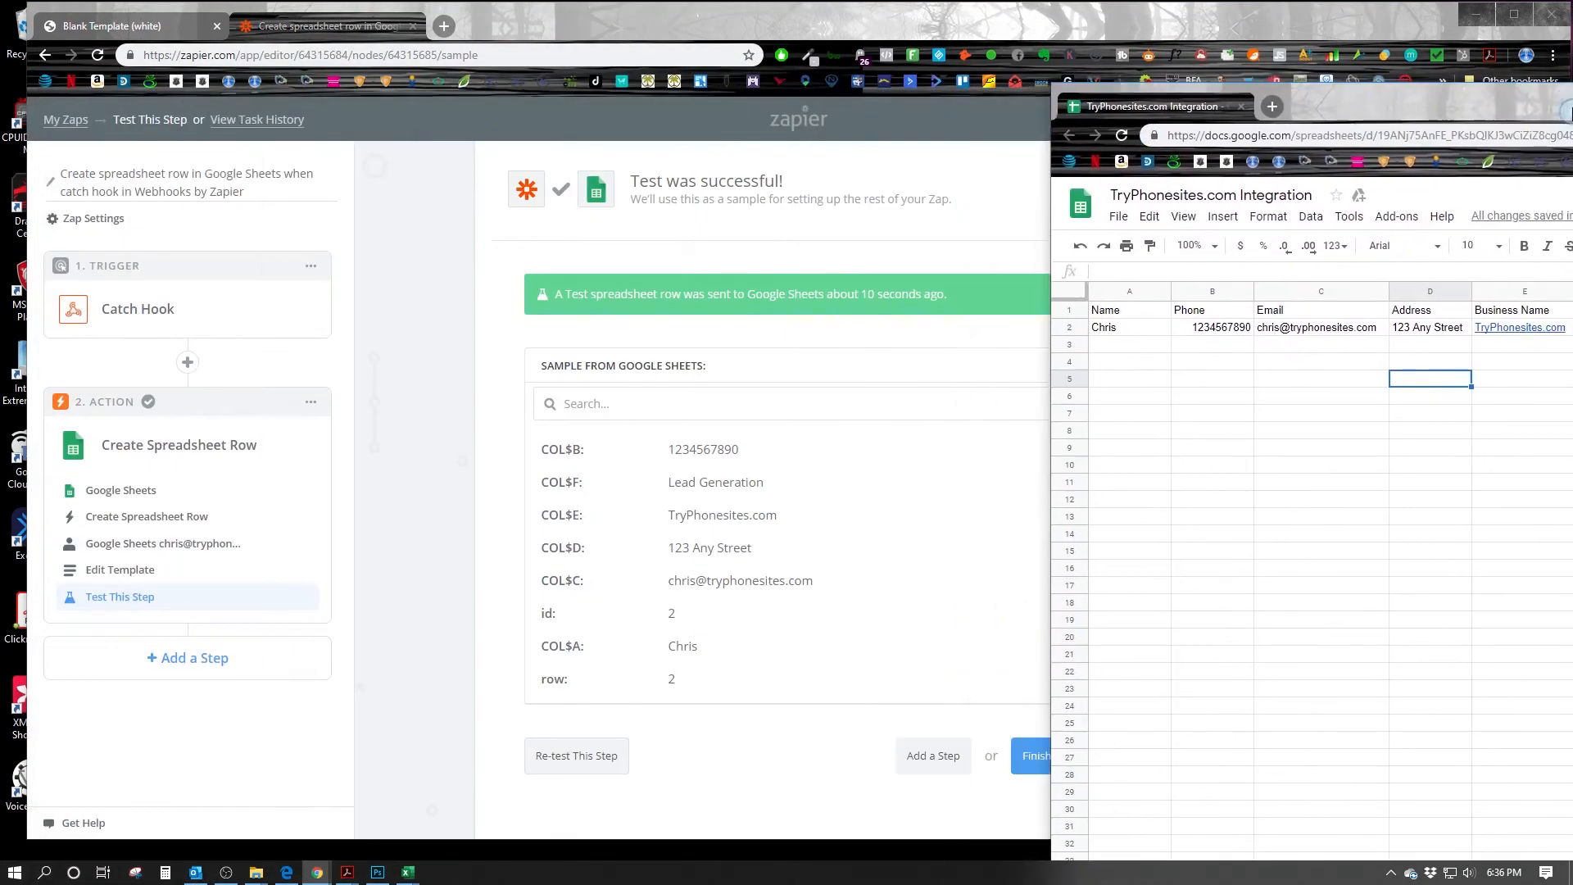
pyautogui.click(279, 111)
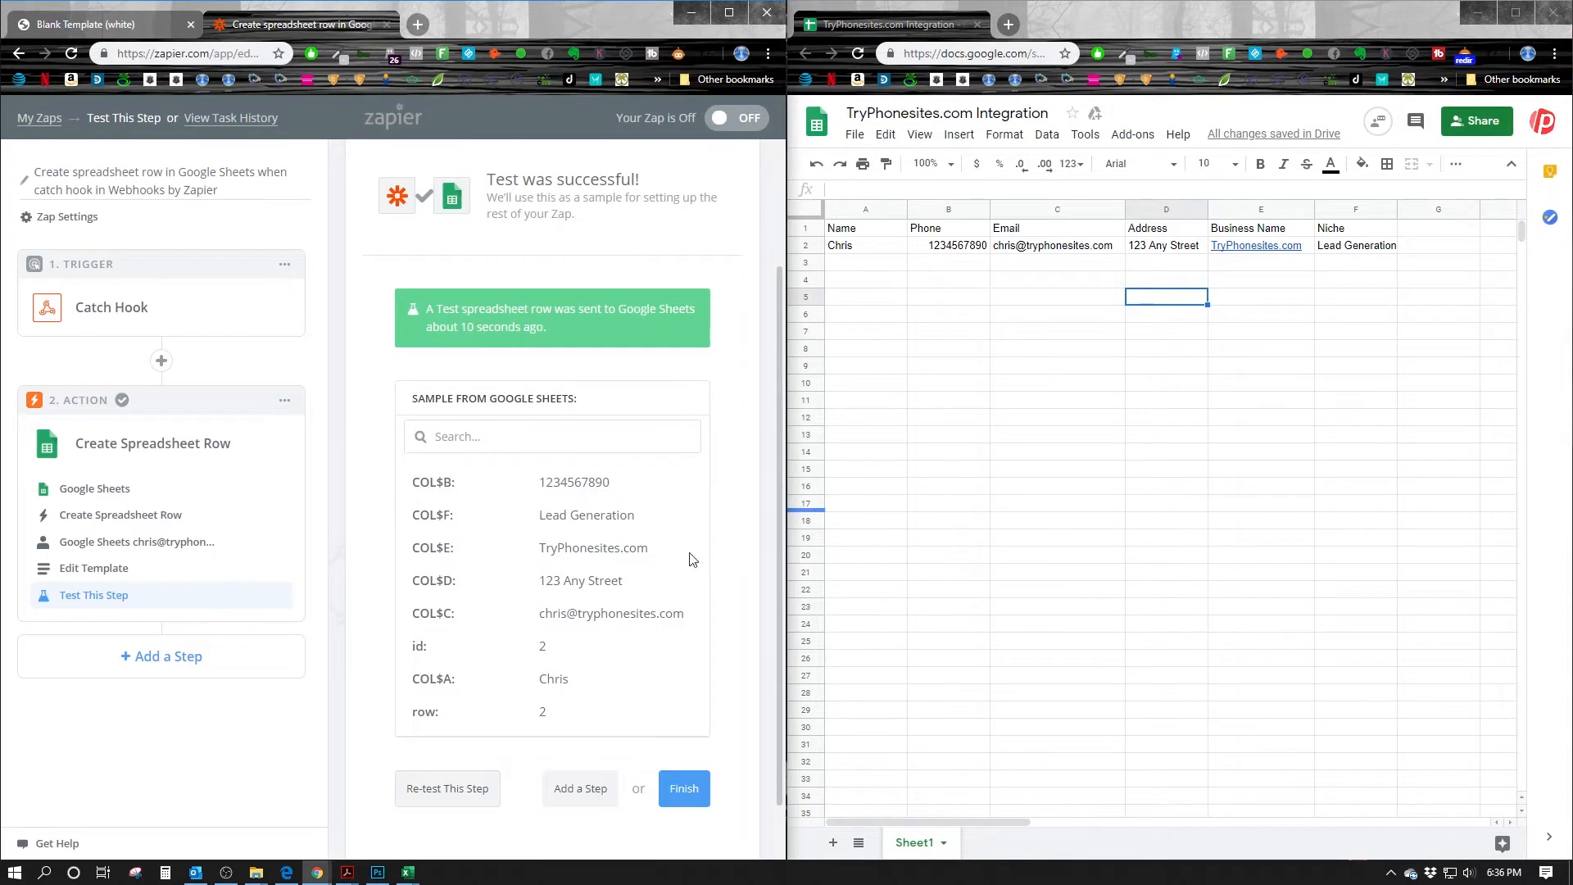
# On the live Phonesites form, change the lead's name and replace the phone number for a second test entry
pyautogui.click(96, 24)
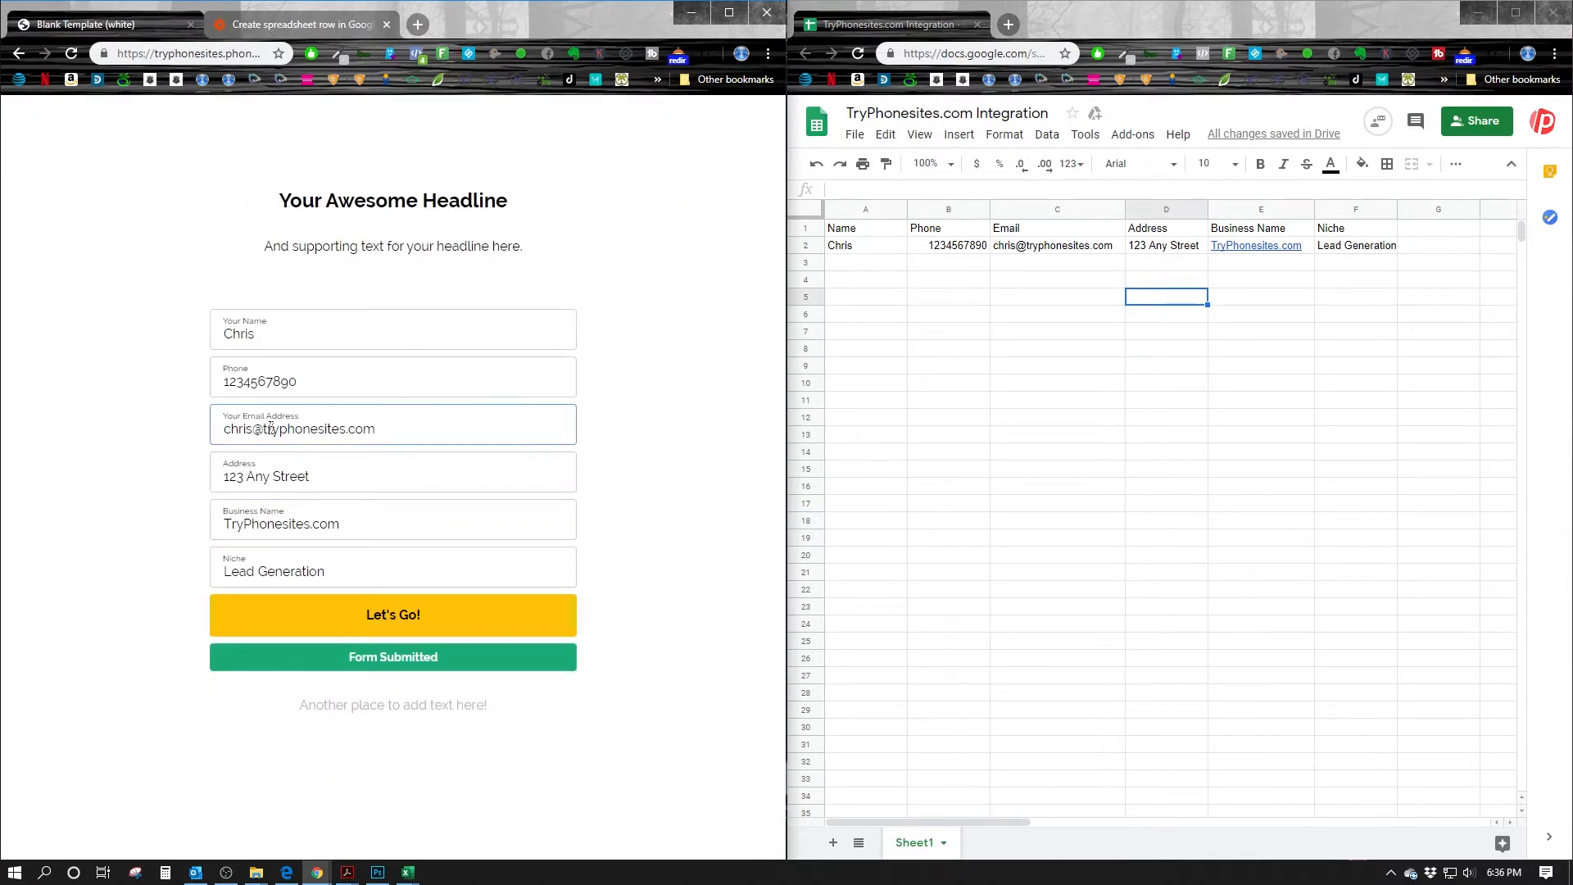
pyautogui.click(311, 333)
pyautogui.click(330, 390)
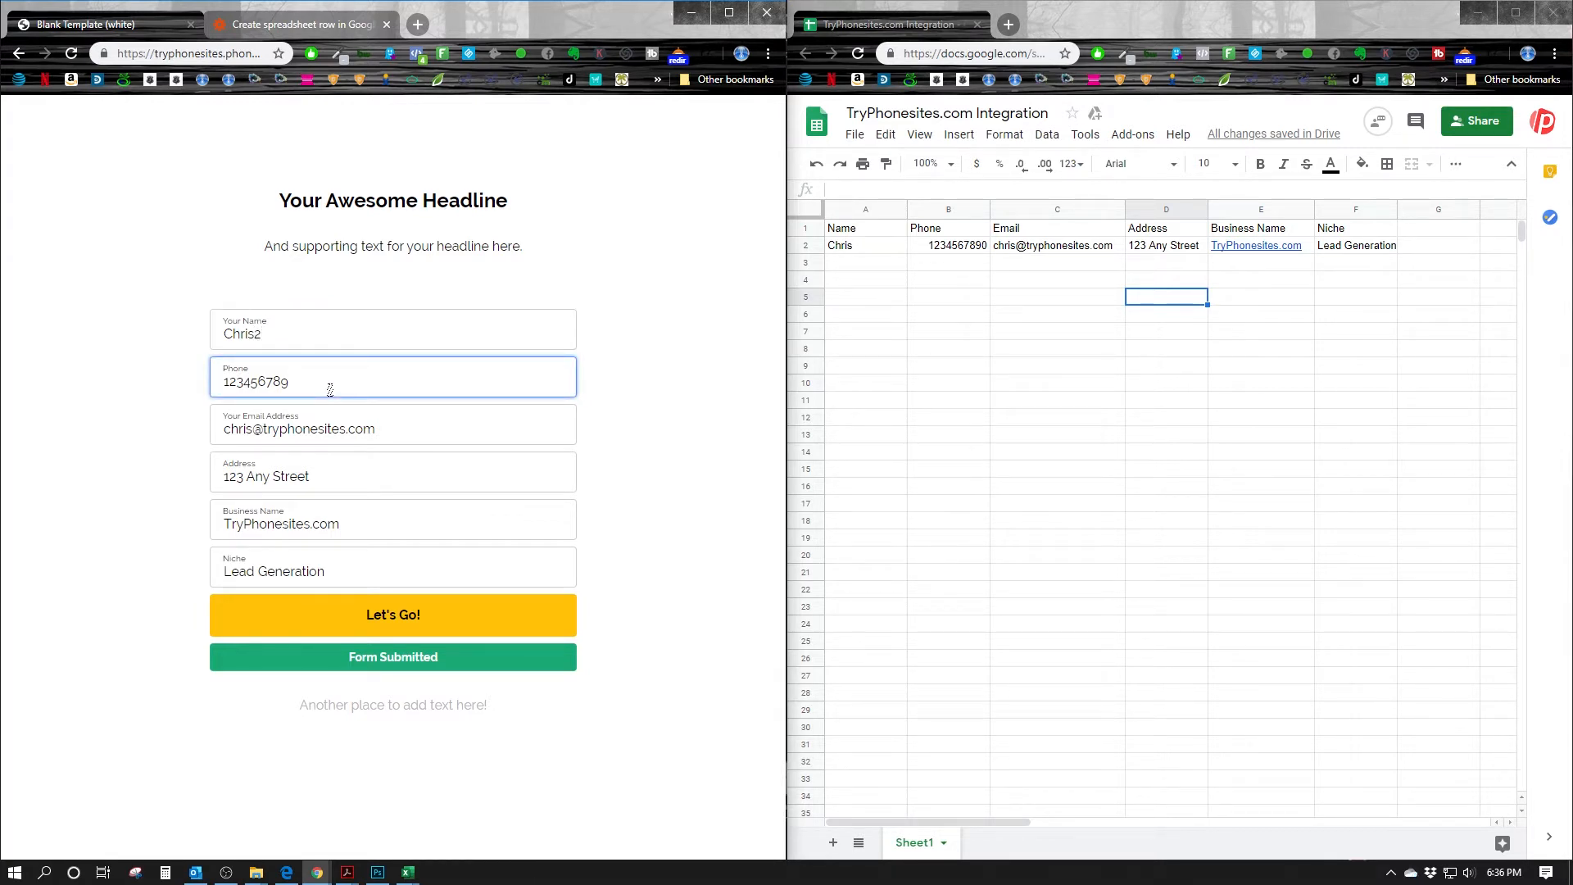
pyautogui.press('BackSpace')
pyautogui.press('BackSpace')
pyautogui.press('BackSpace')
pyautogui.press('BackSpace')
pyautogui.press('BackSpace')
pyautogui.press('BackSpace')
pyautogui.press('BackSpace')
pyautogui.press('BackSpace')
pyautogui.press('BackSpace')
pyautogui.write('9876543210')
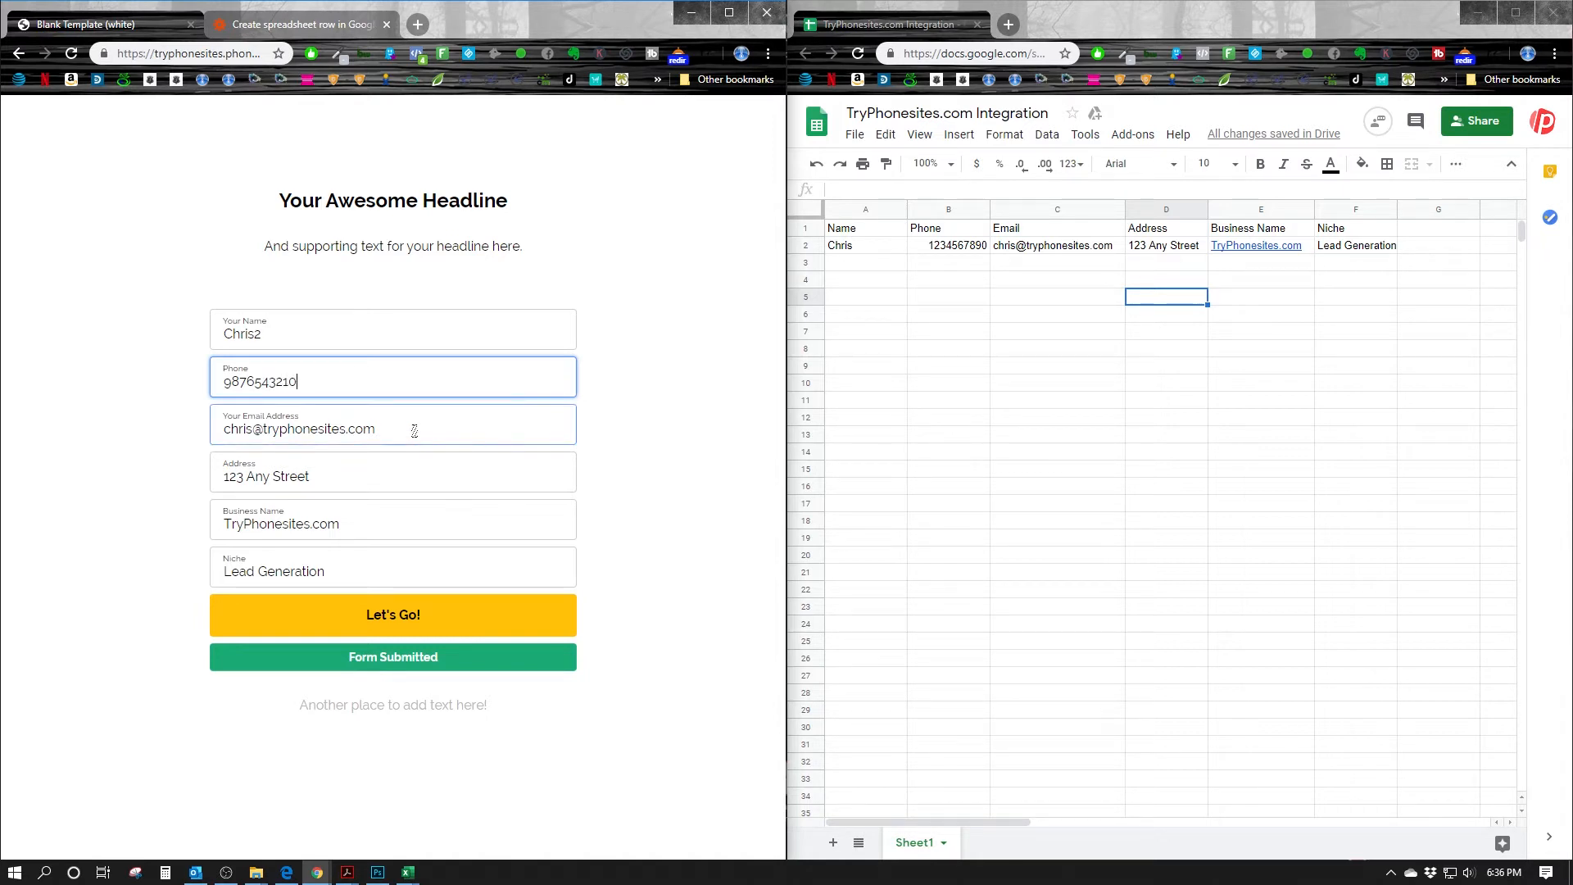
# Alter the email and street address, set business name to TryPhonesites.com2 and niche to Lead Generation 2, and submit the form
pyautogui.click(256, 428)
pyautogui.write('2')
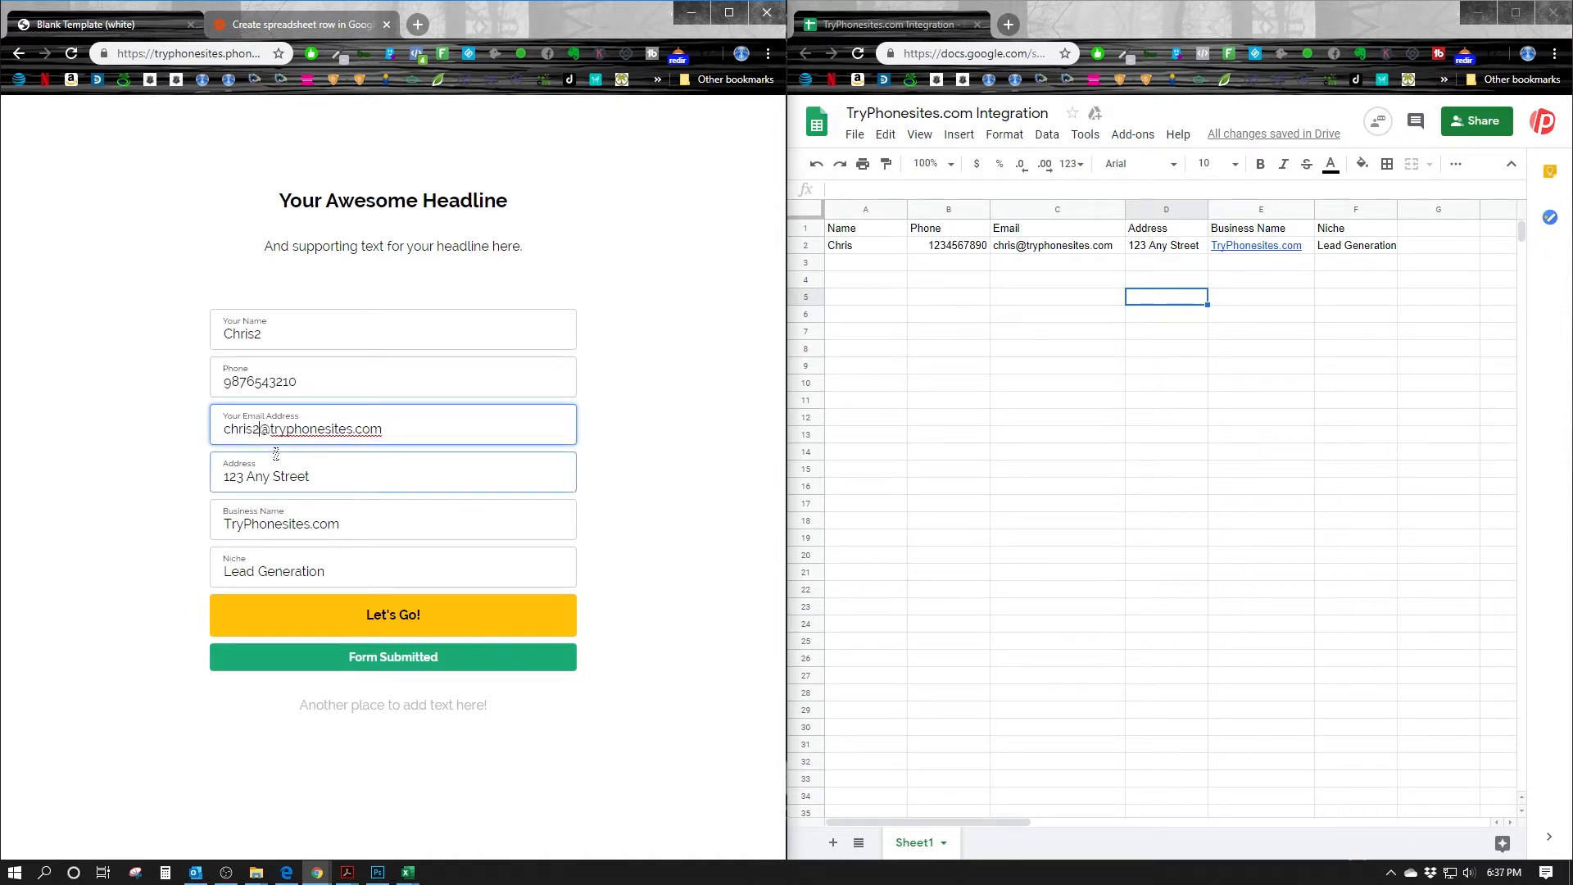
pyautogui.click(244, 477)
pyautogui.write('2')
pyautogui.click(352, 527)
pyautogui.click(358, 572)
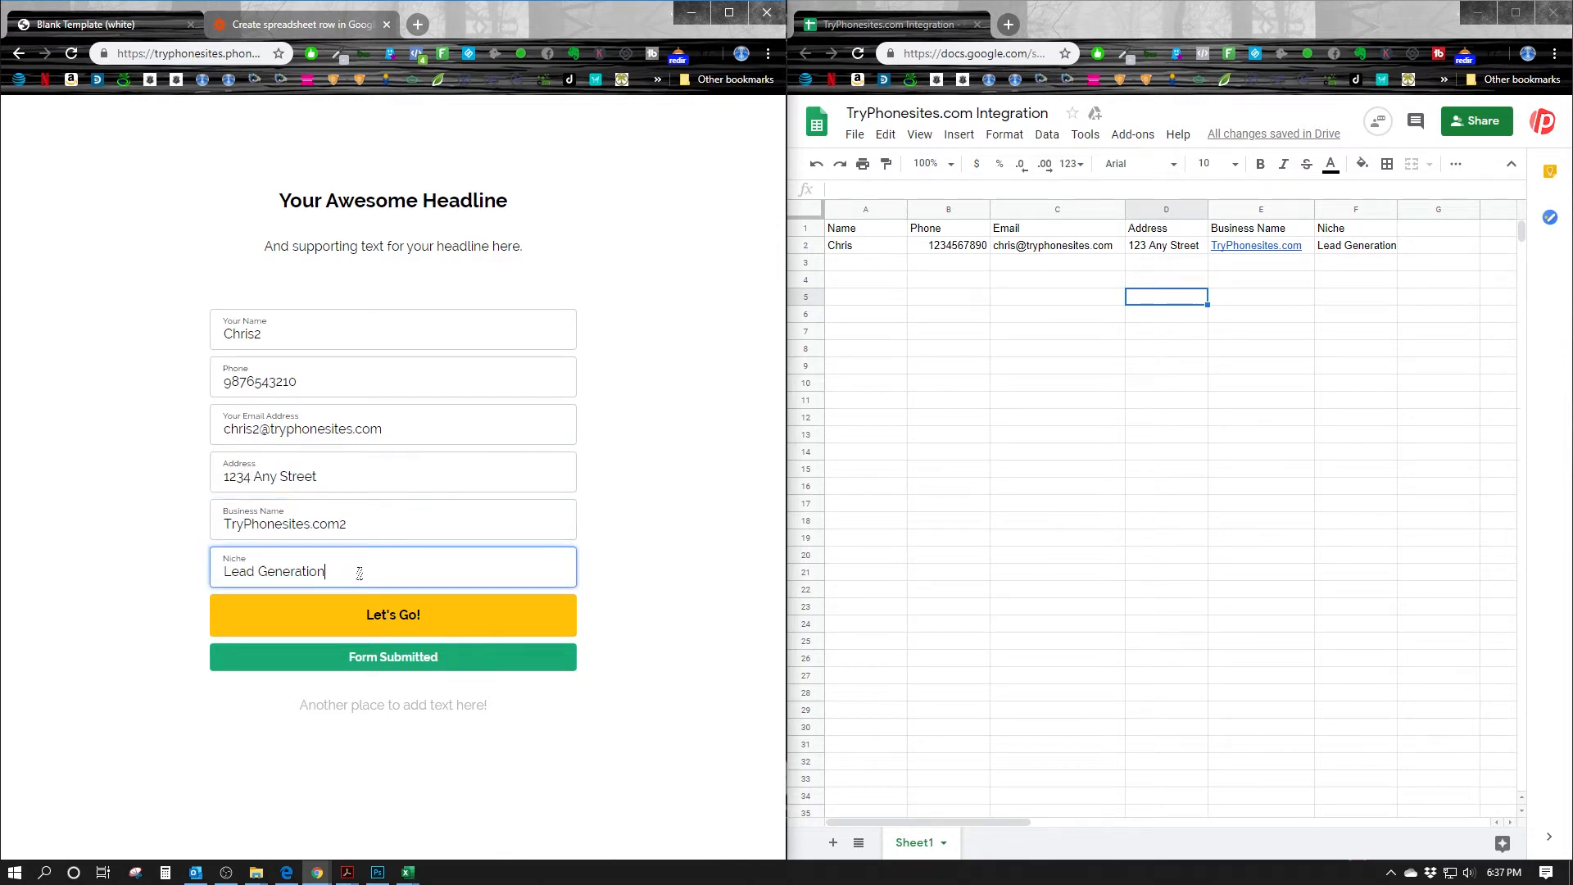
pyautogui.click(392, 616)
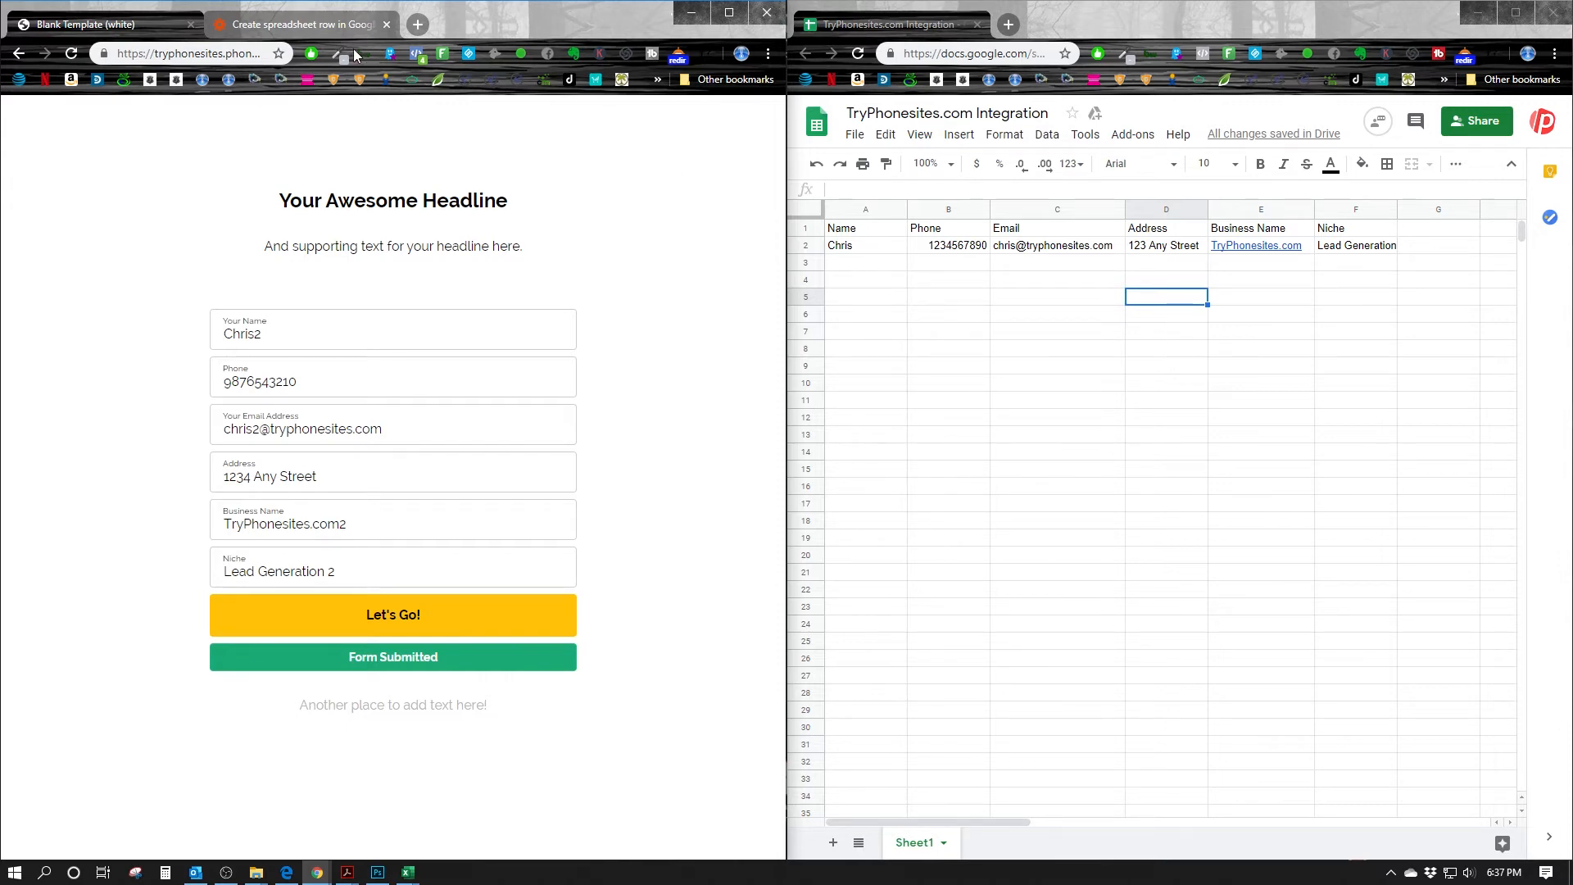
# Switch back to Zapier, finish the test of the Google Sheets action, and turn on the Zap
pyautogui.click(317, 24)
pyautogui.scroll(-1, 674, 532)
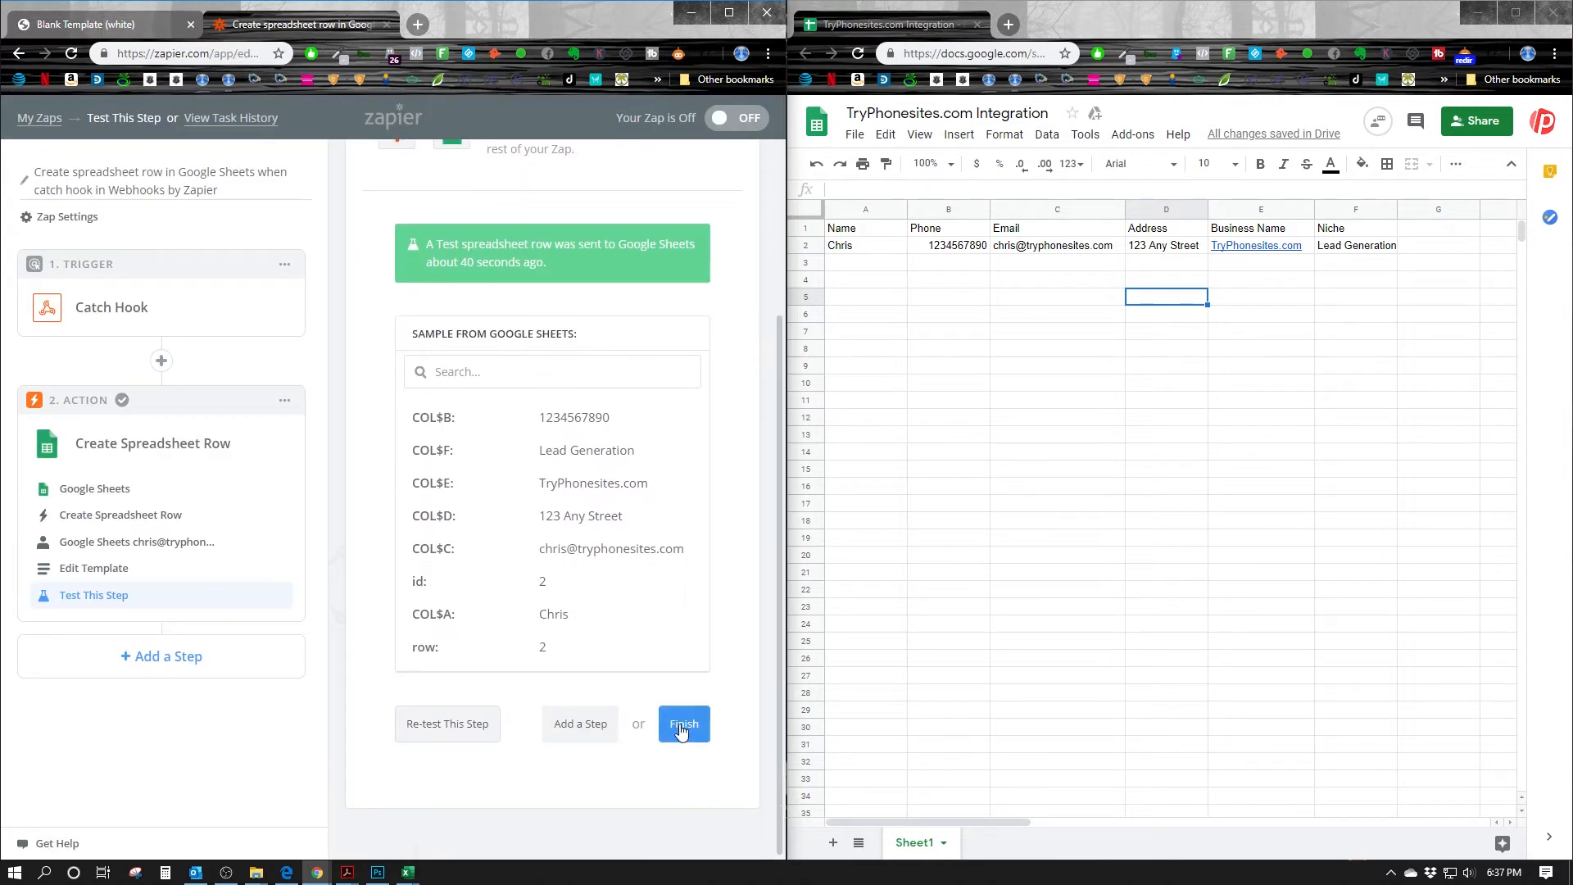
pyautogui.click(679, 730)
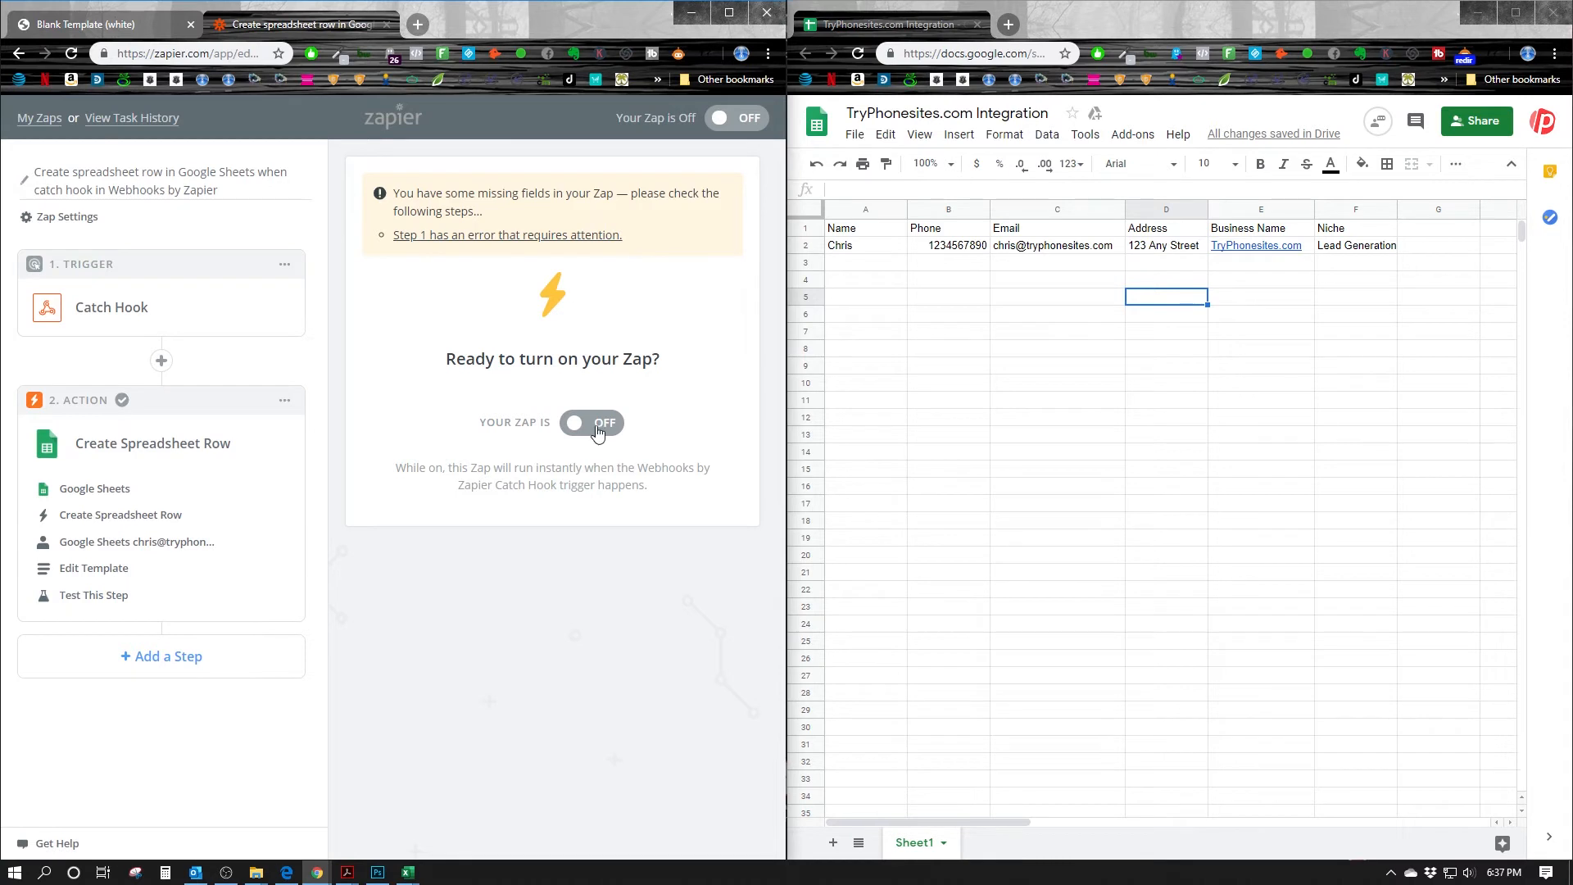
pyautogui.click(597, 428)
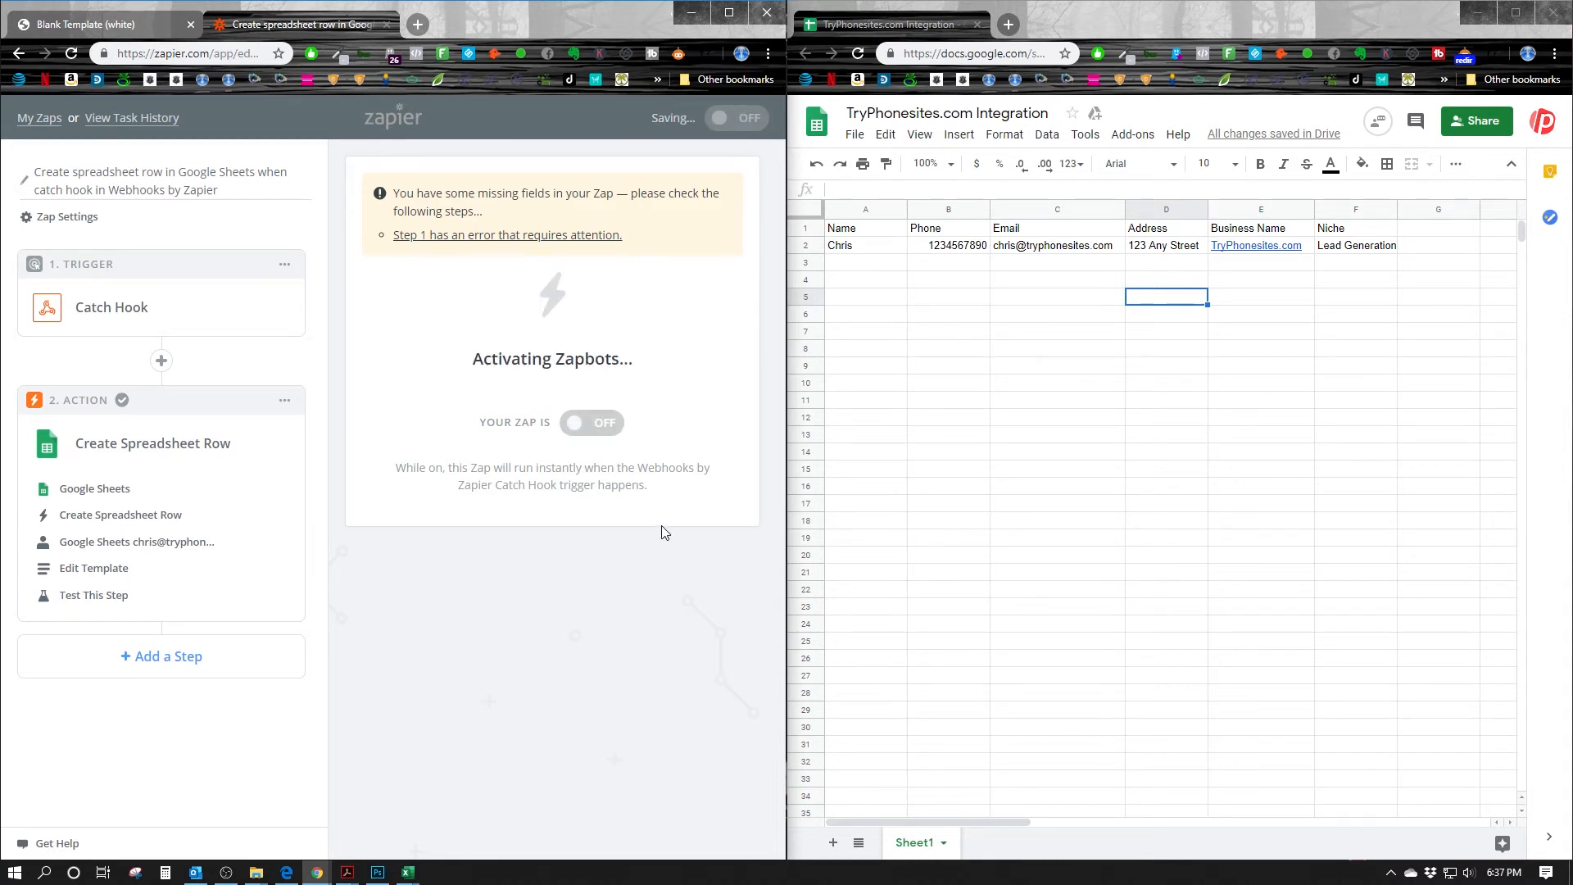
# Open the flagged Catch Hook trigger step and continue through its setup, leaving the child key option empty
pyautogui.click(574, 235)
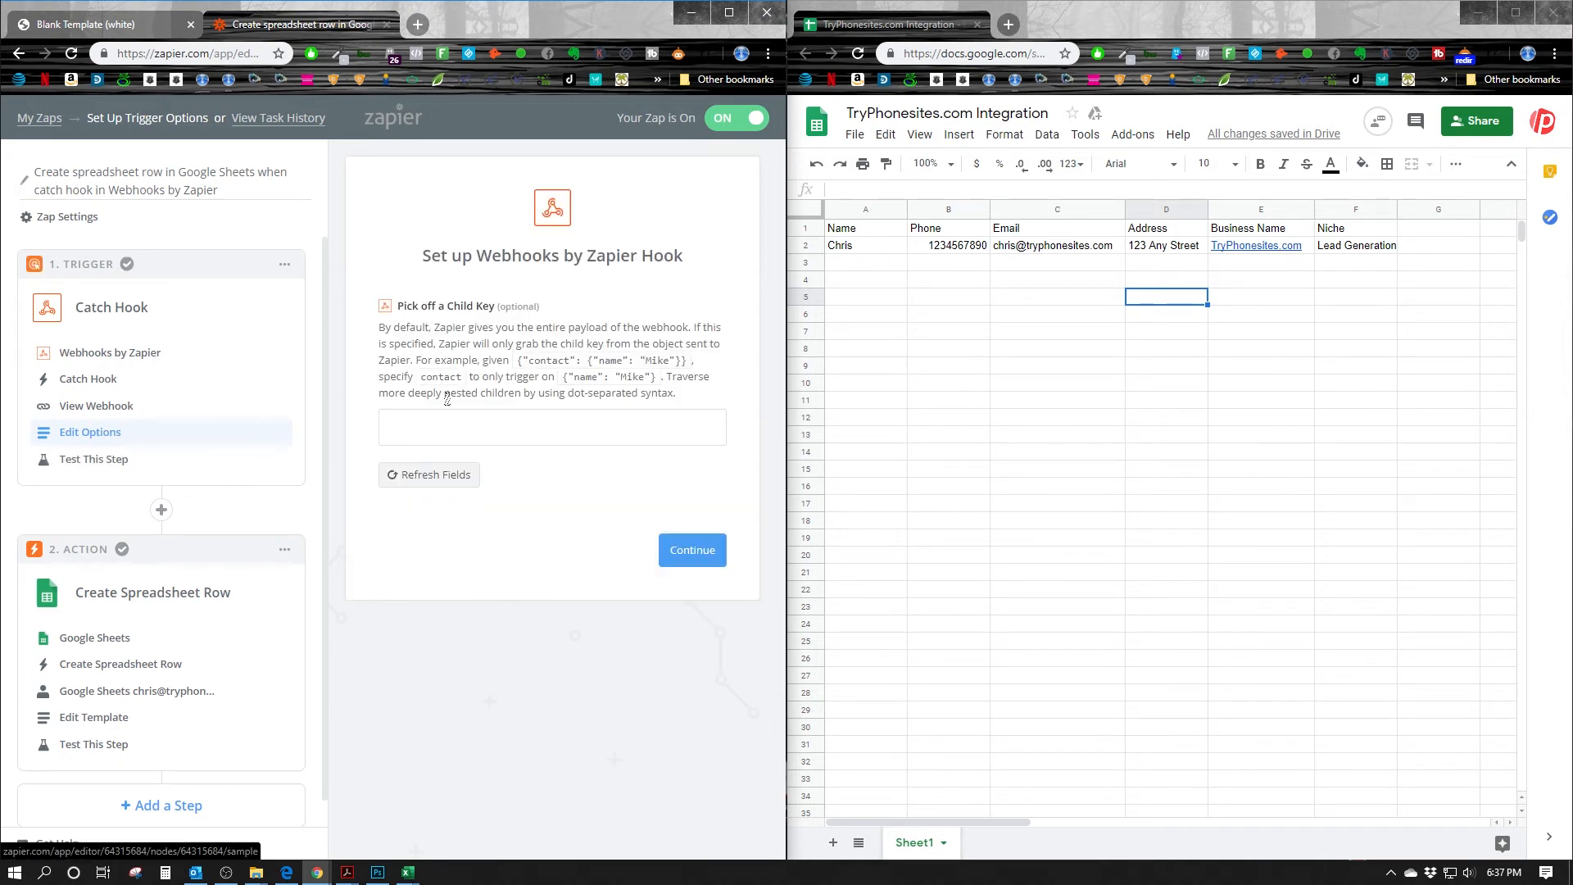
pyautogui.click(688, 551)
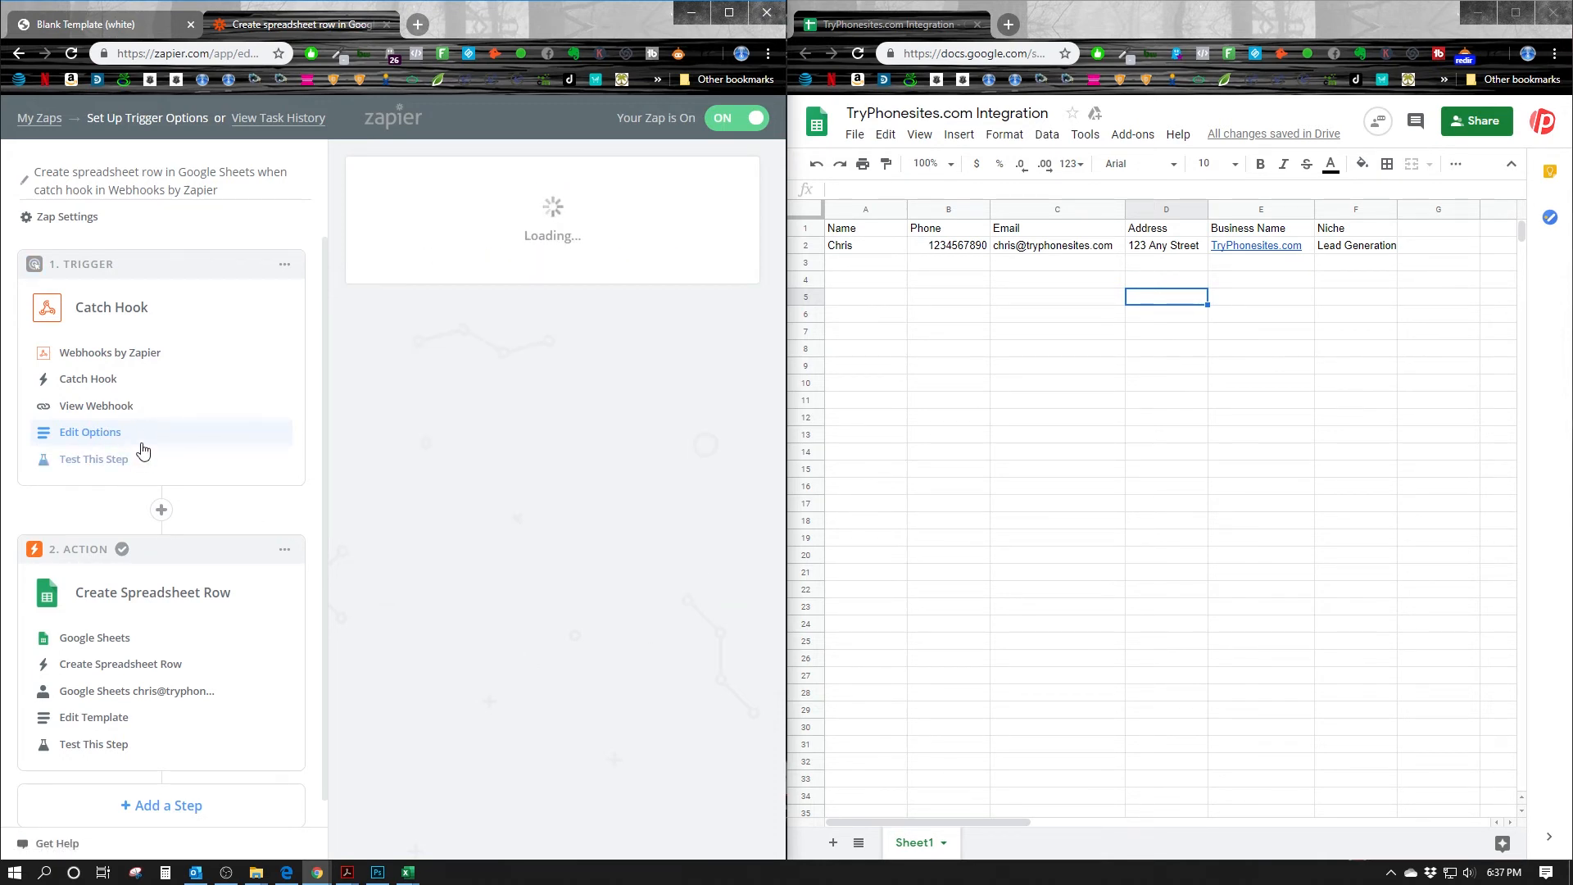
pyautogui.click(691, 476)
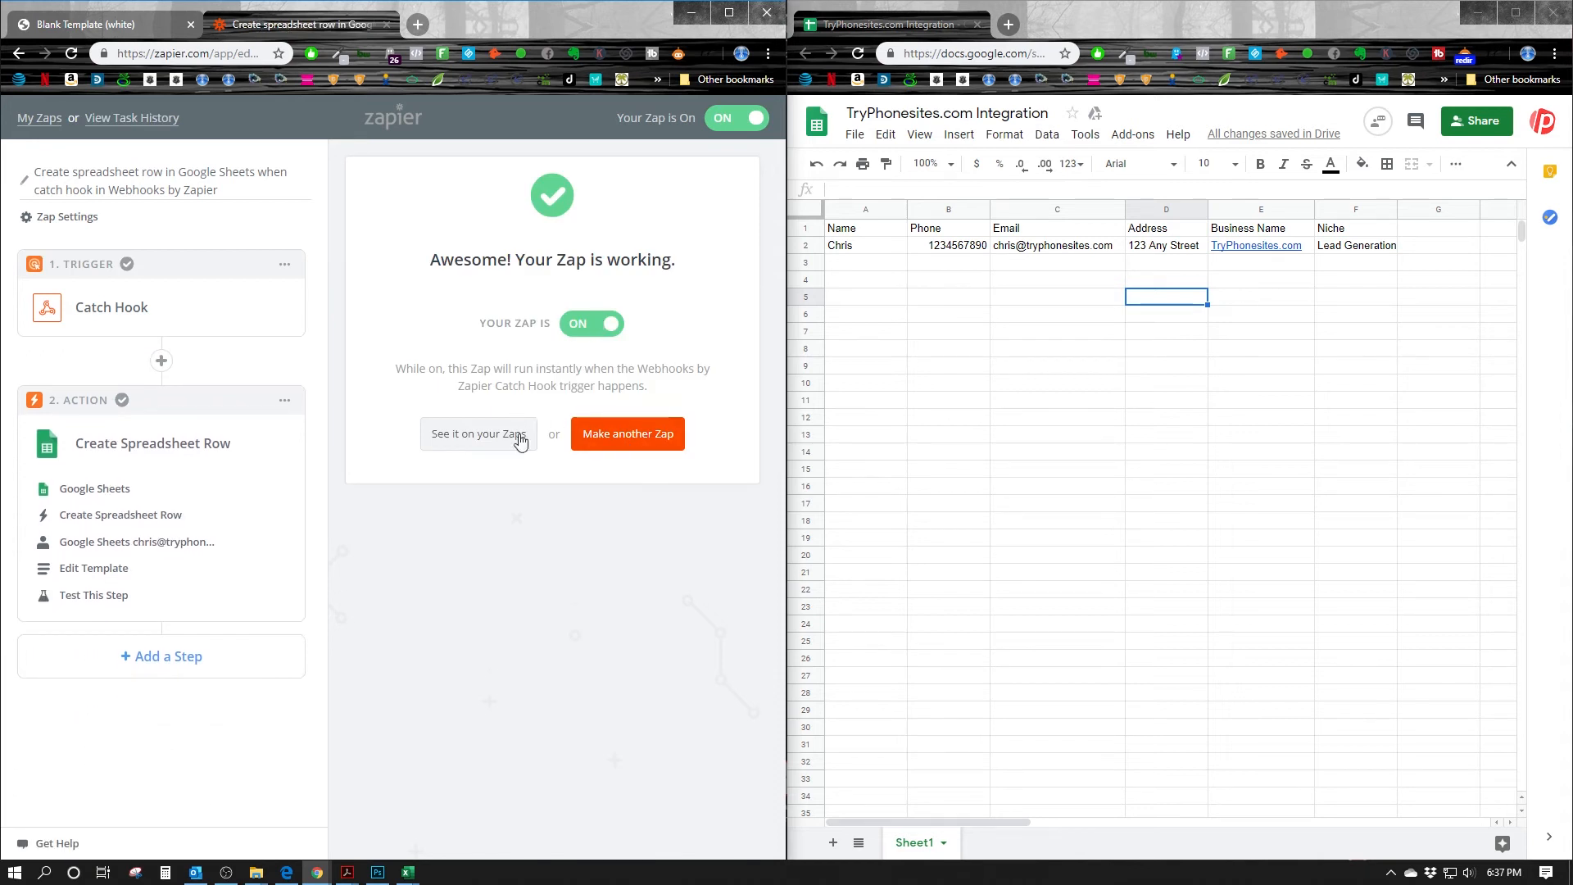
# Resubmit the second test entry on the live Phonesites form and check its row in the spreadsheet column by column
pyautogui.click(114, 24)
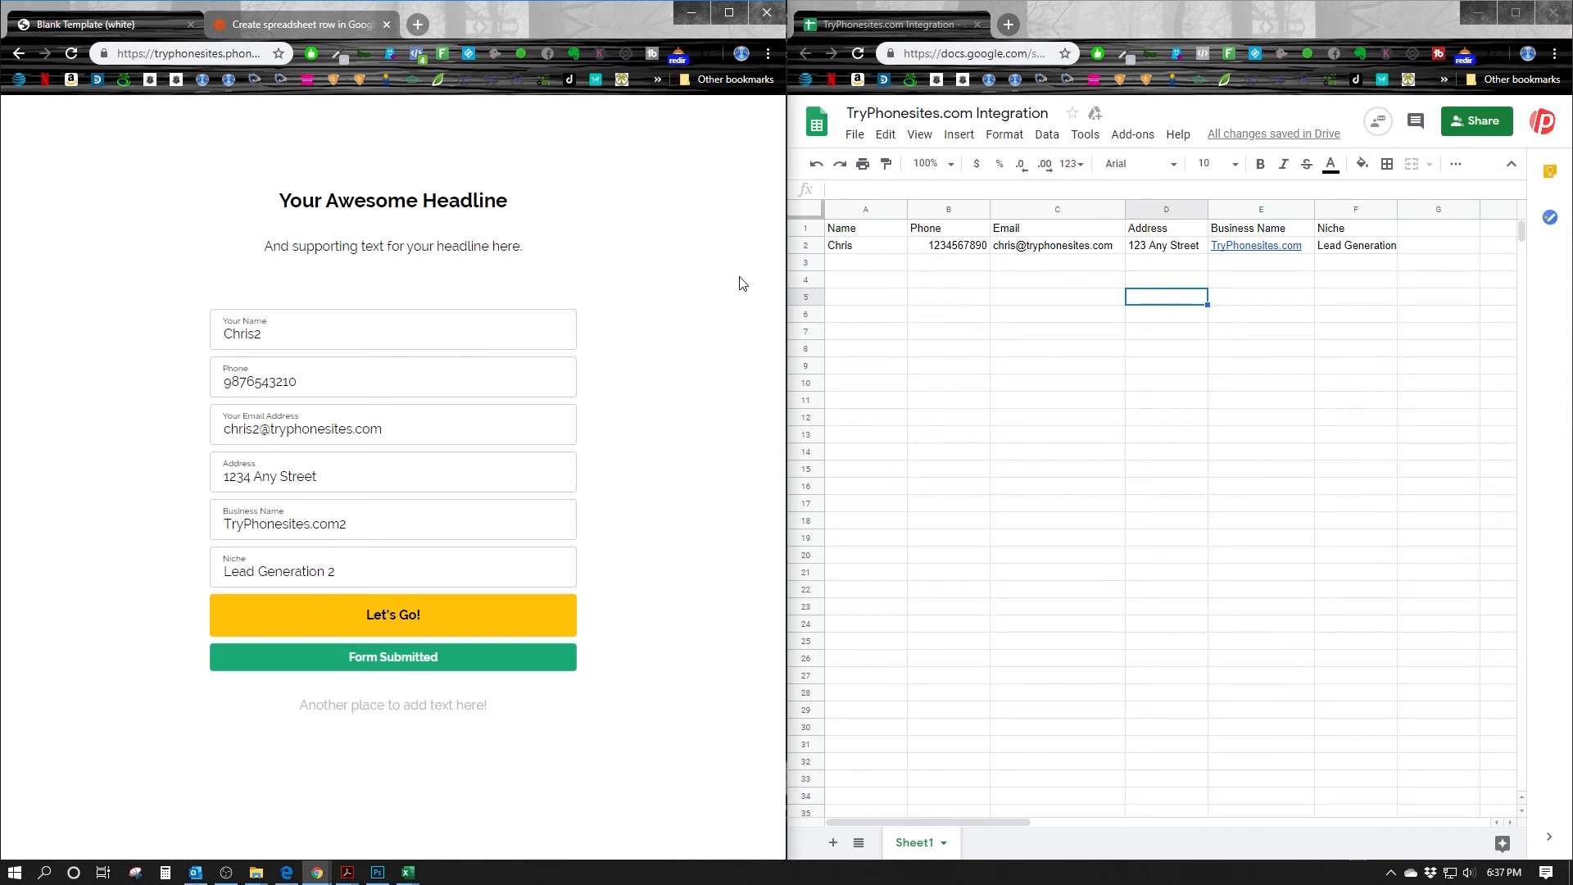
pyautogui.click(452, 631)
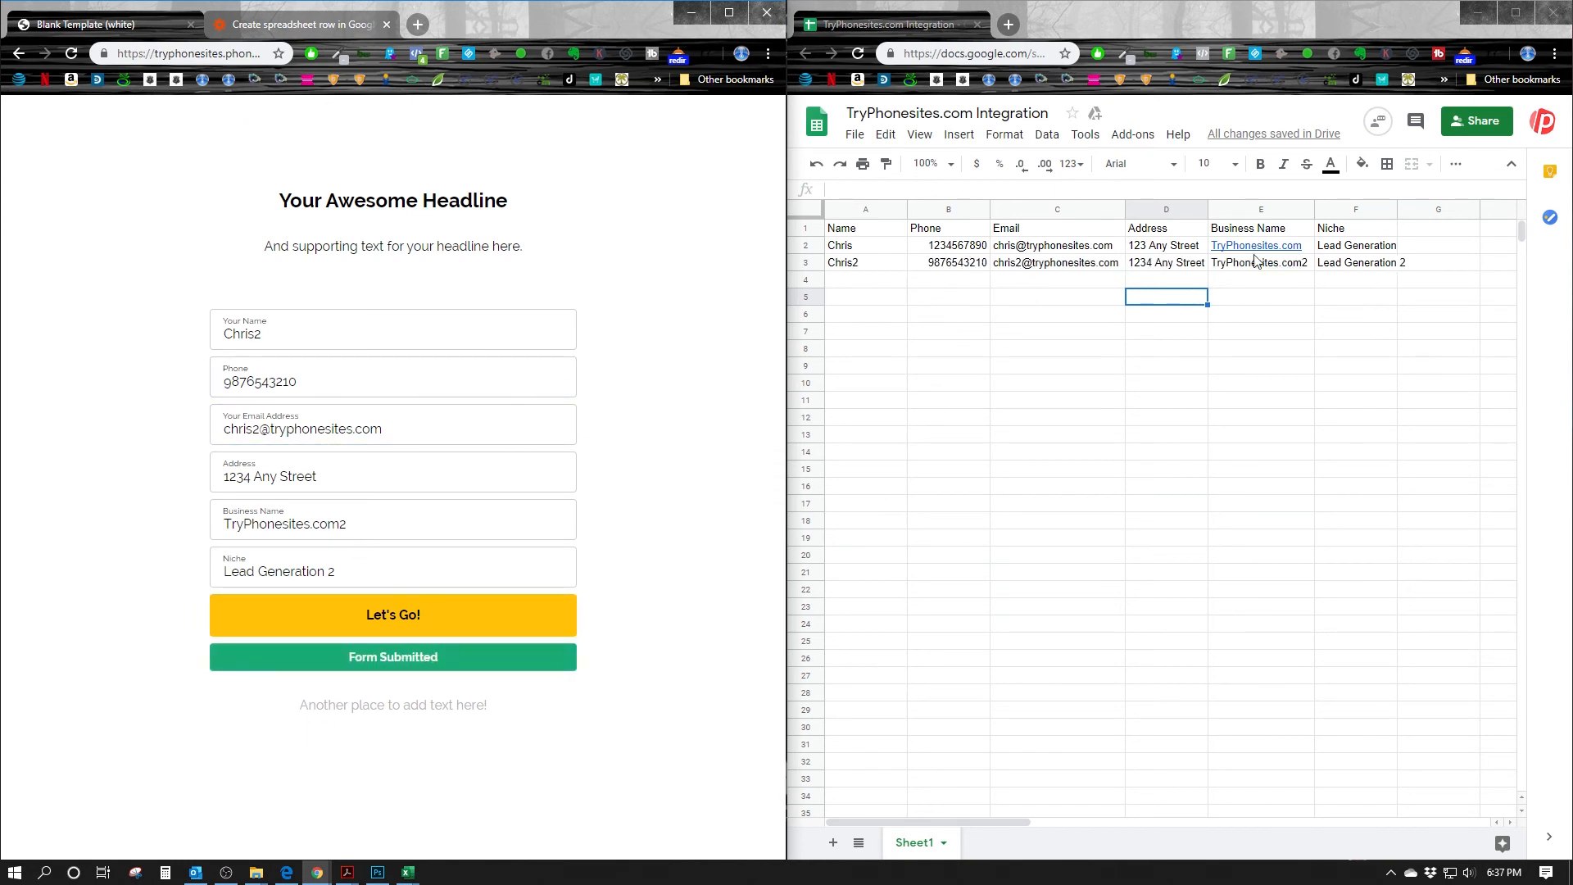
pyautogui.click(976, 318)
pyautogui.click(892, 280)
pyautogui.click(958, 283)
pyautogui.click(1038, 281)
pyautogui.click(1157, 285)
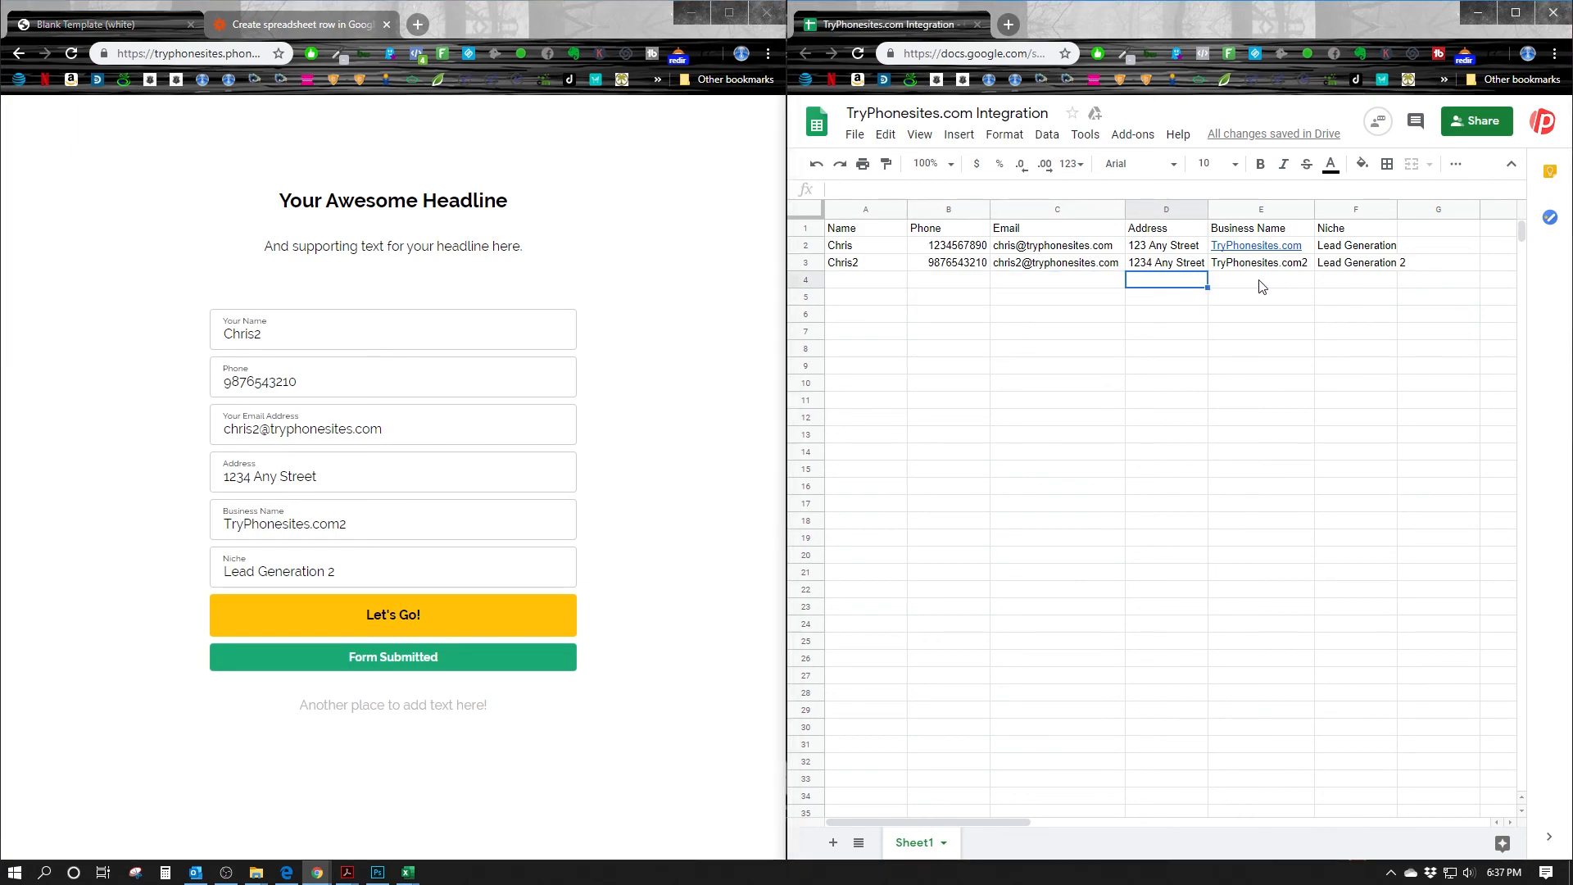